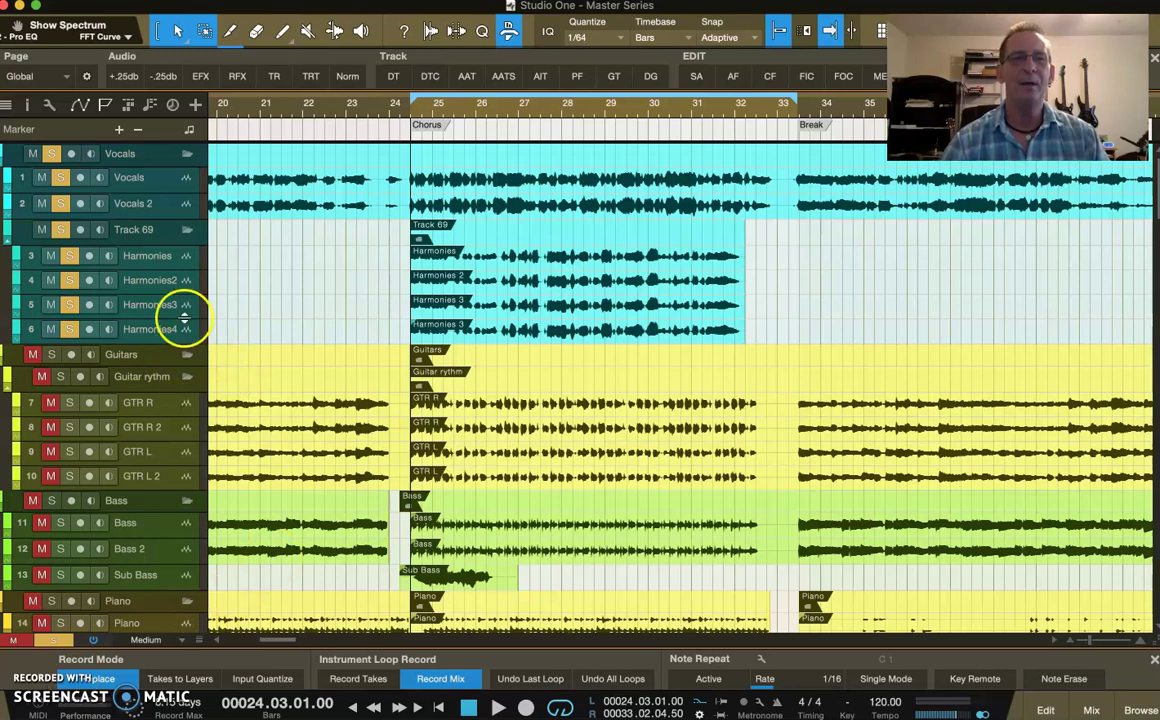
Take the Track 69 harmonies folder out of solo, mute it, and select the Vocals track
click(60, 229)
click(43, 230)
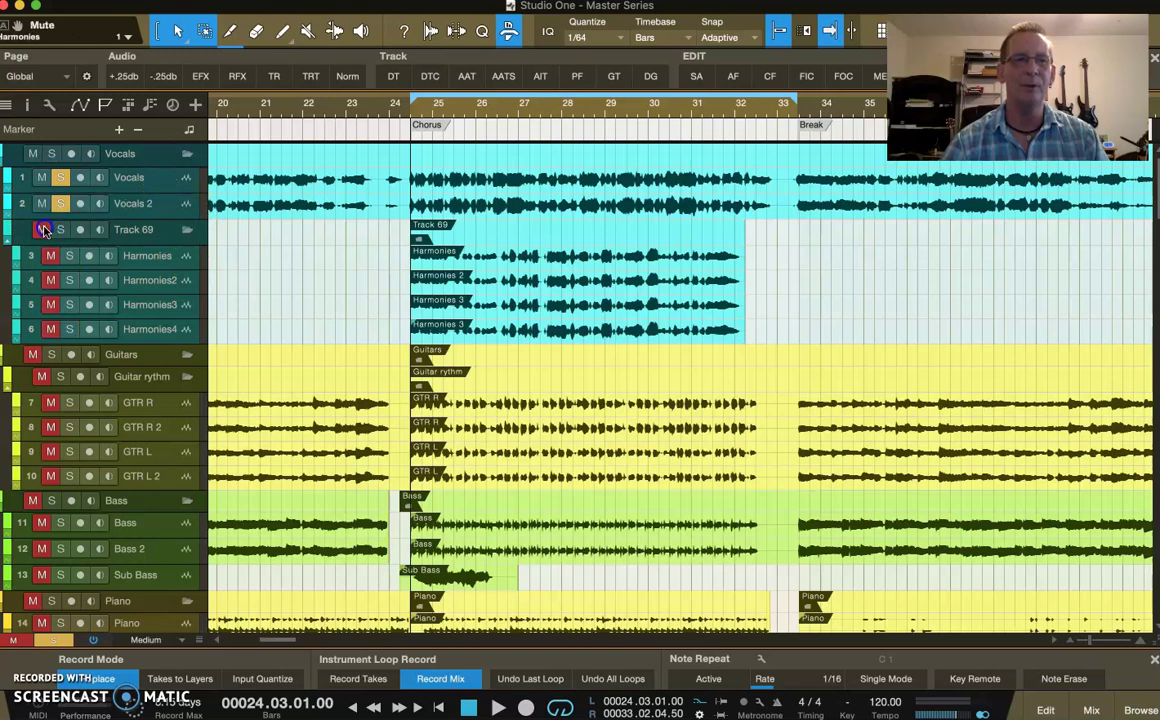
click(170, 185)
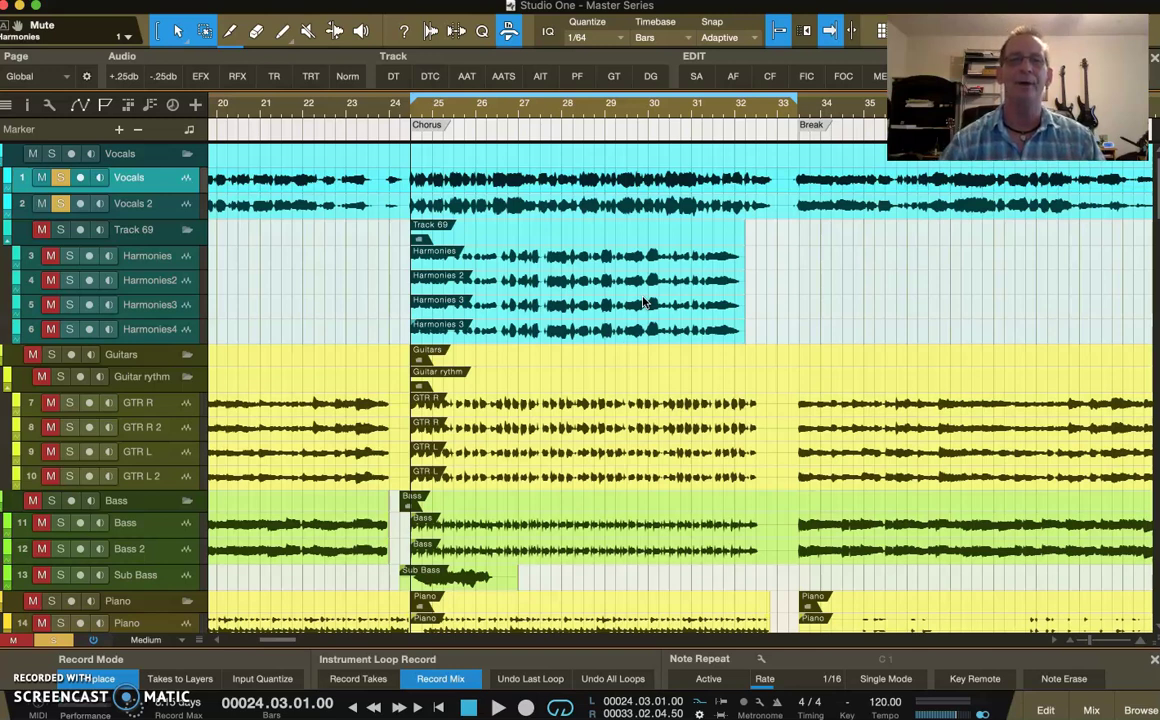
Examine the 1st Verse and Chorus sections across the vocal, guitar, bass, piano, strings, synth and drum tracks
scroll(552, 262, left, 6)
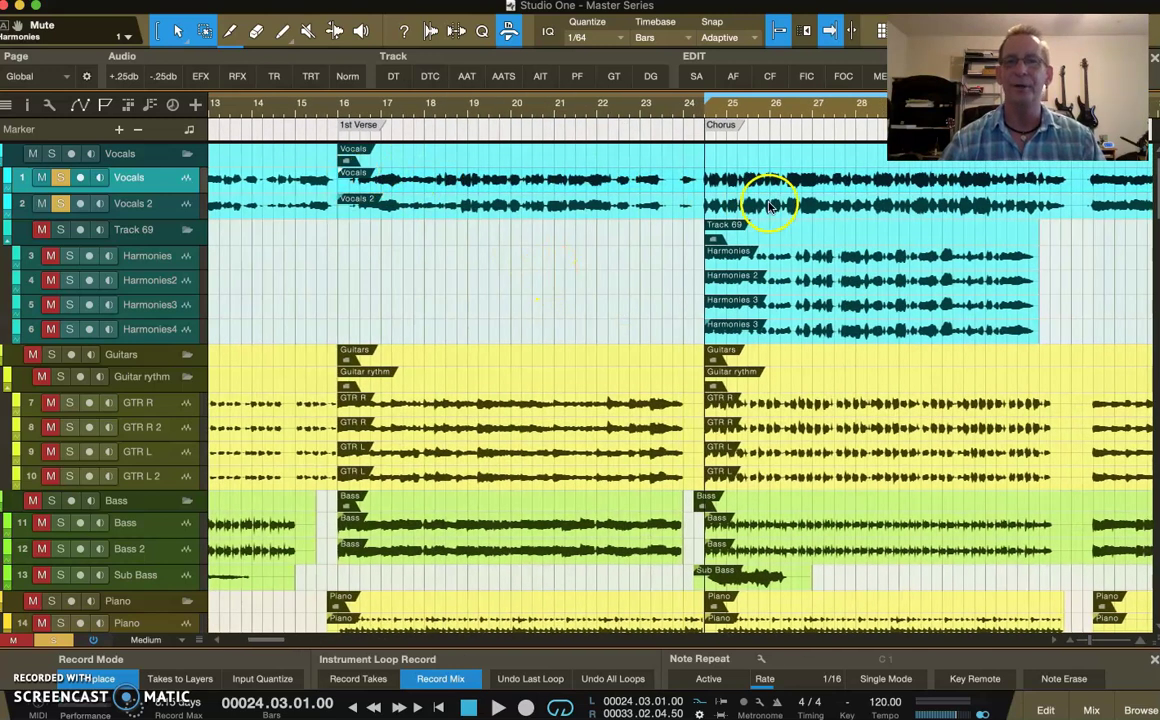
scroll(621, 200, right, 3)
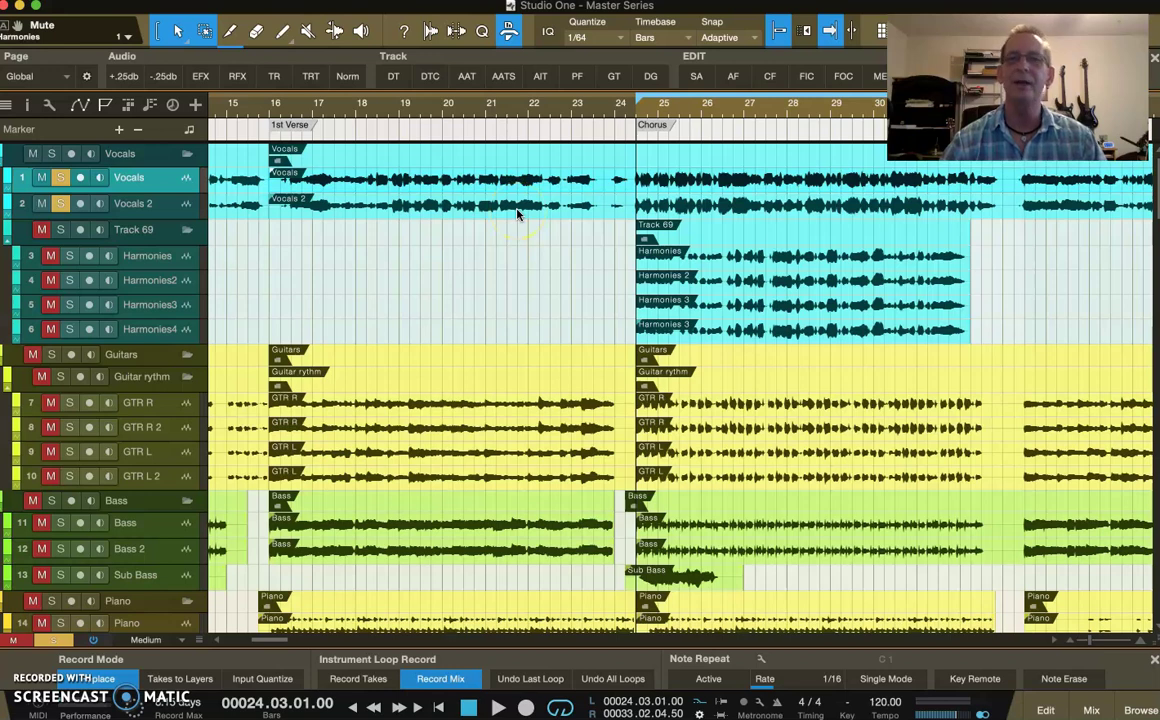
scroll(517, 213, right, 1)
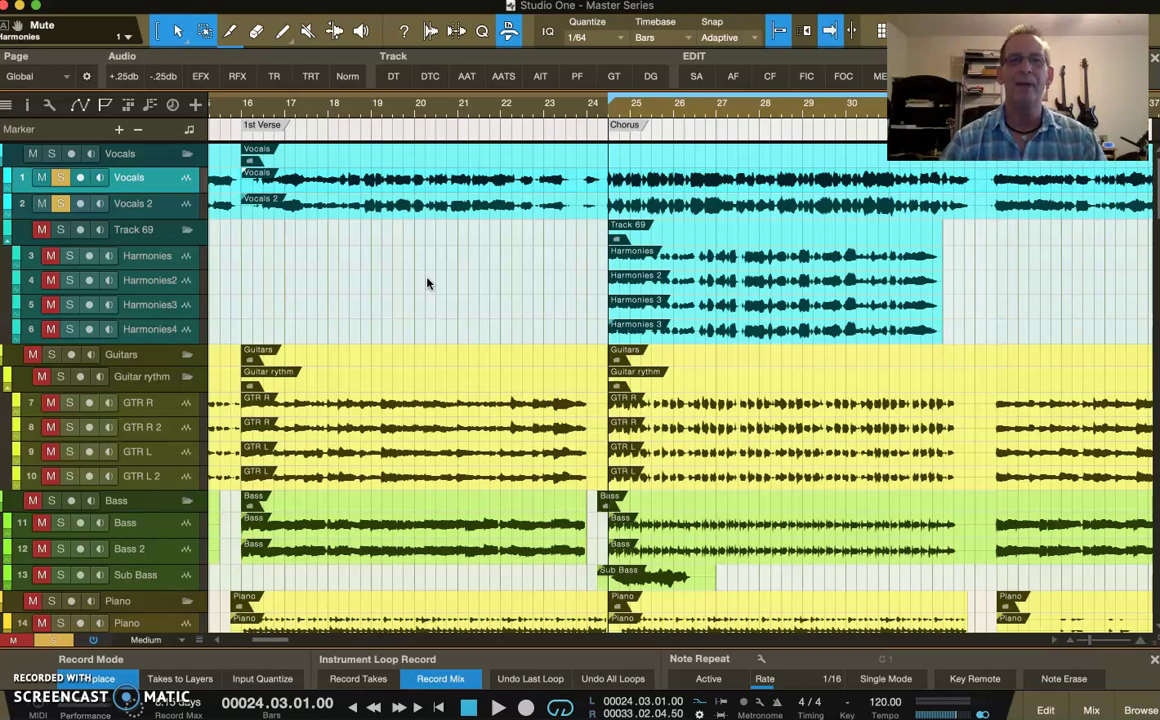
scroll(427, 284, down, 5)
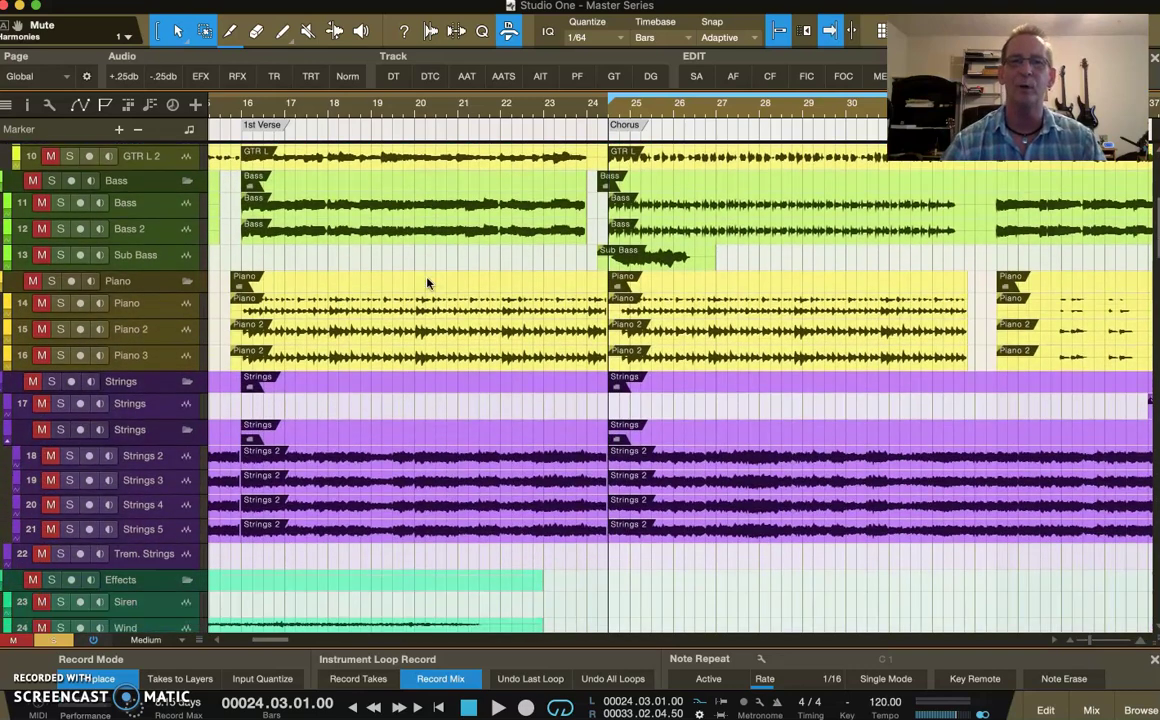
scroll(427, 284, up, 5)
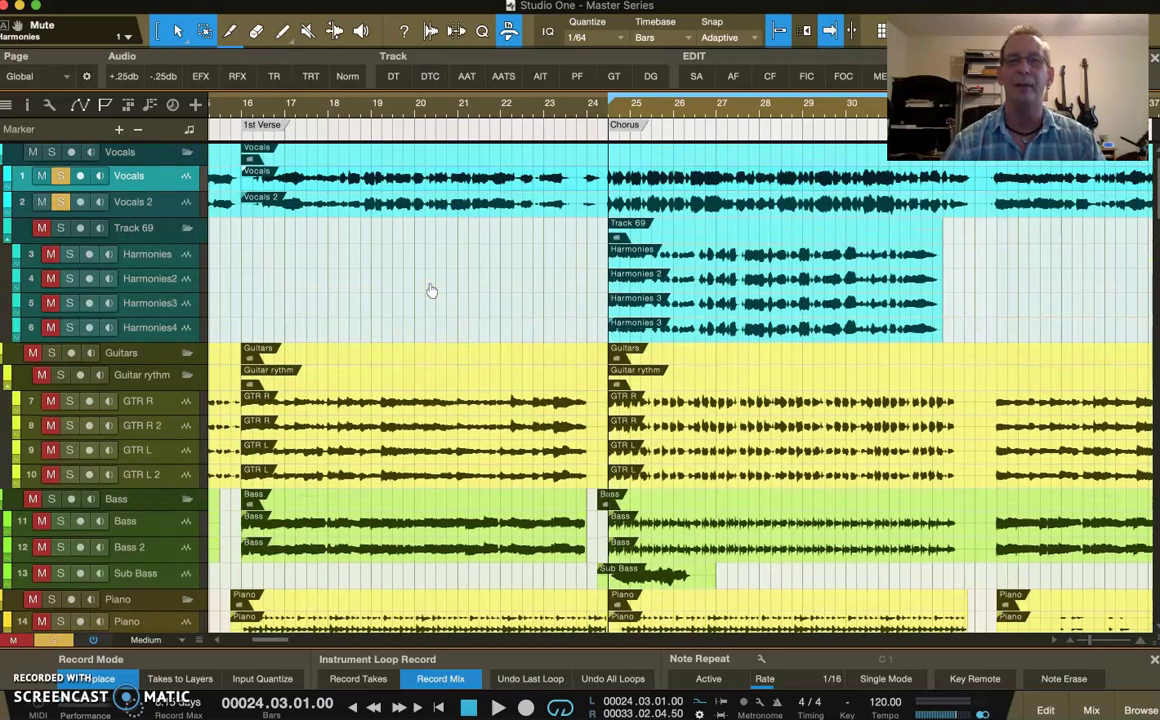
scroll(431, 290, down, 6)
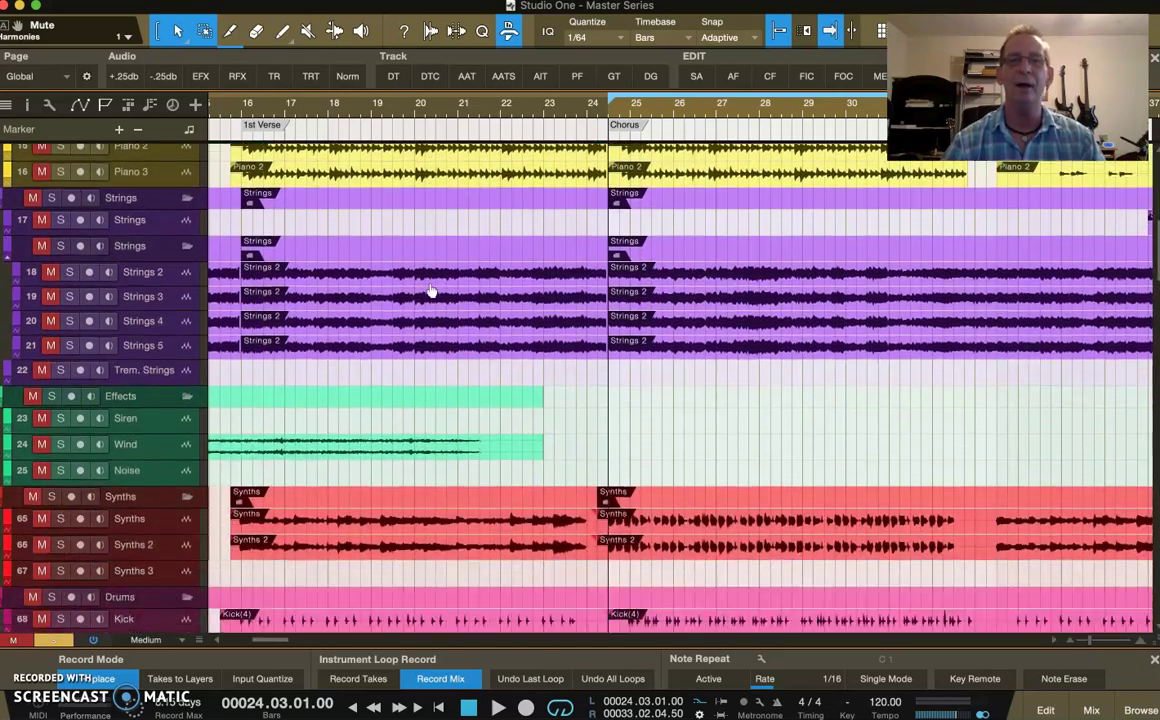
scroll(431, 290, down, 5)
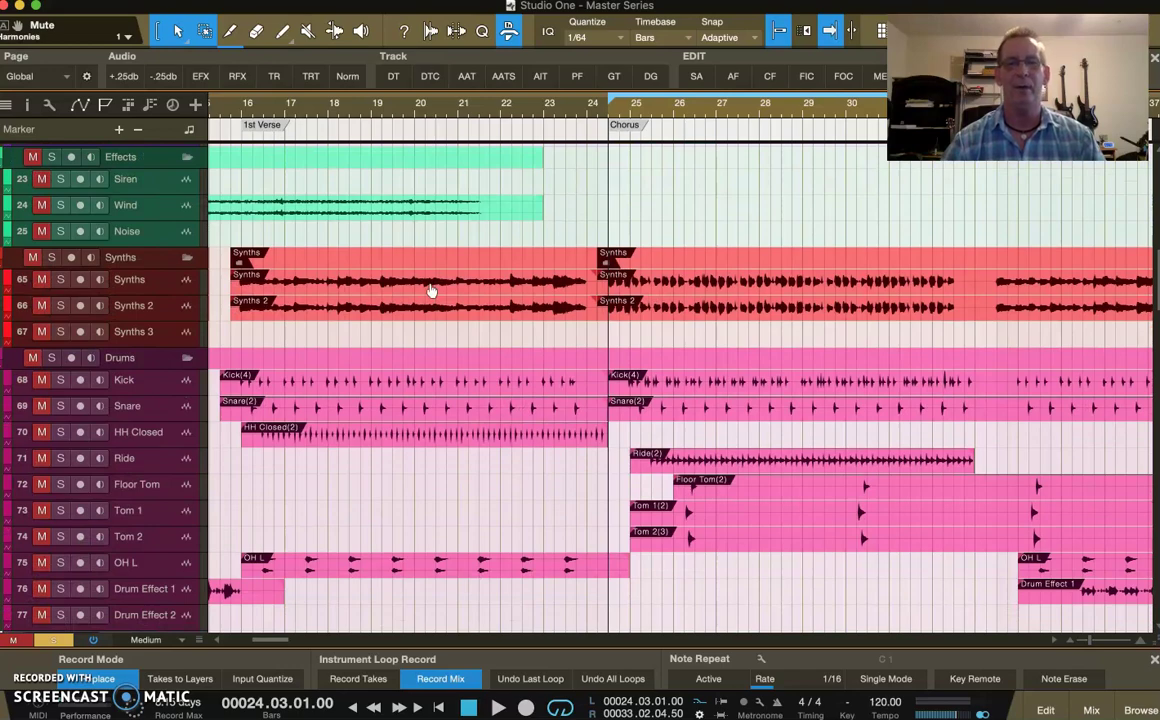
scroll(431, 290, up, 5)
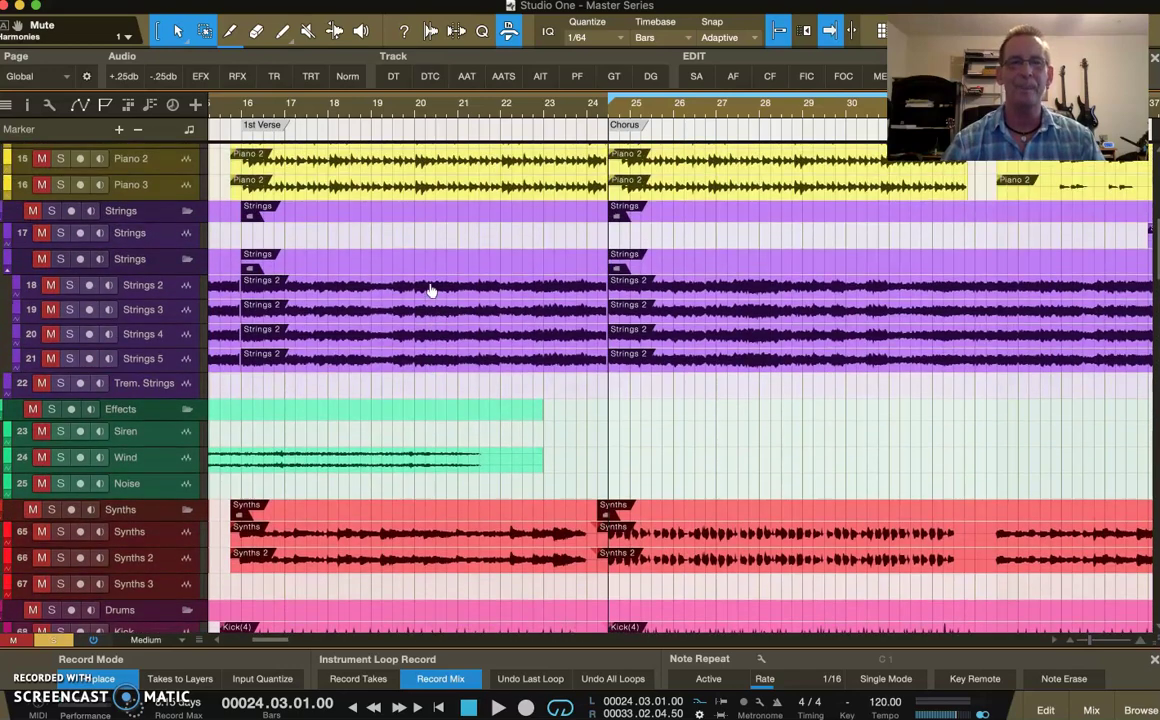
scroll(431, 290, up, 6)
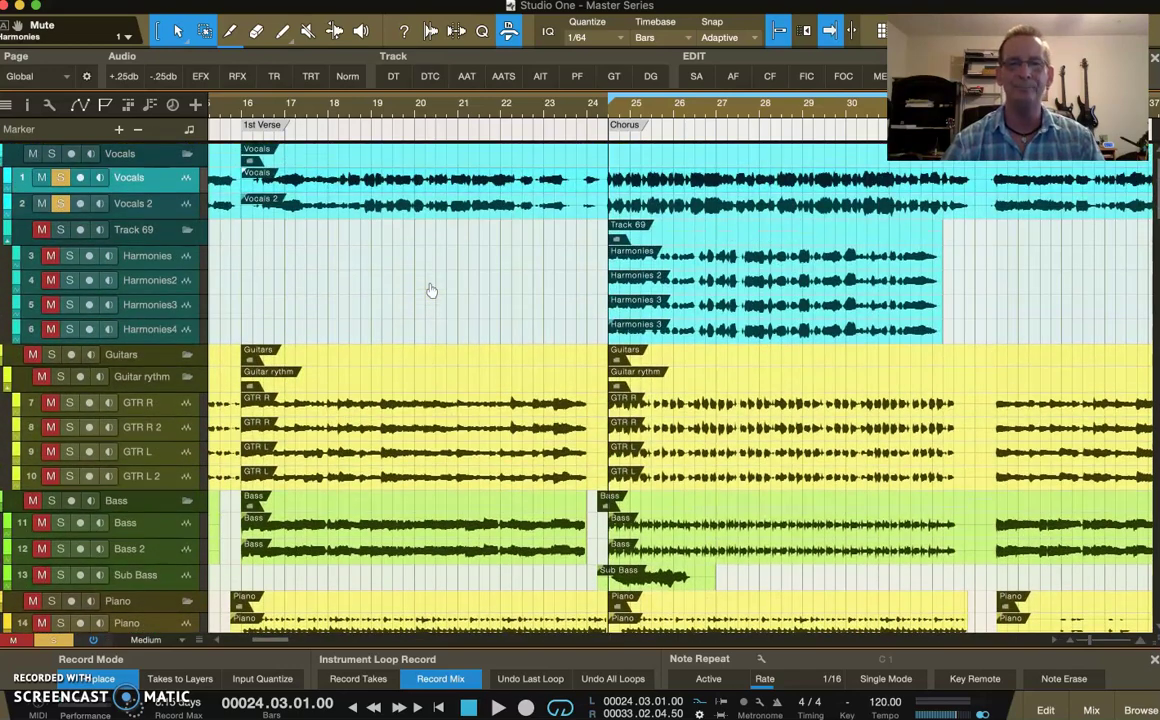
Zoom the timeline in on the Chorus section and review its tracks from the vocals down to the drums
scroll(431, 290, right, 5)
click(578, 105)
drag(580, 105, 529, 116)
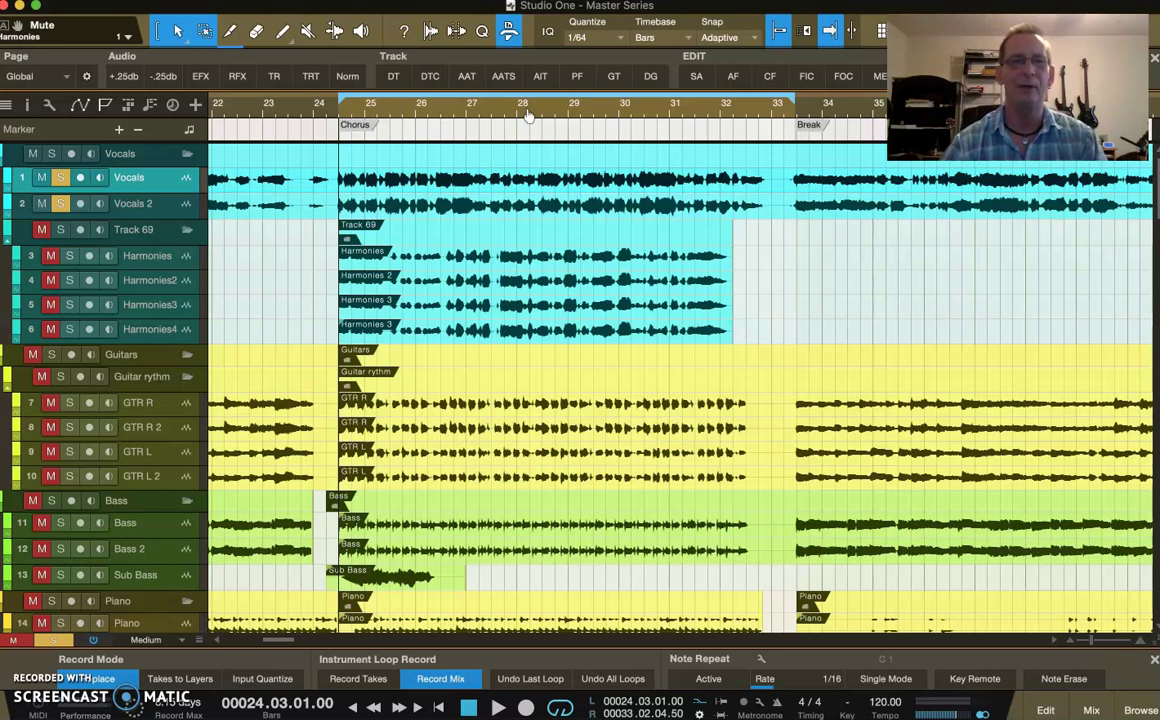
click(164, 180)
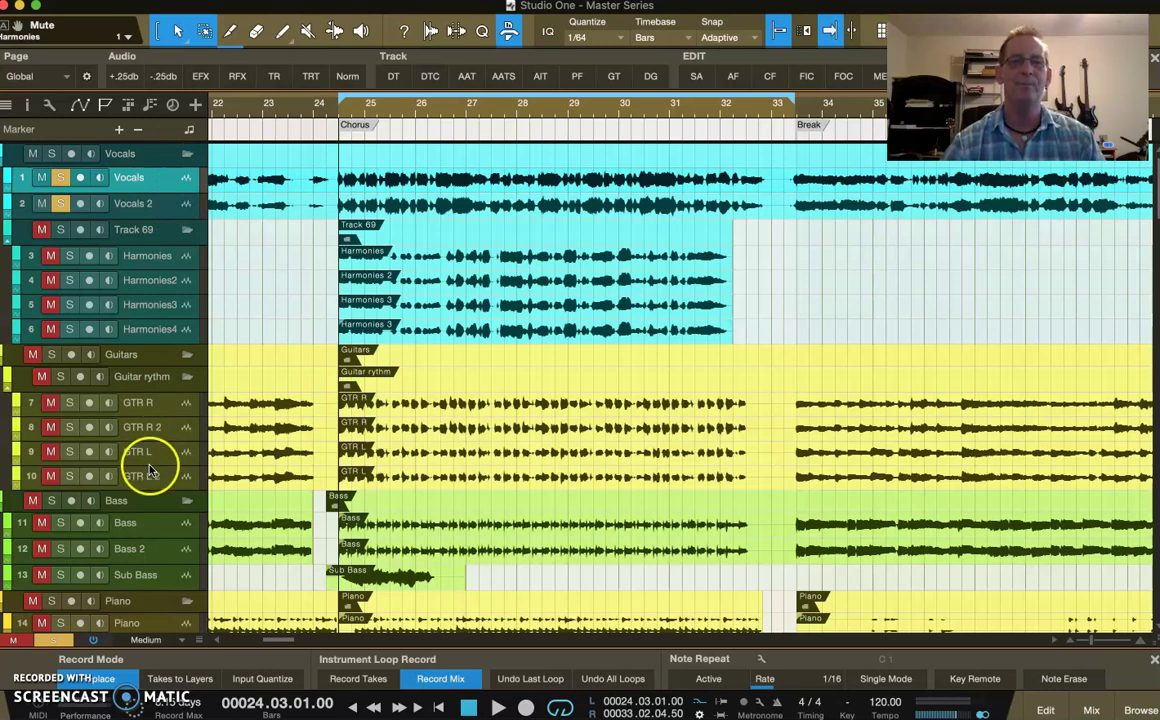
scroll(150, 465, down, 10)
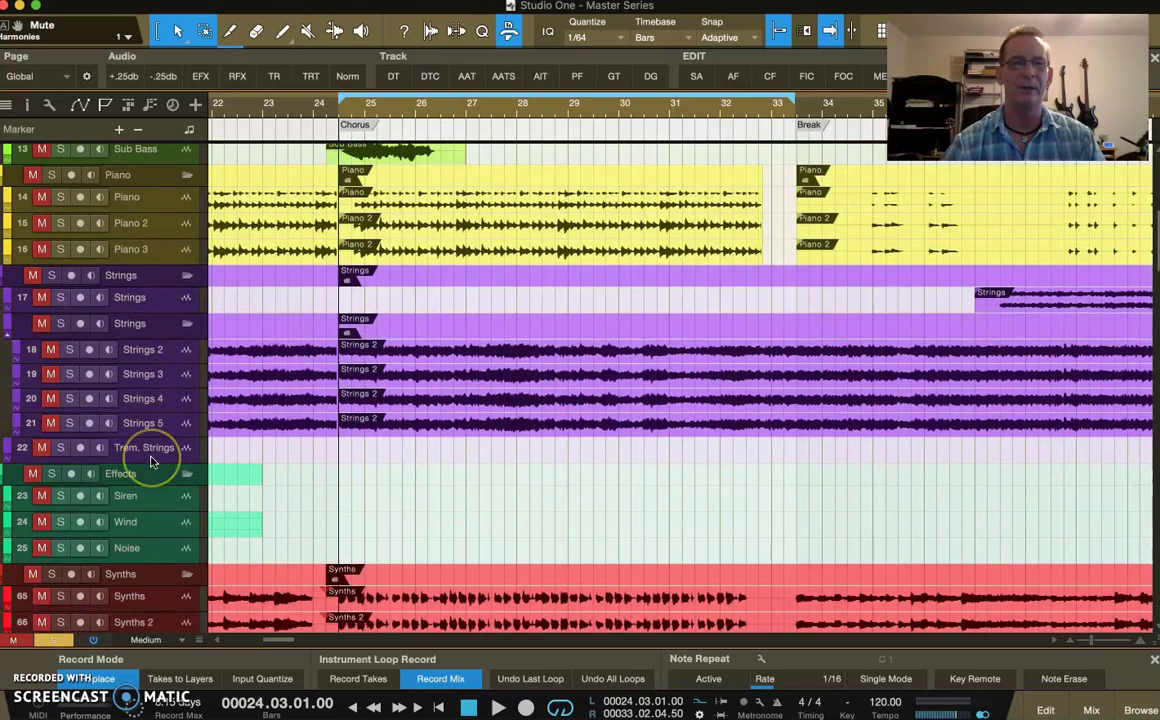
scroll(150, 462, down, 5)
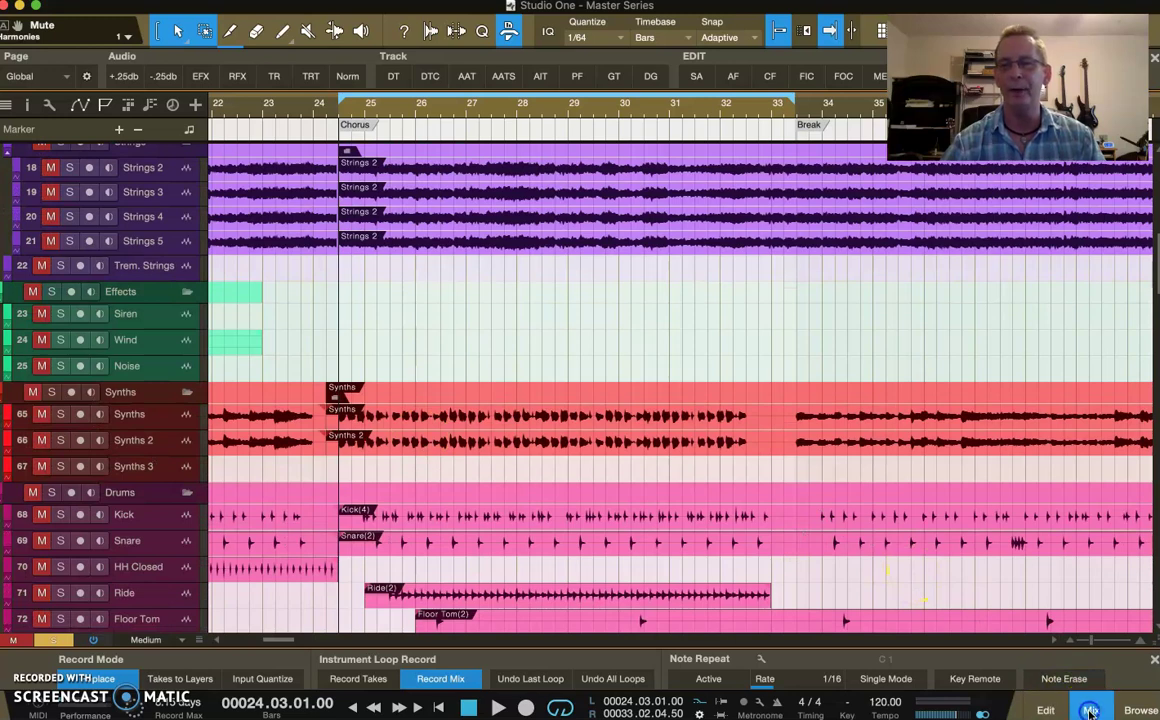
Examine the Vocals through Drums bus channels in the mixing console, and return to the arrangement
click(1090, 712)
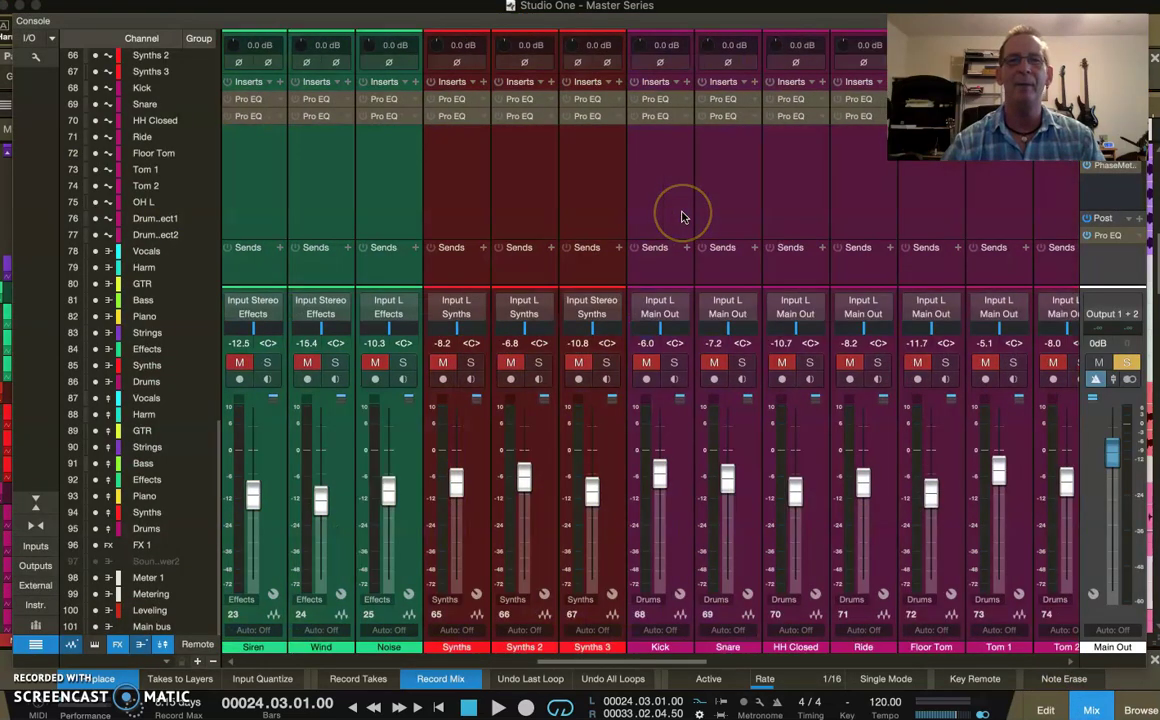
scroll(682, 217, right, 10)
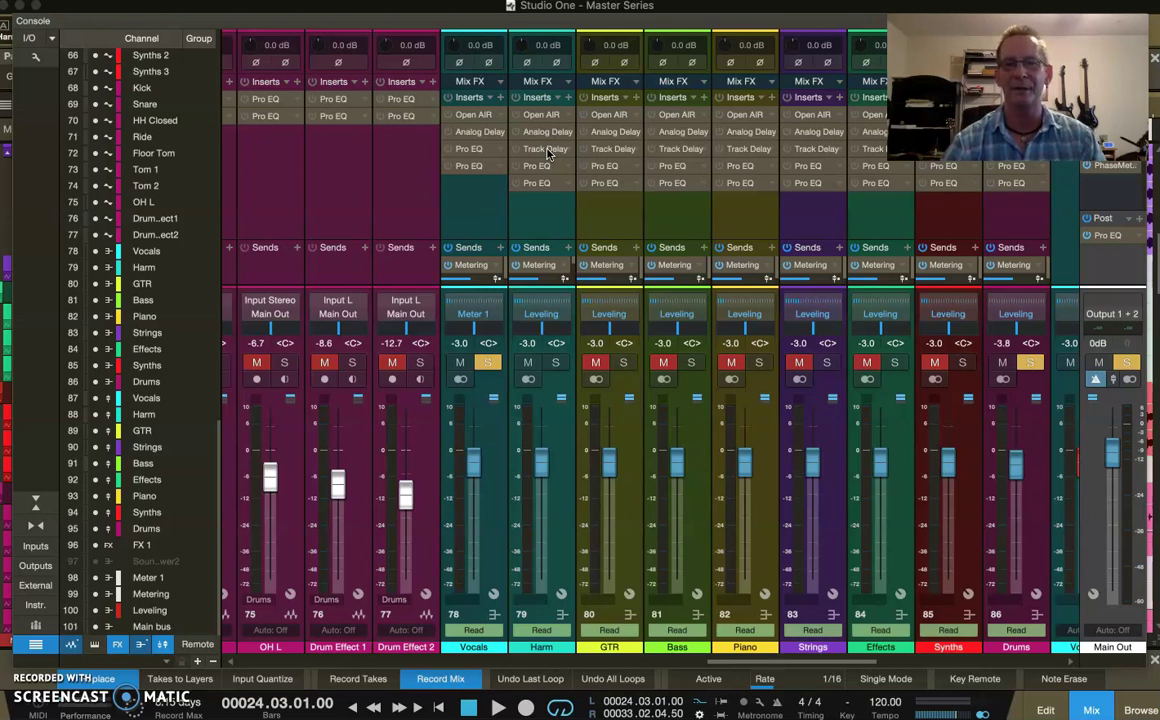
click(1091, 709)
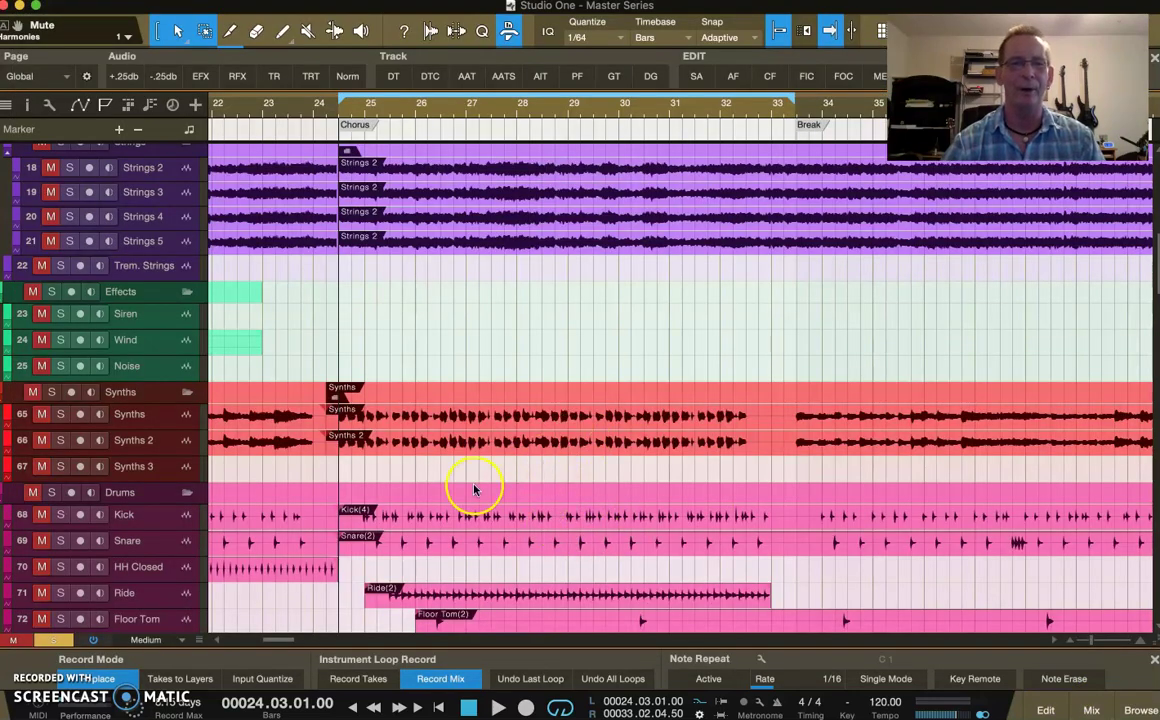
Select the Vocals bus track inside the Busses folder below the drum tracks
scroll(475, 489, down, 6)
scroll(475, 489, down, 3)
click(168, 380)
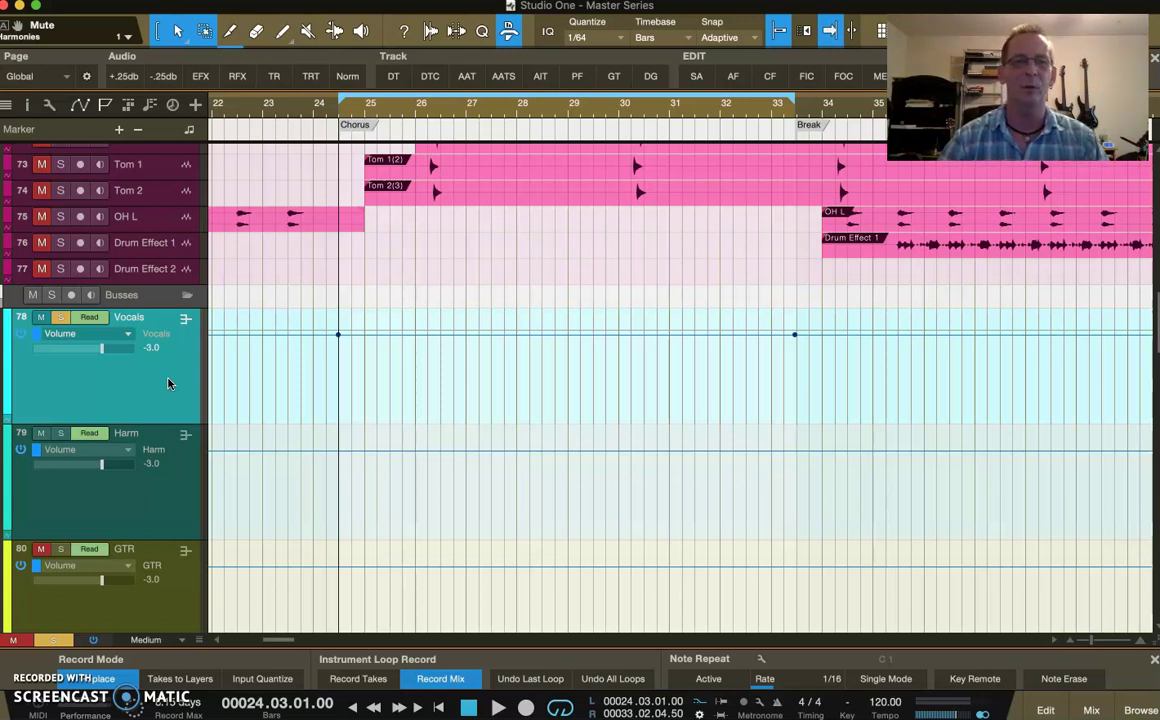
click(168, 383)
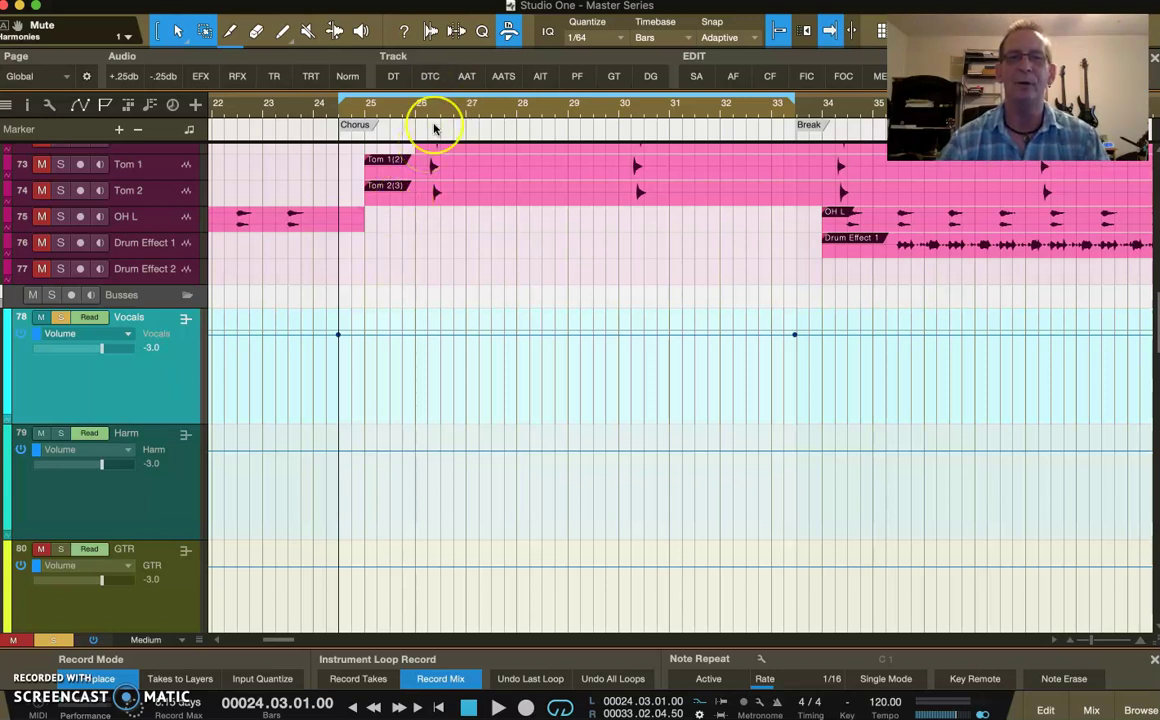
Examine the Vocals bus volume automation between the Chorus and Break markers
scroll(434, 125, left, 5)
scroll(434, 128, right, 6)
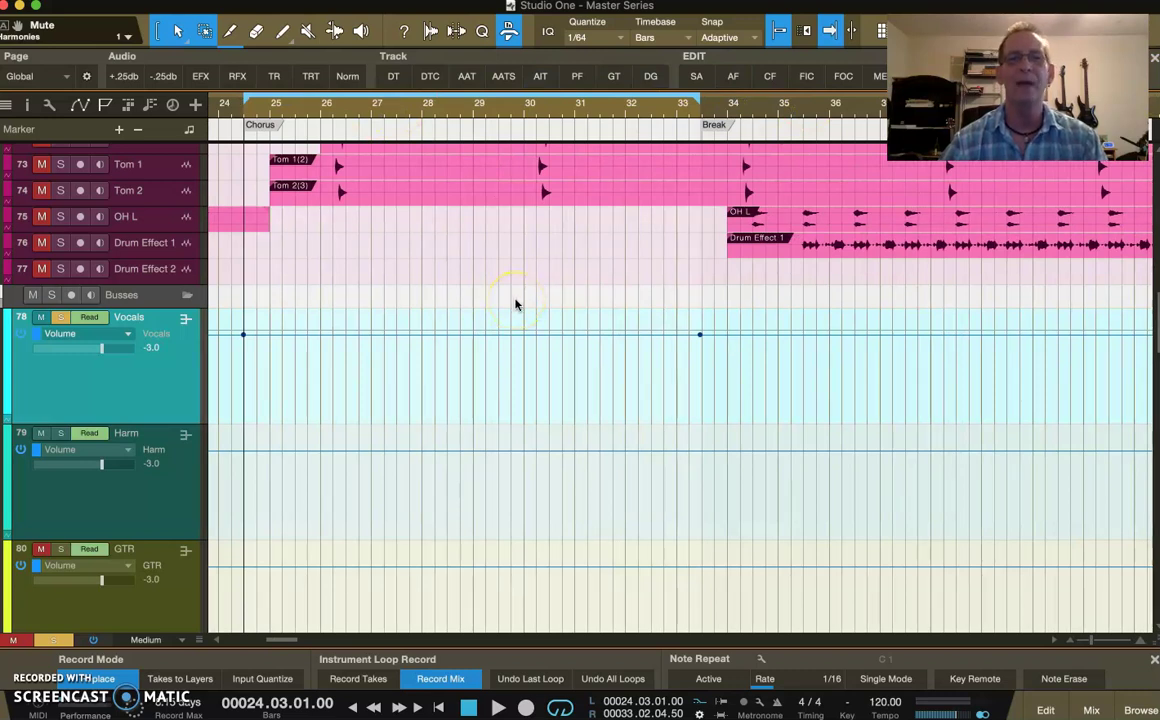
scroll(516, 305, up, 5)
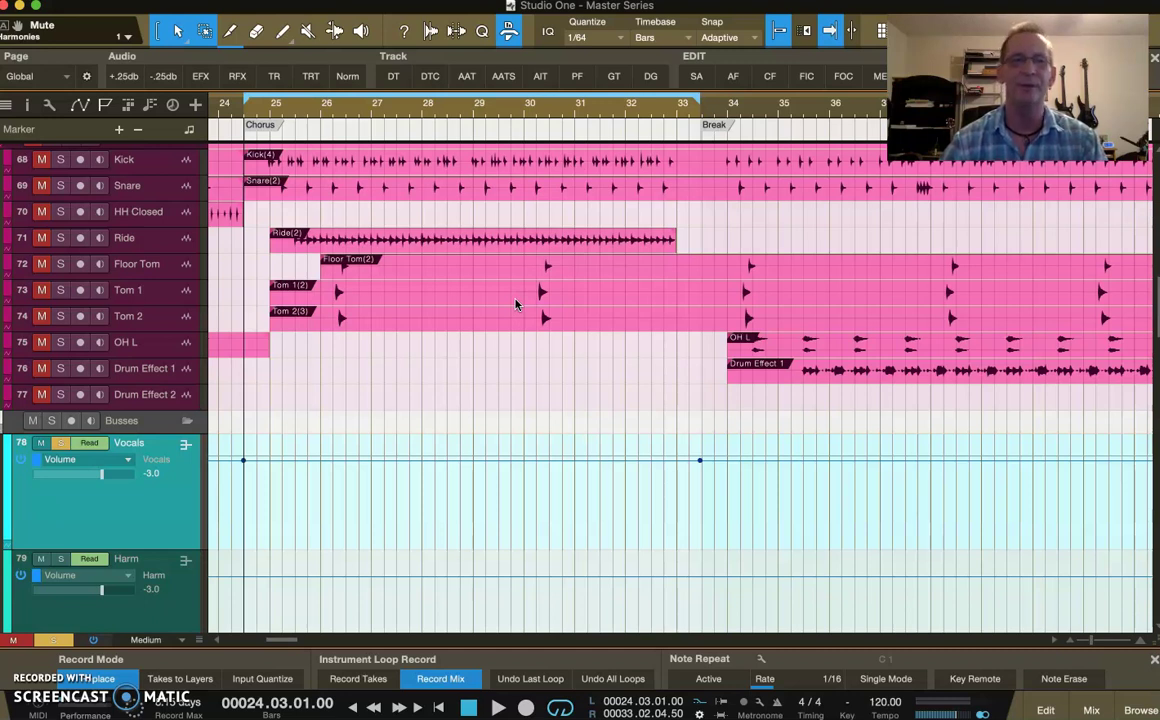
scroll(516, 304, down, 2)
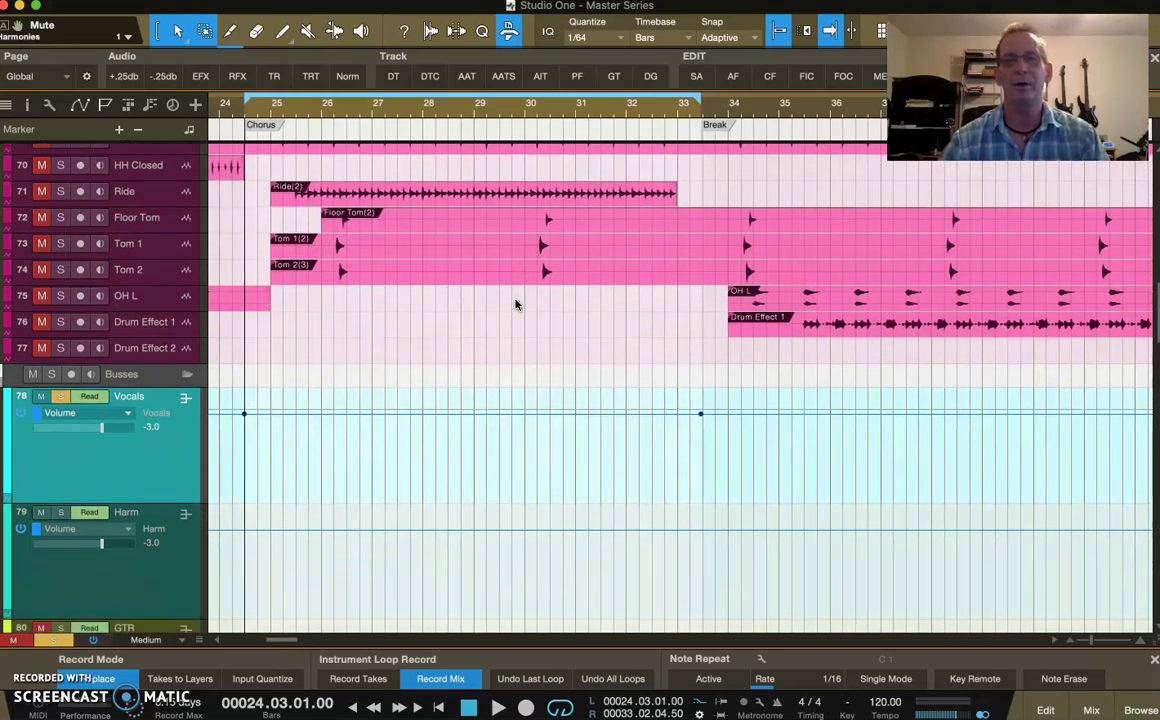
scroll(516, 304, left, 2)
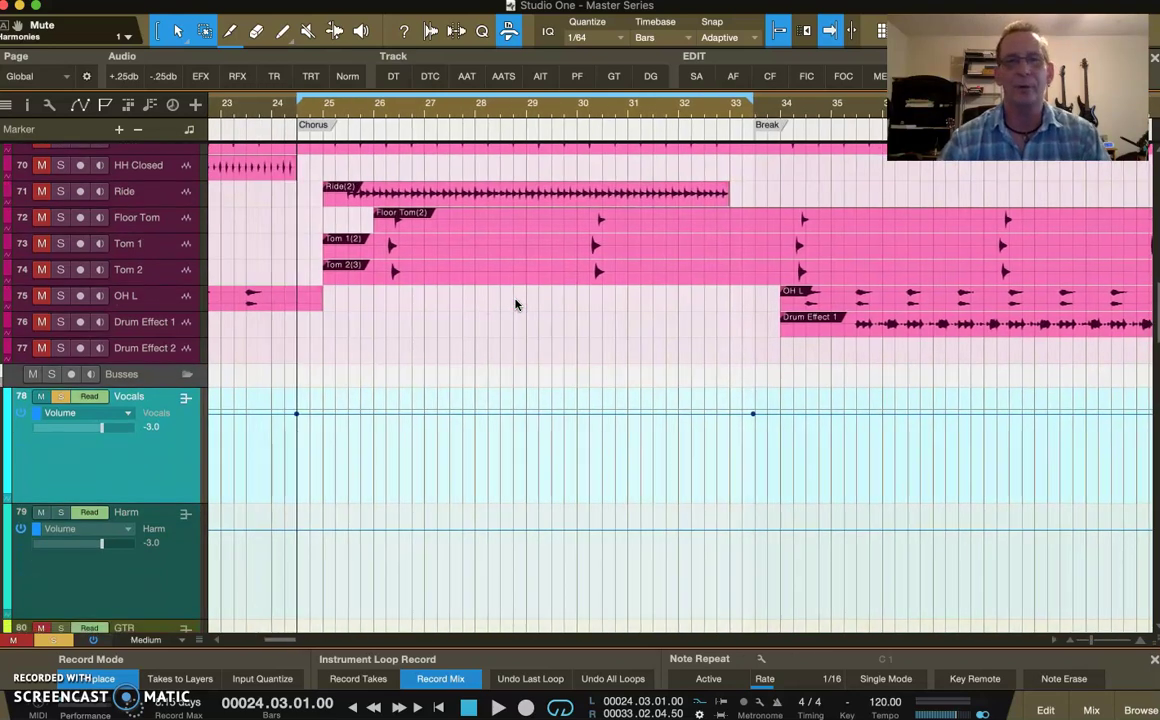
click(148, 444)
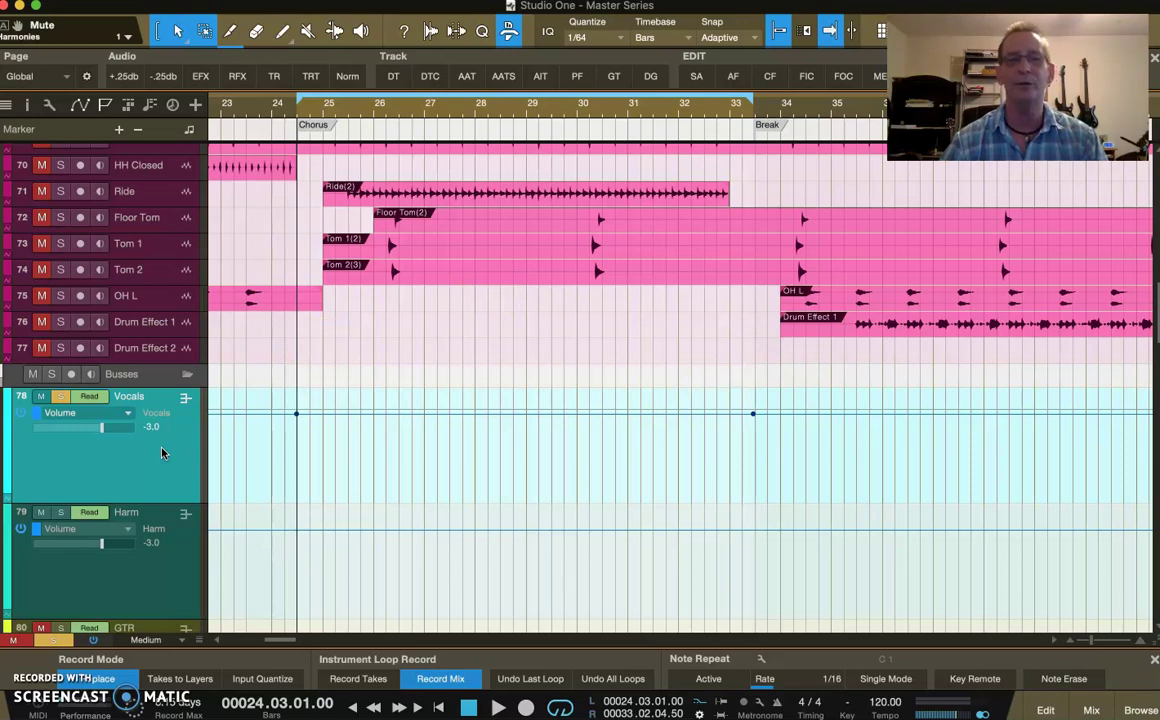
click(161, 458)
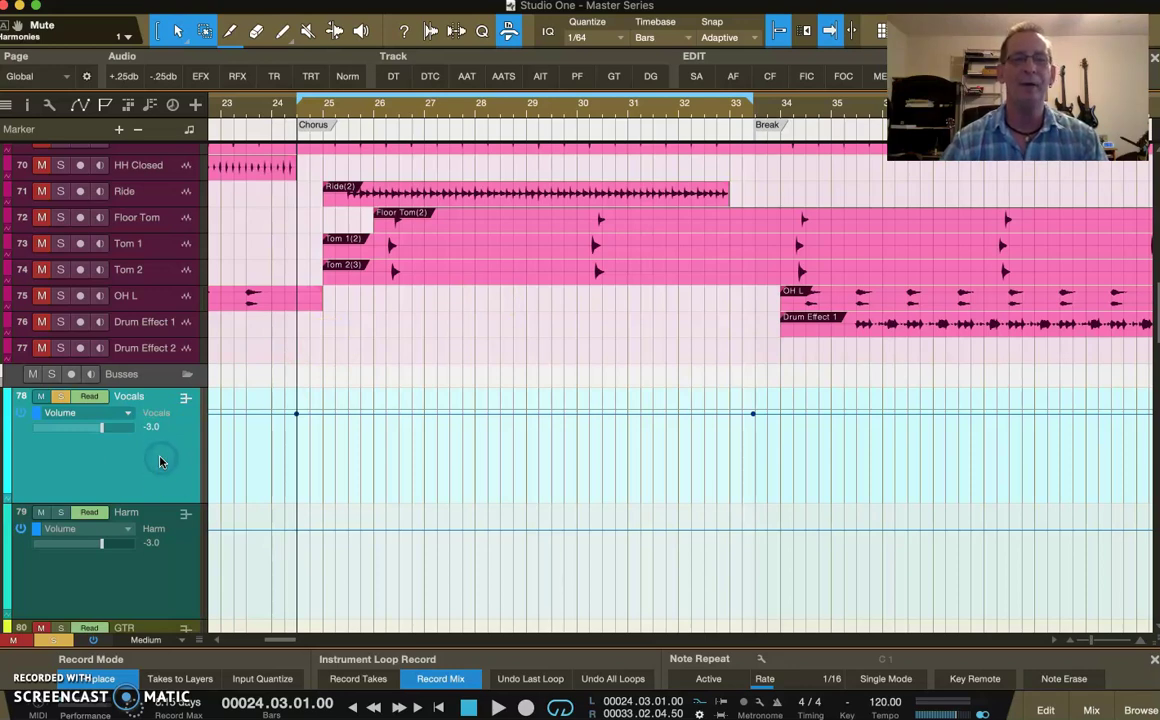
Show the mixing console with its metering buses and select the Metering channel
click(1092, 709)
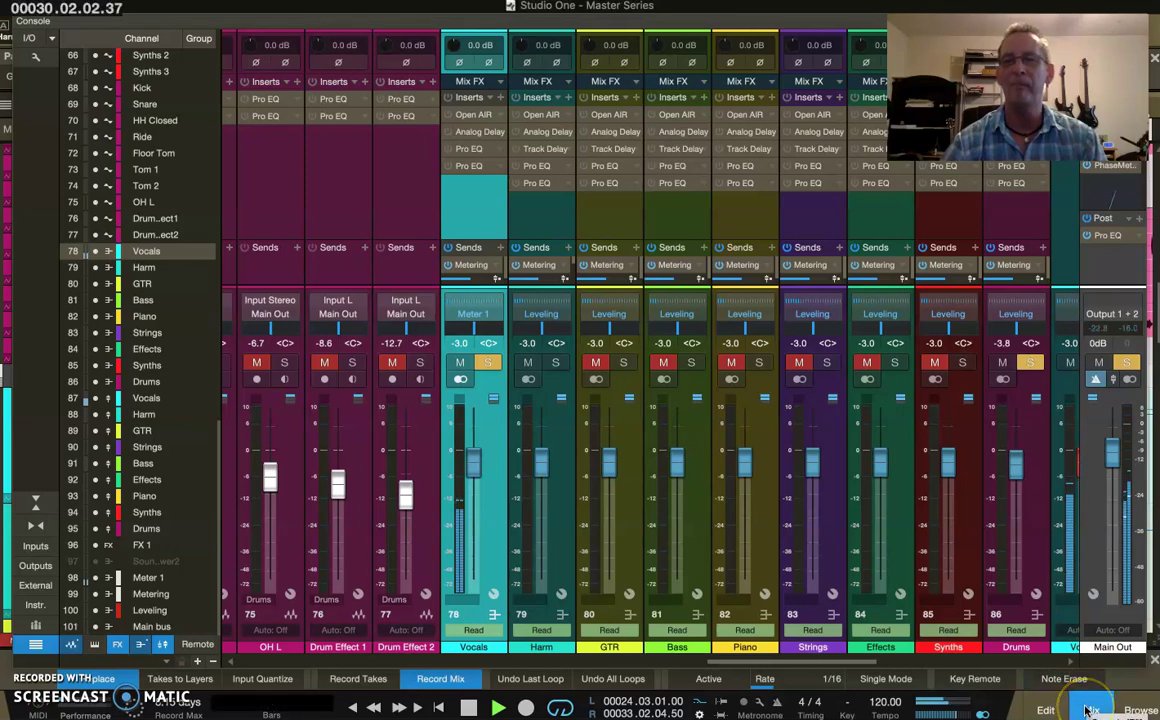
scroll(1005, 400, right, 10)
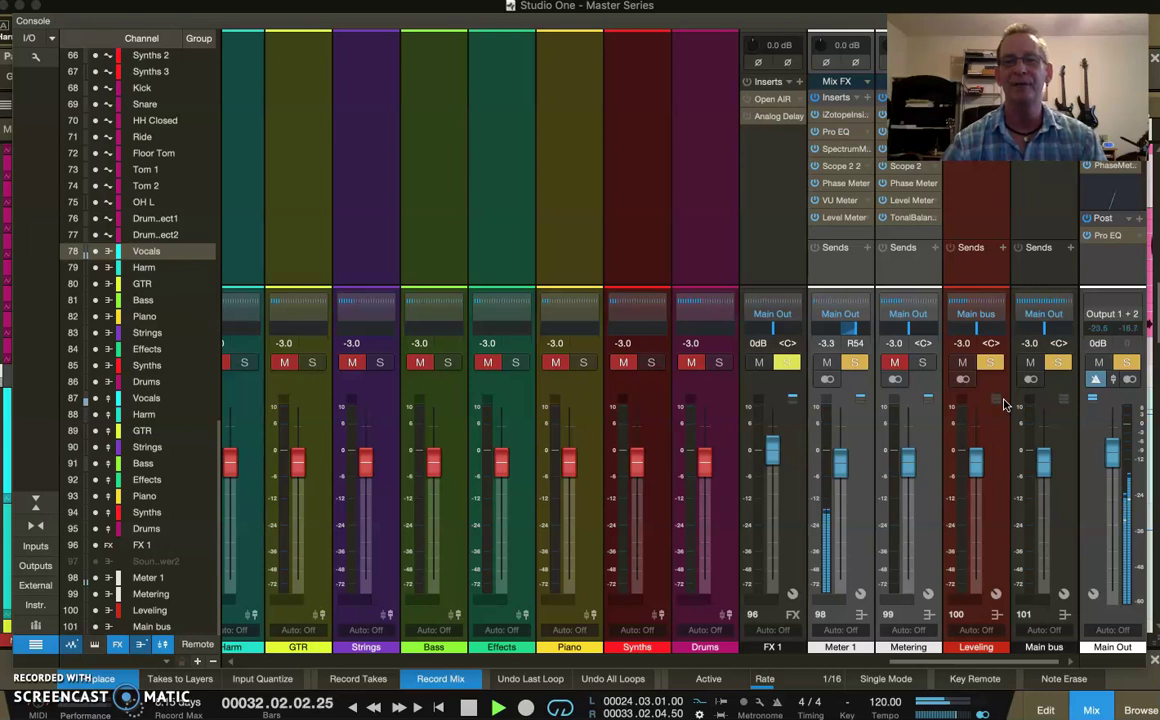
right_click(867, 136)
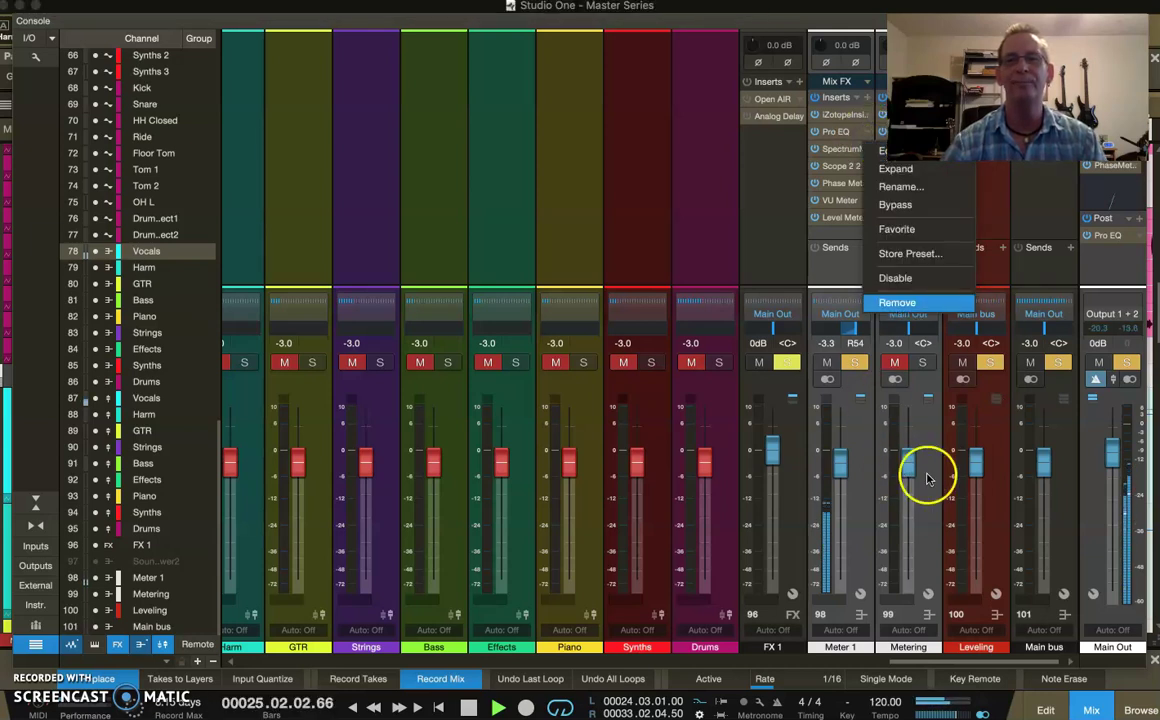
click(897, 302)
click(930, 477)
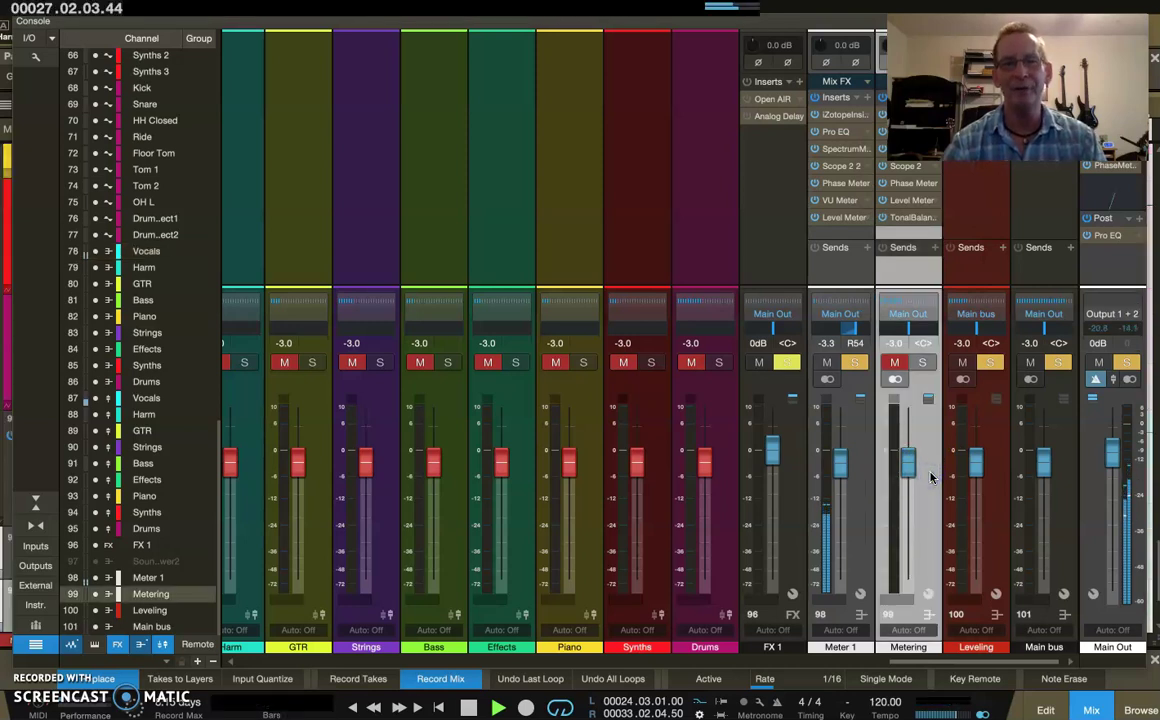
View the Tonal Balance Control insert on the Metering channel, and close its window
right_click(930, 220)
click(957, 240)
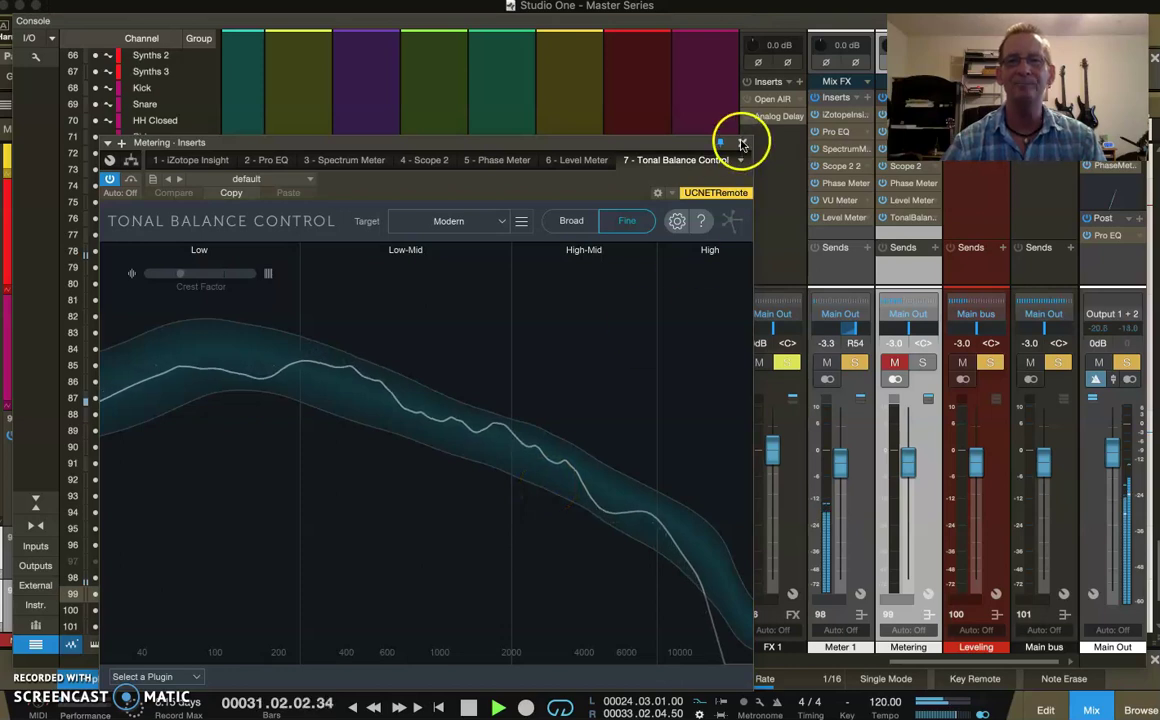
click(741, 144)
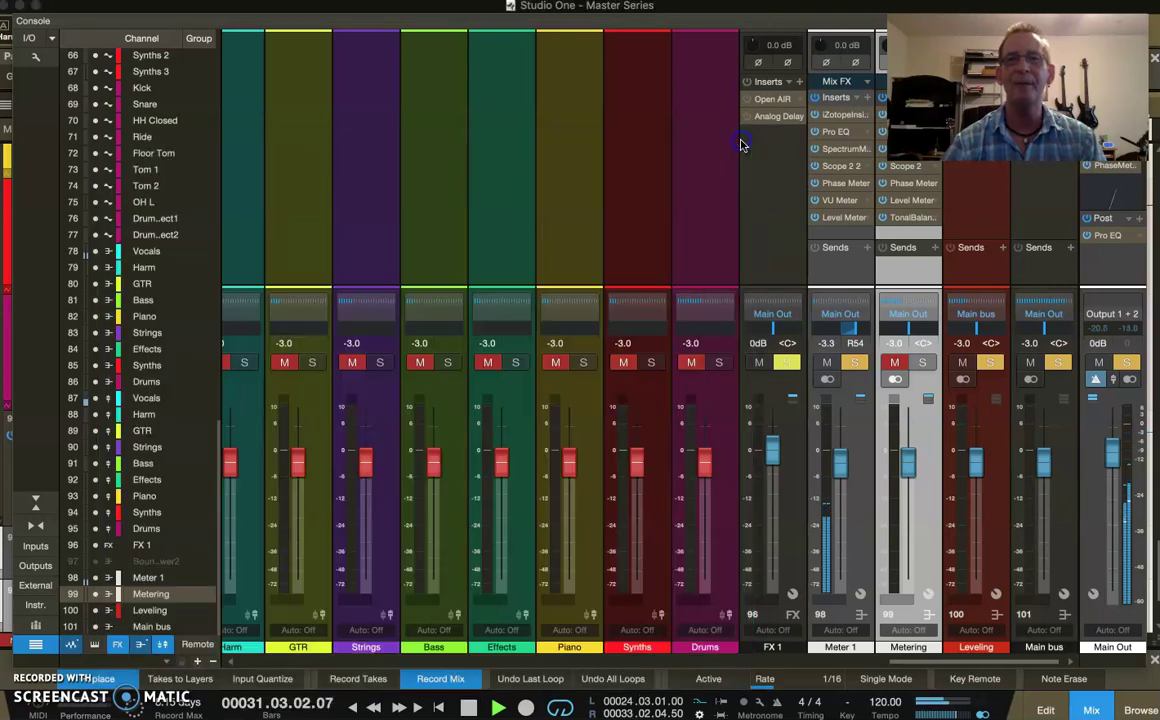
Open the Pro EQ insert on the Meter 1 channel, hide the console and place the plug-in window over the arrangement
right_click(868, 134)
click(895, 169)
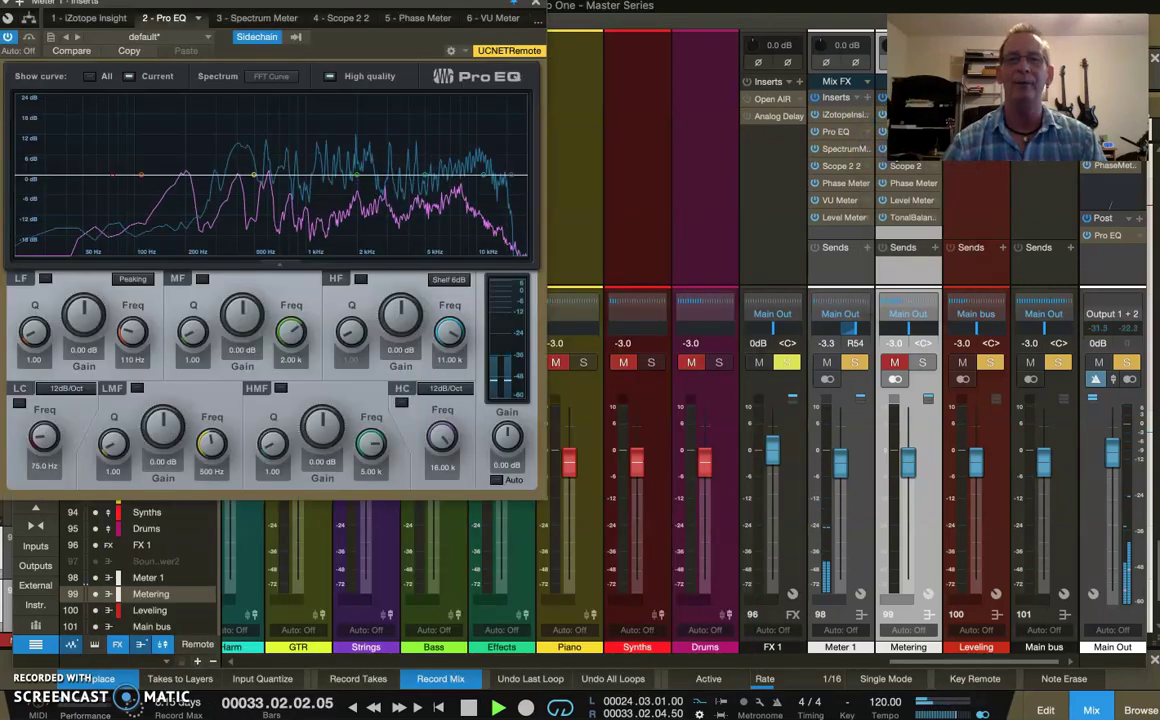
click(1092, 710)
drag(376, 7, 716, 137)
Unmute and solo the Track 69 harmonies at the beginning of the track list
click(136, 310)
scroll(138, 316, up, 15)
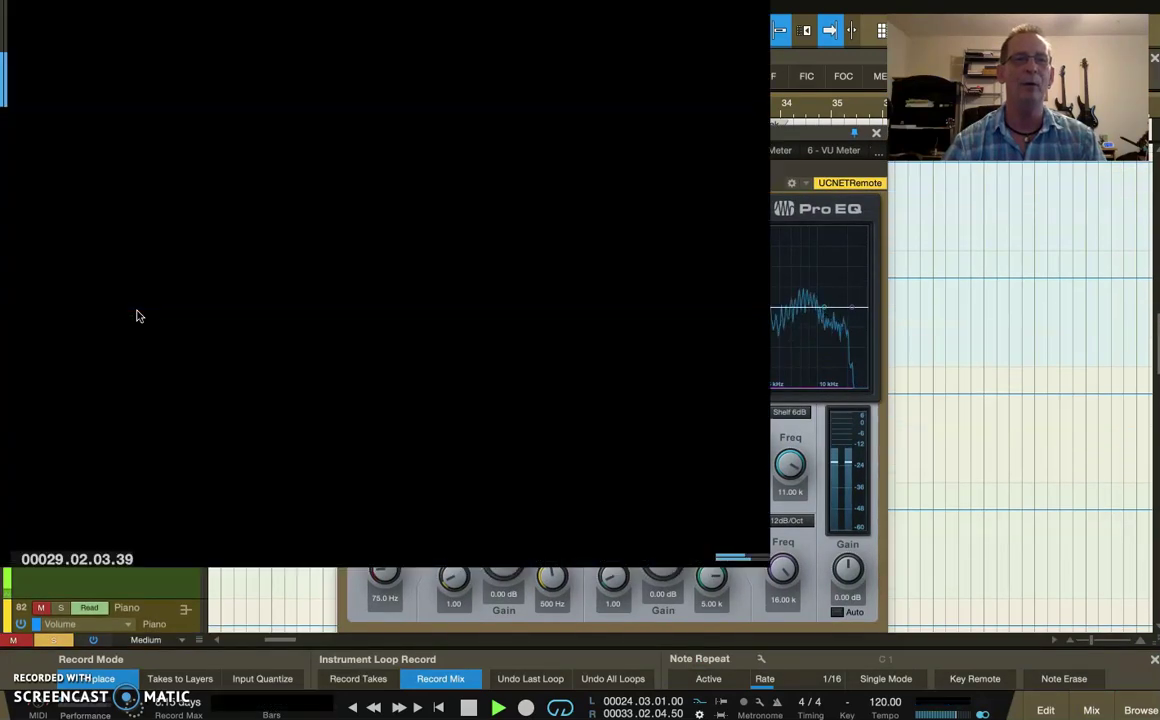
scroll(150, 246, up, 1)
click(151, 225)
key(a)
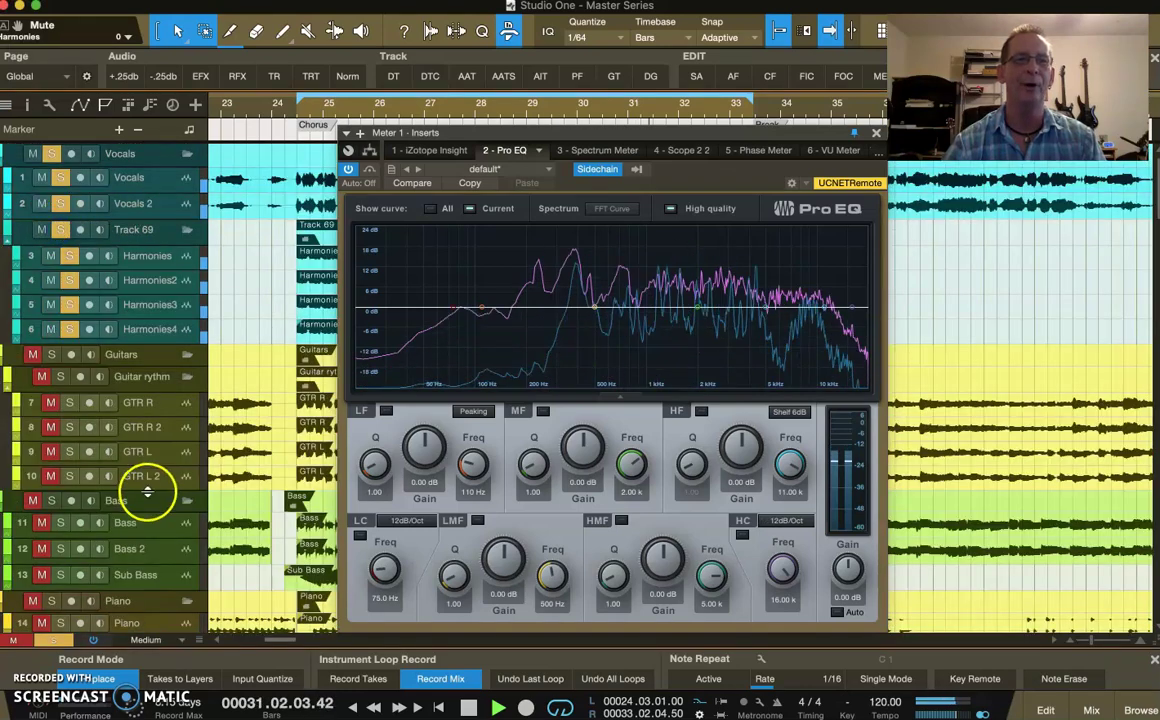
Select the Harm bus track to edit its volume automation, and move the Pro EQ window below its lane
scroll(150, 486, down, 10)
scroll(148, 486, down, 10)
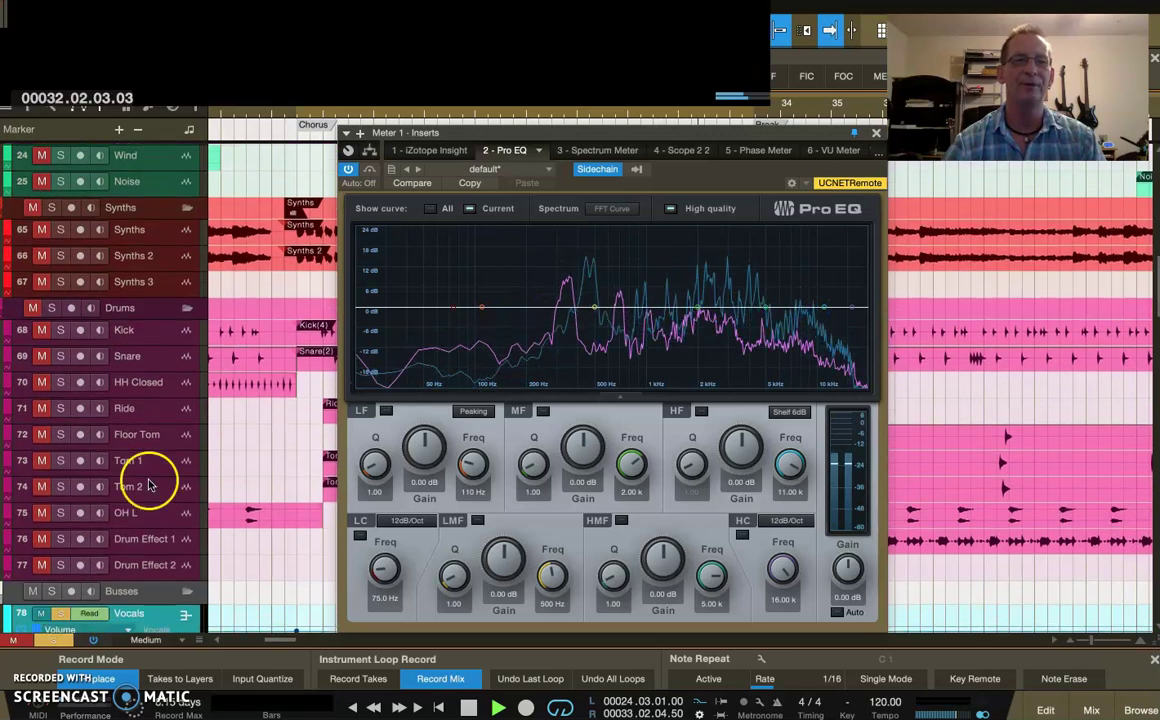
click(150, 330)
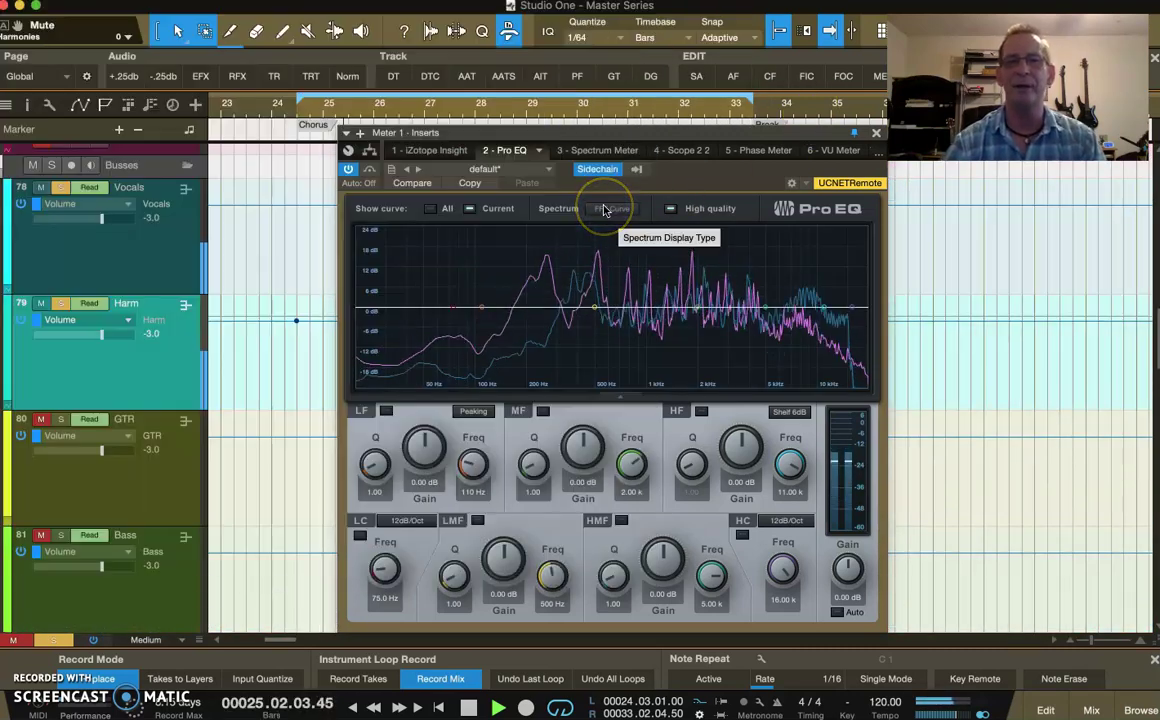
drag(549, 132, 787, 57)
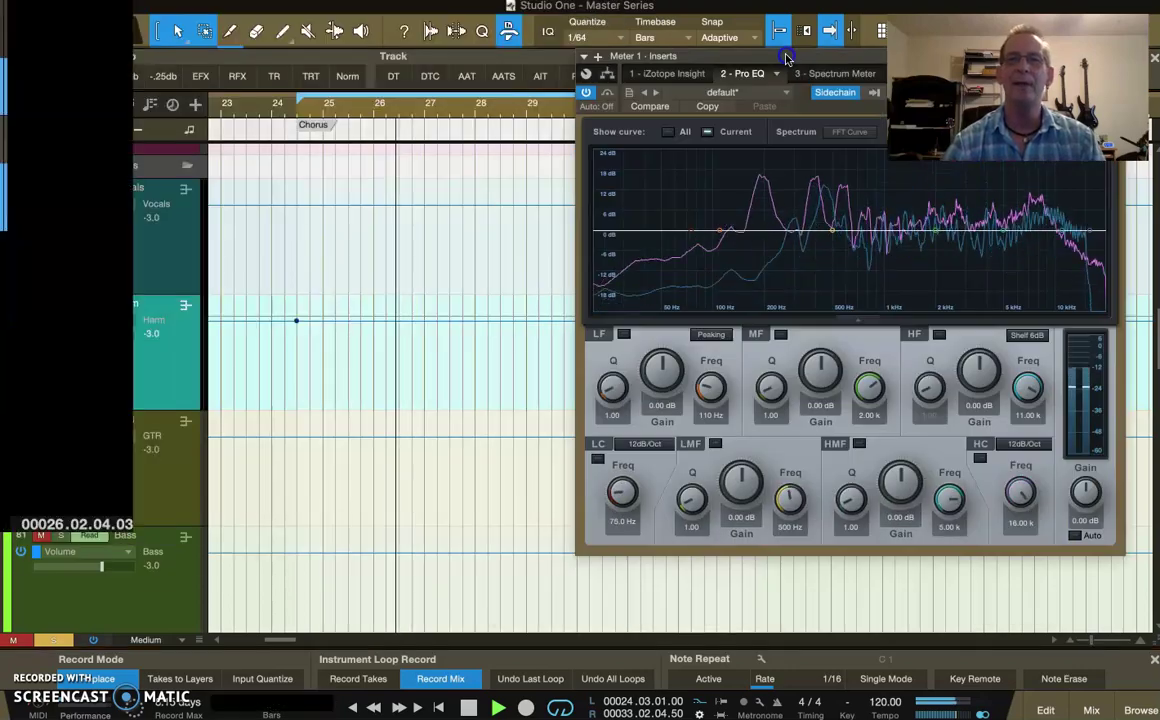
drag(787, 57, 435, 401)
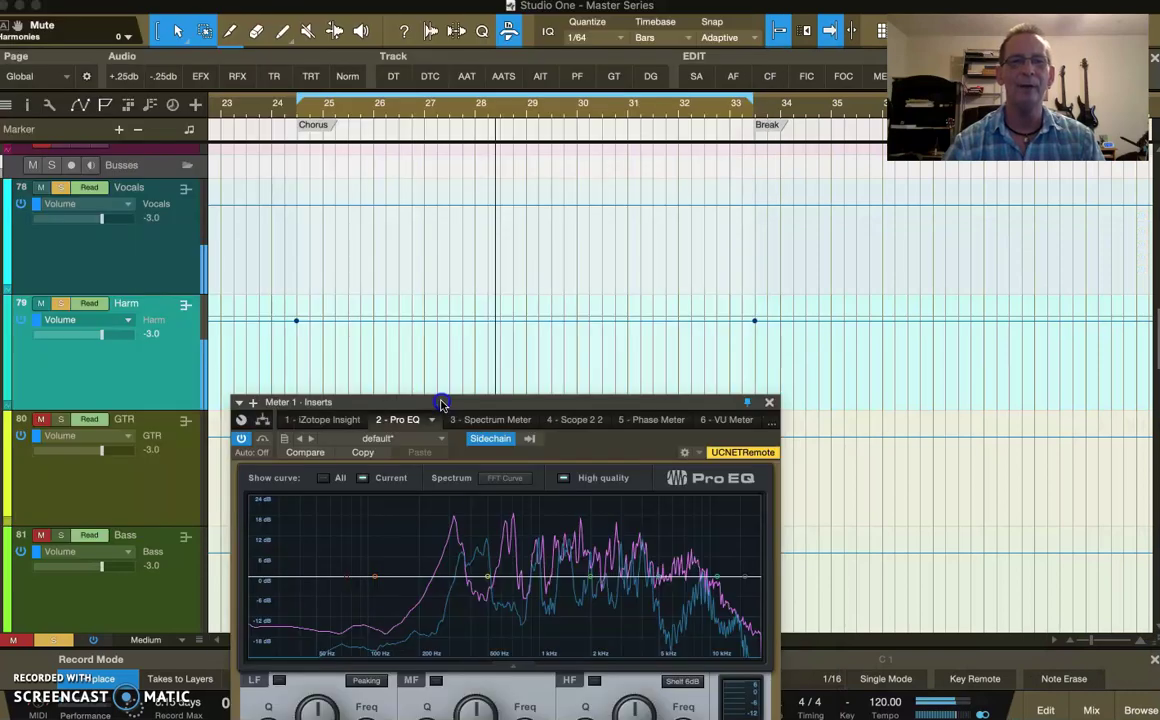
click(156, 370)
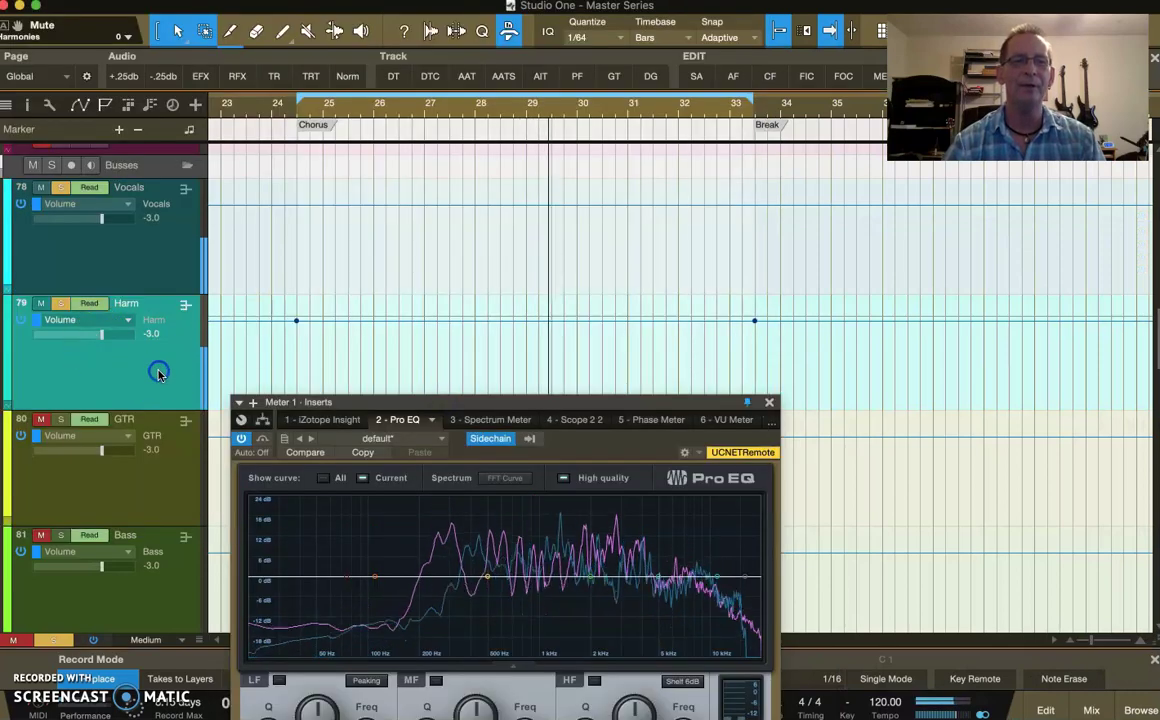
Compare the vocal and harmony spectrum curves, and trim the Harm bus volume automation across the chorus to about -15.9 dB
click(457, 530)
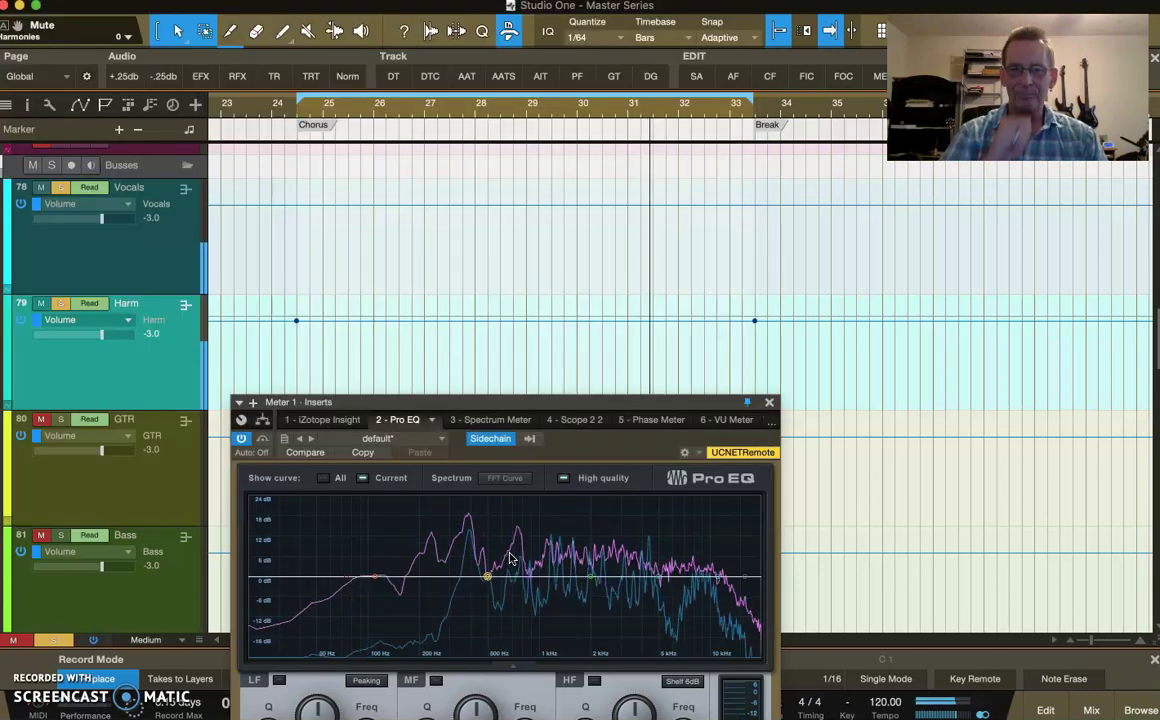
click(608, 394)
click(495, 575)
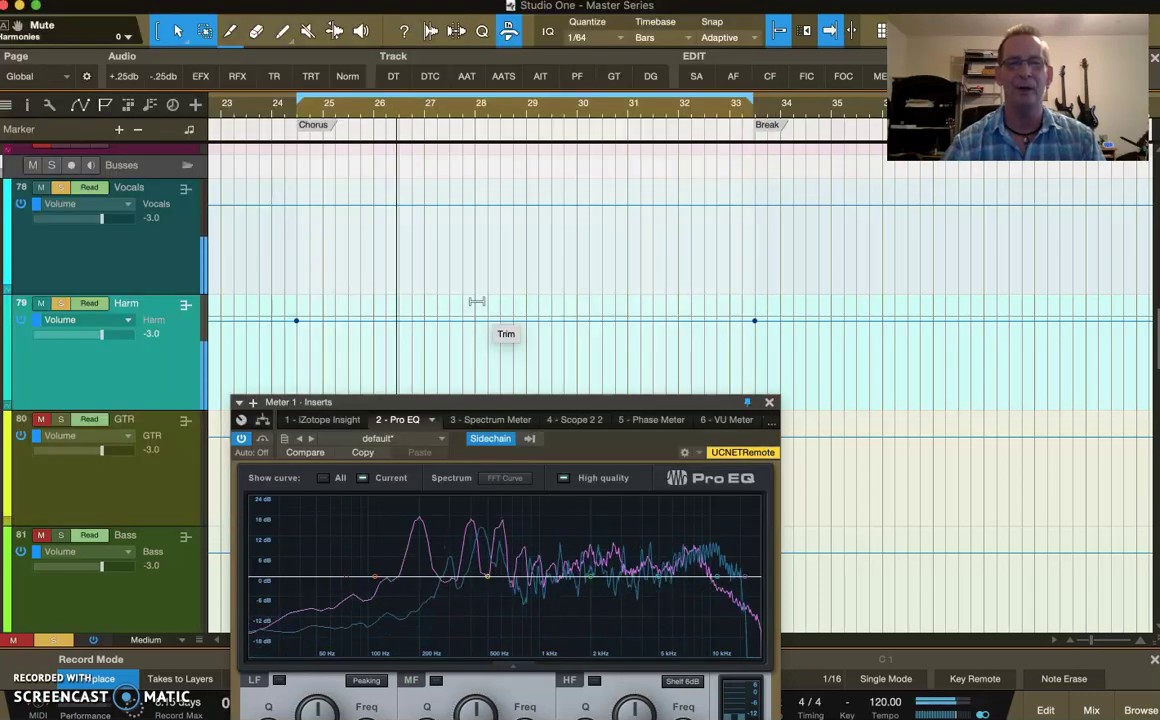
drag(477, 300, 480, 337)
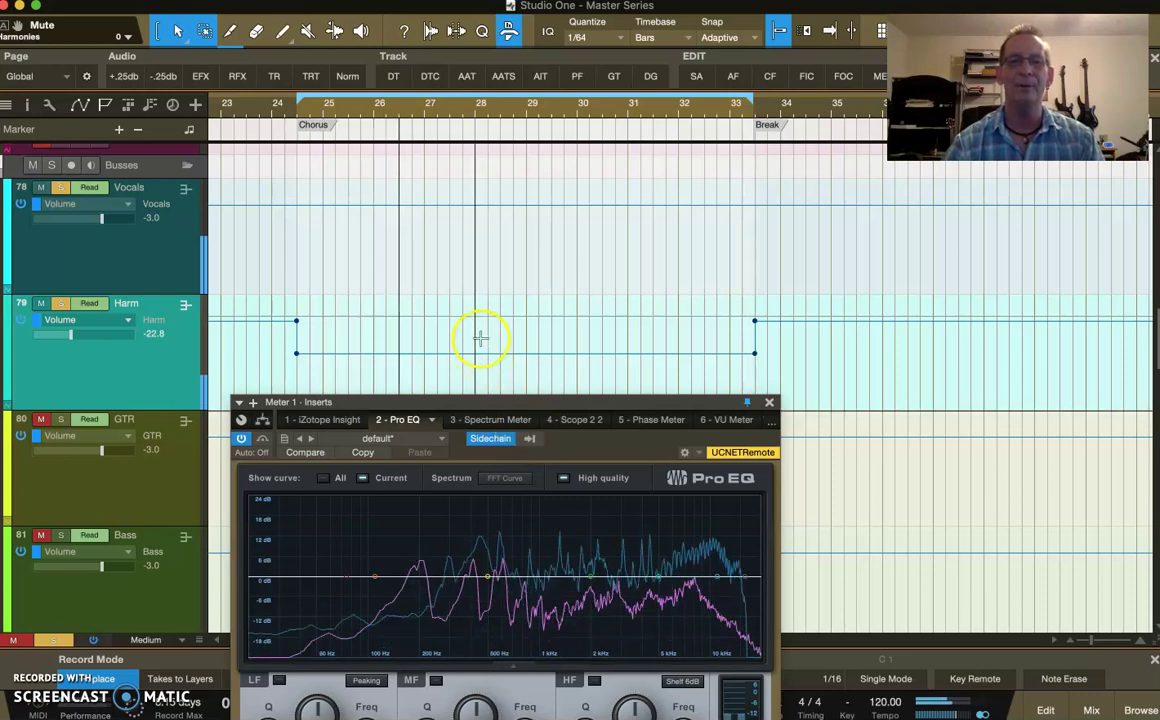
mouse_move(483, 319)
mouse_down()
mouse_move(483, 340)
mouse_move(481, 311)
mouse_up()
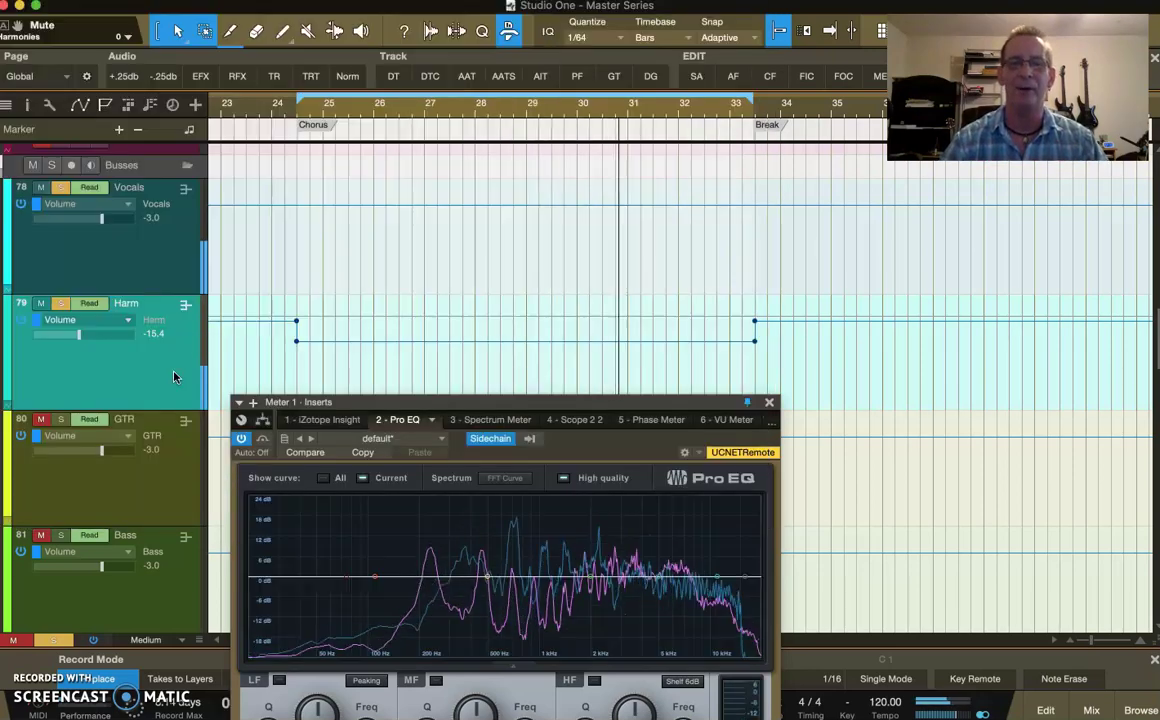
click(183, 375)
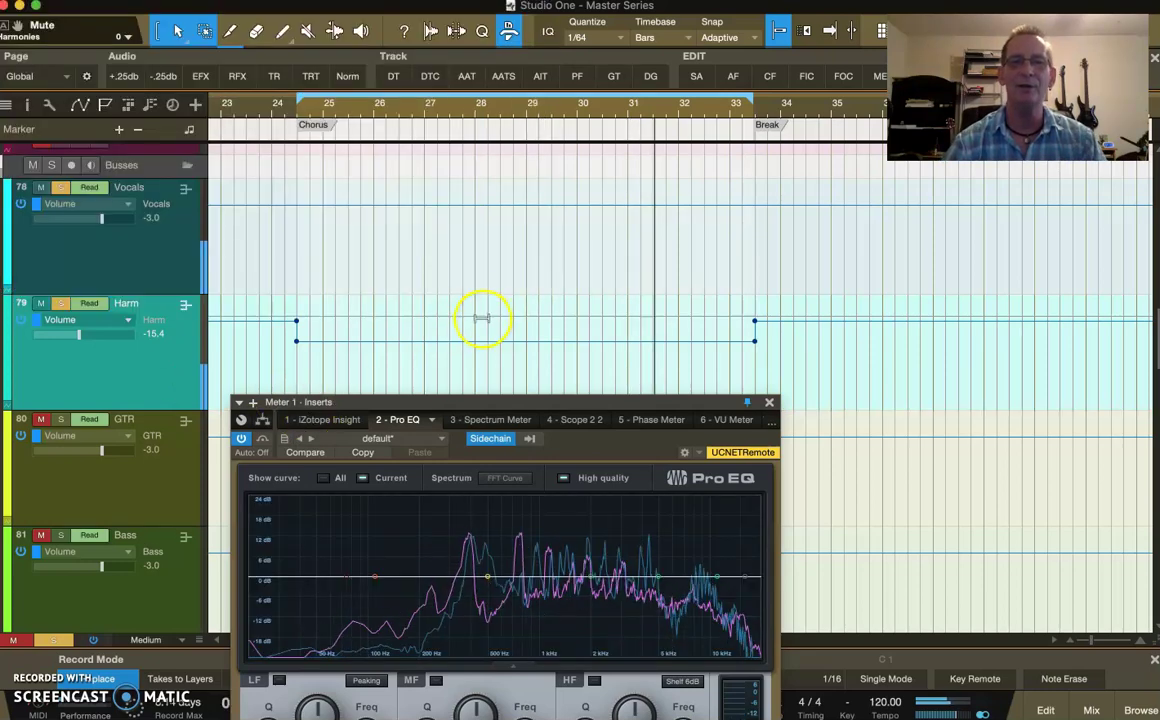
drag(481, 320, 480, 322)
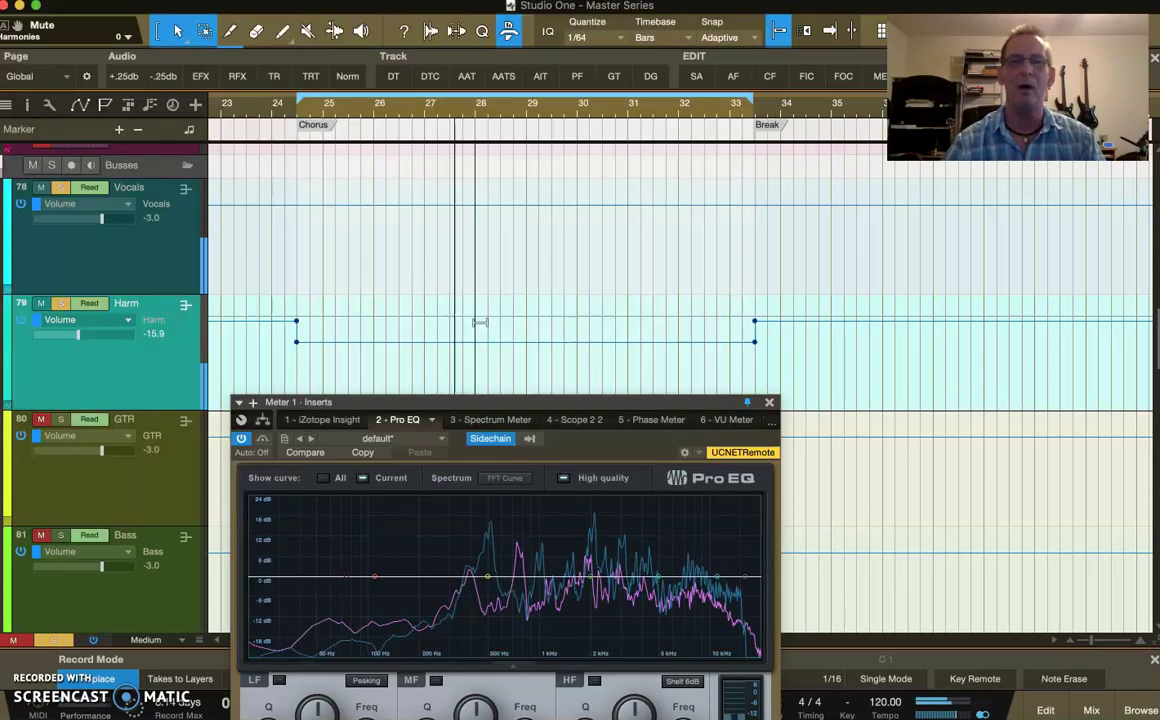
Stop playback at bar 27, try boosting the Vocals bus volume to -1.0 dB up to bar 27.2, and remove the added points
click(425, 108)
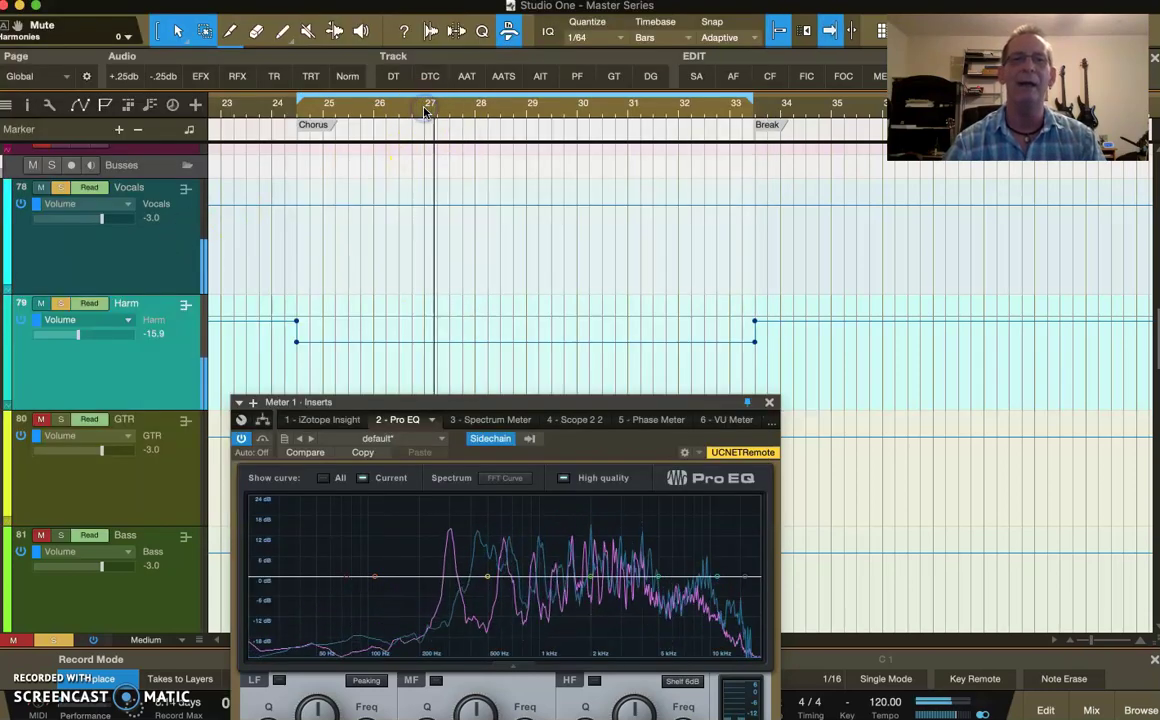
key(space)
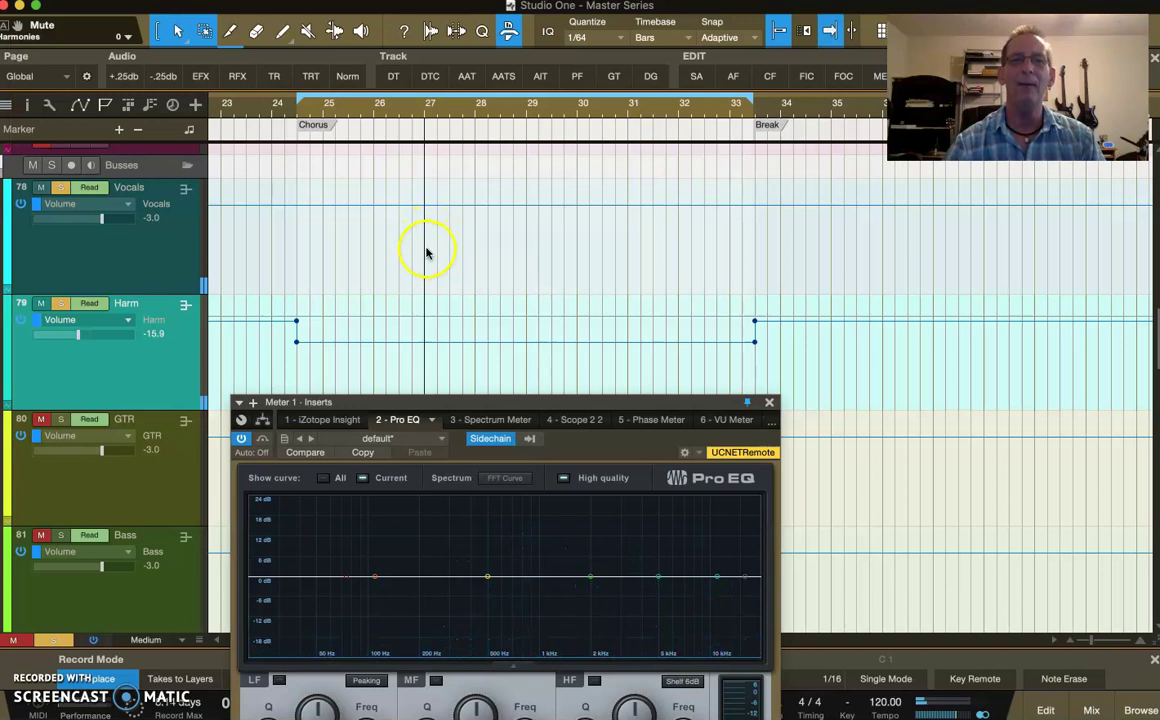
click(185, 248)
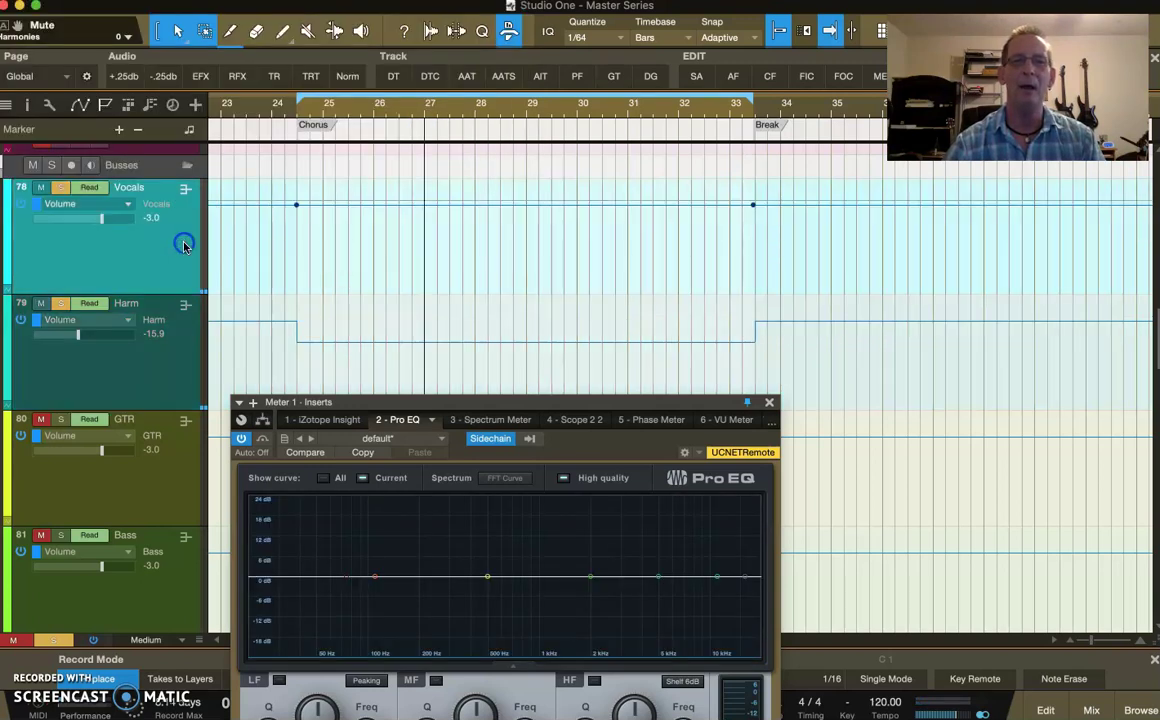
click(422, 206)
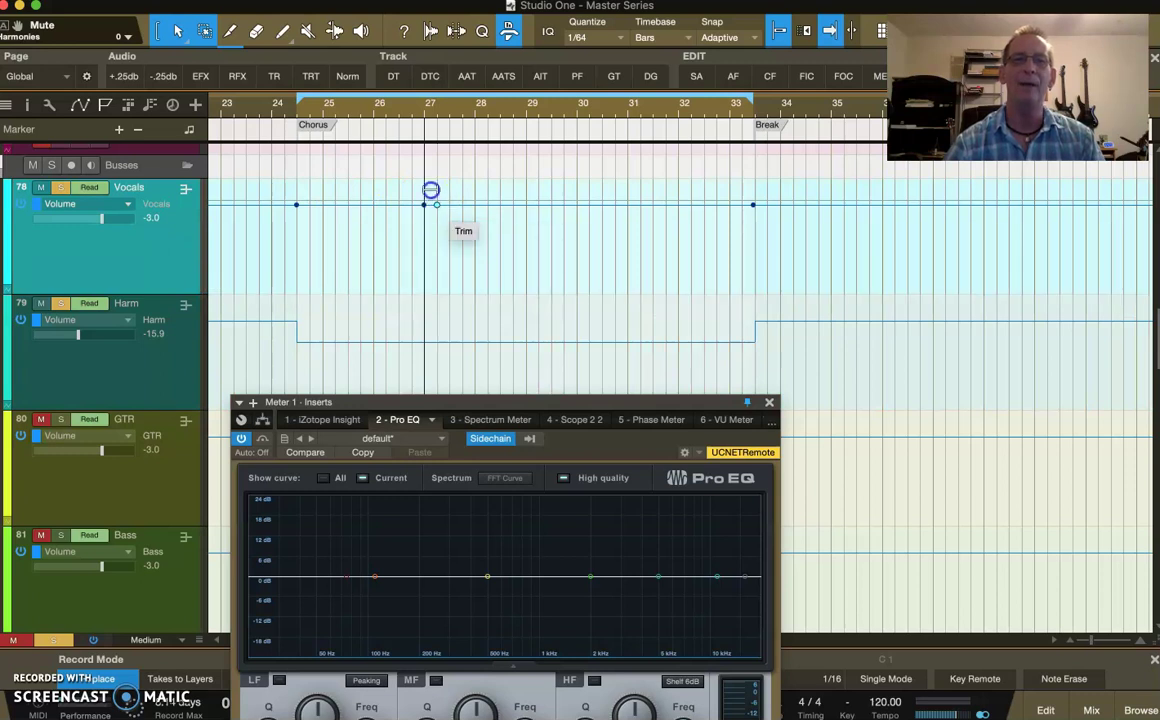
drag(430, 190, 430, 184)
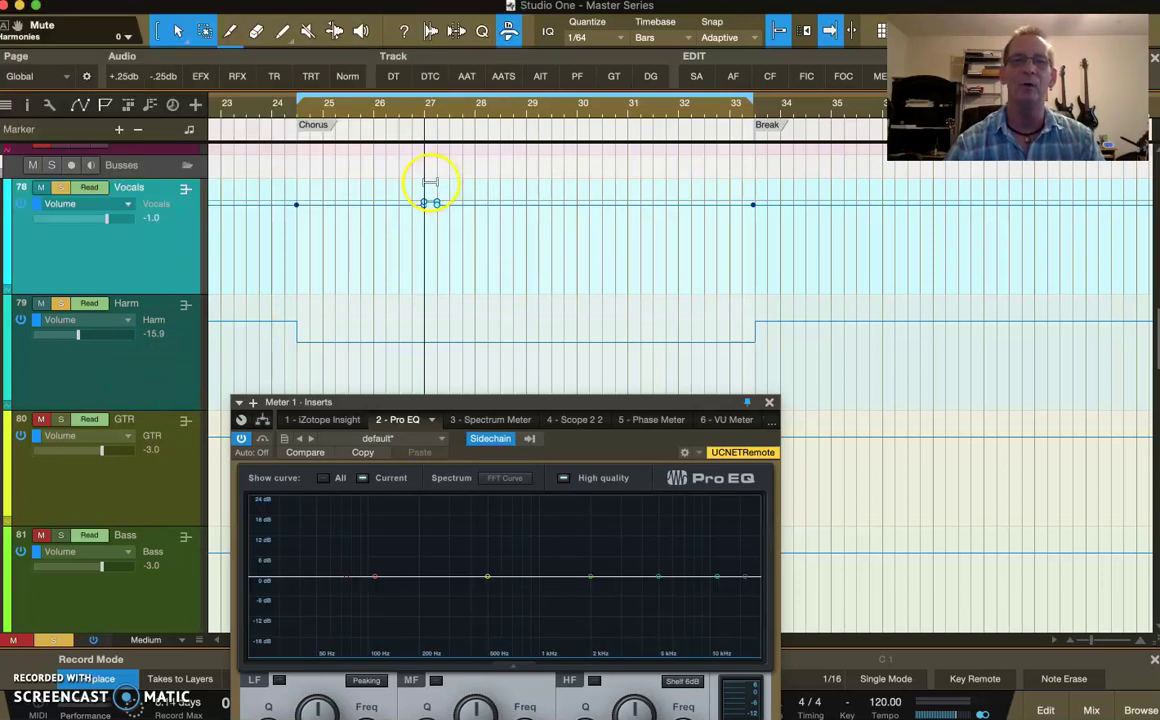
mouse_move(427, 213)
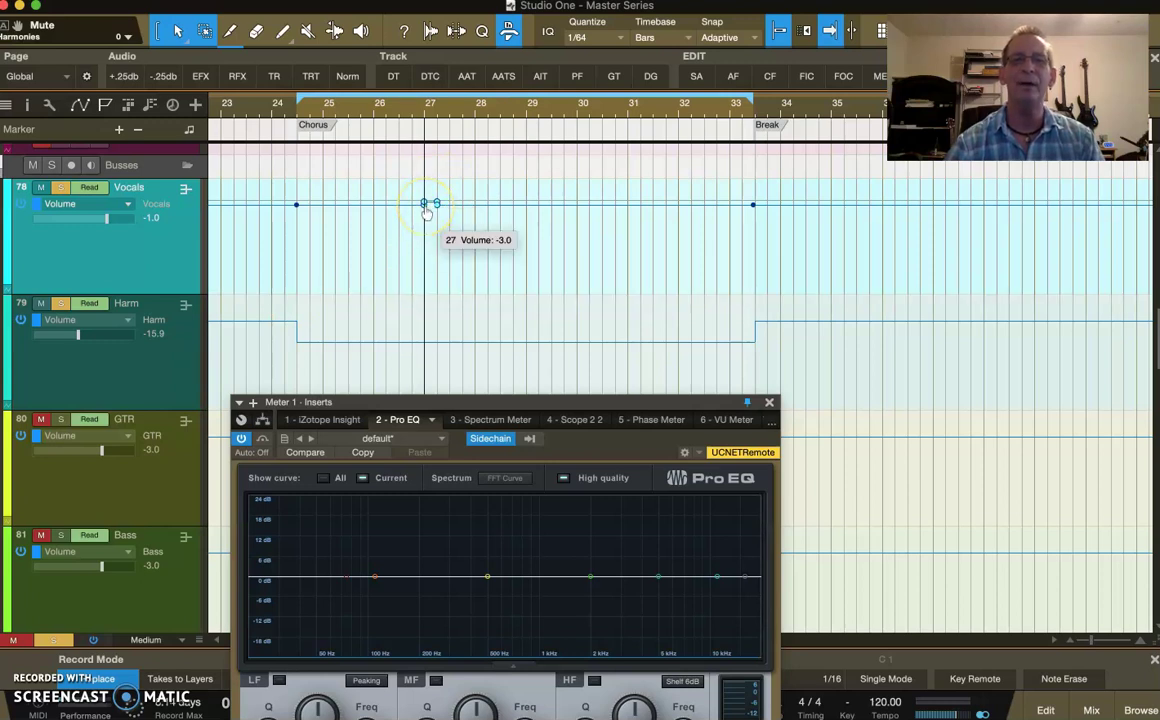
click(425, 207)
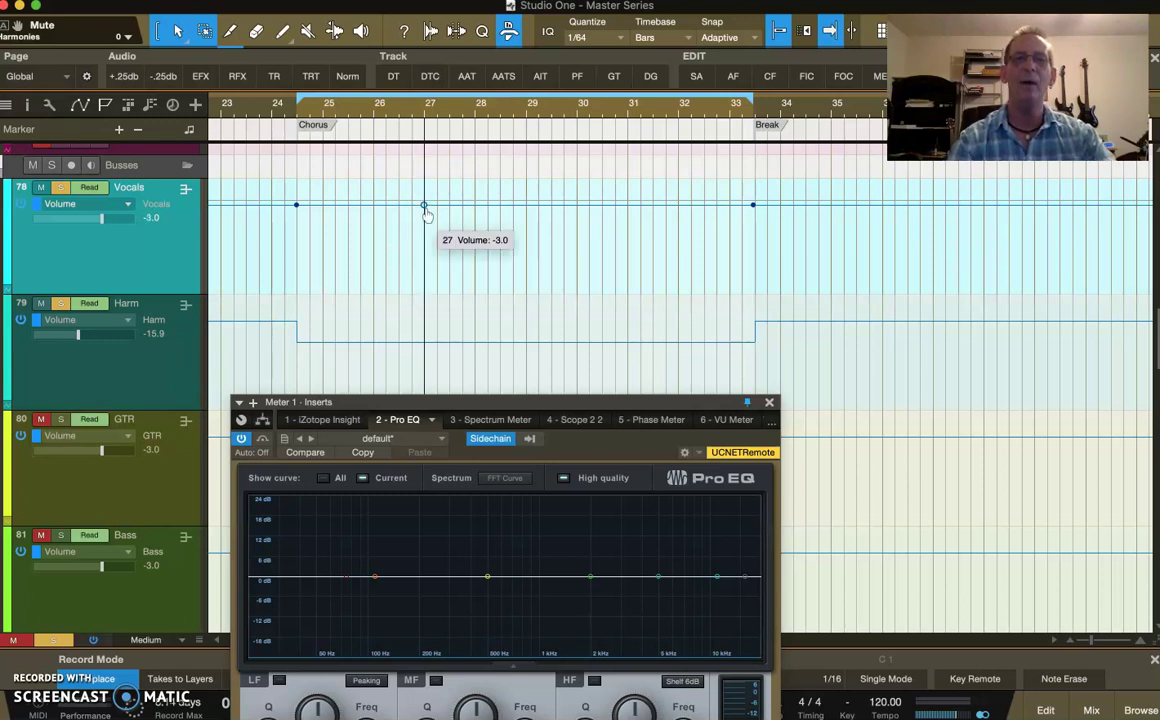
double_click(425, 208)
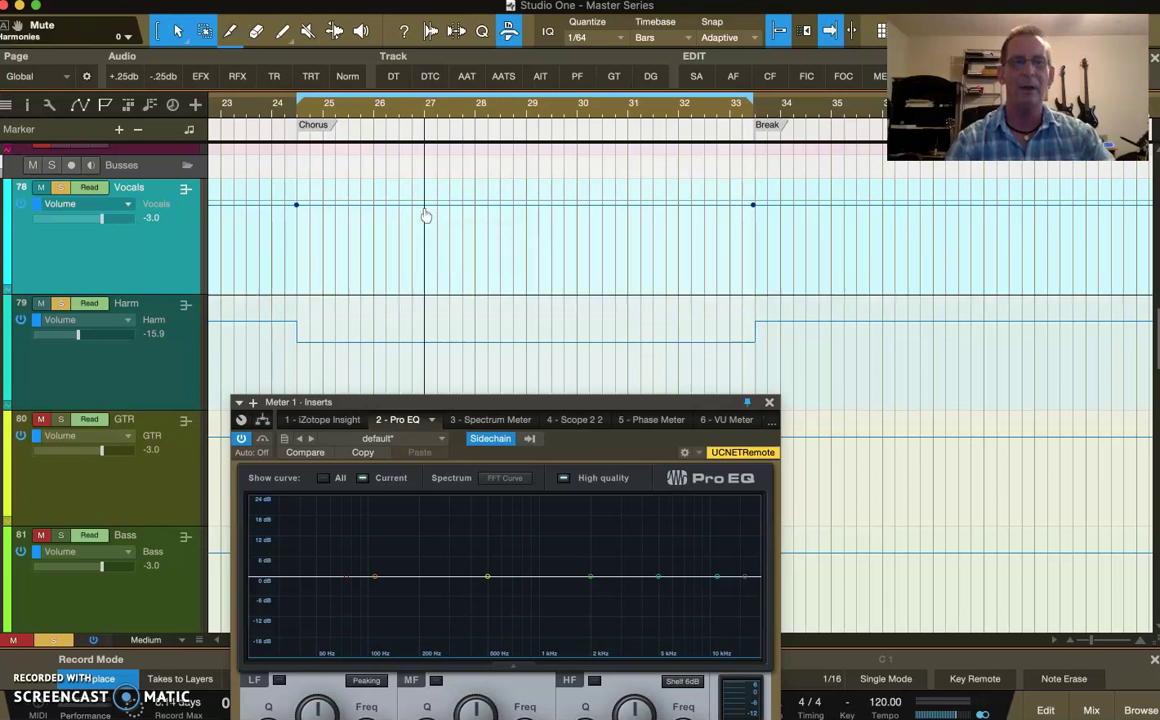
Try to draw a 0 dB volume step on the Vocals bus from bar 27 to 27.2 with the Paint tool, and return to the Arrow tool
click(284, 33)
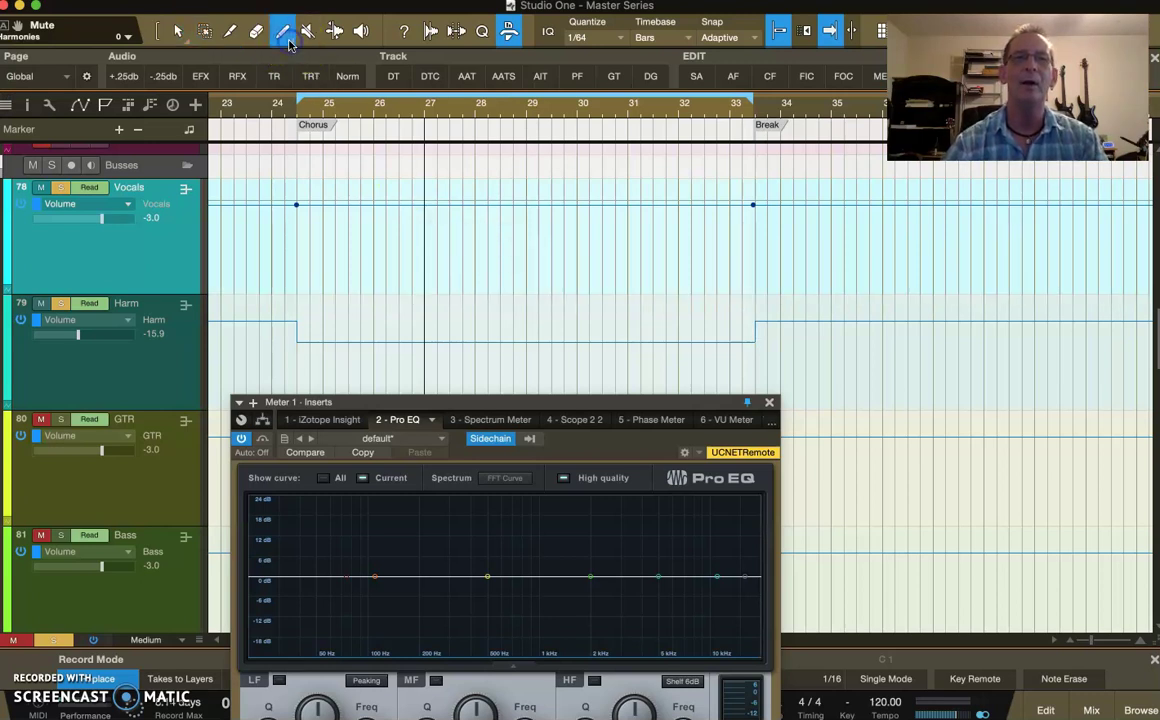
click(311, 62)
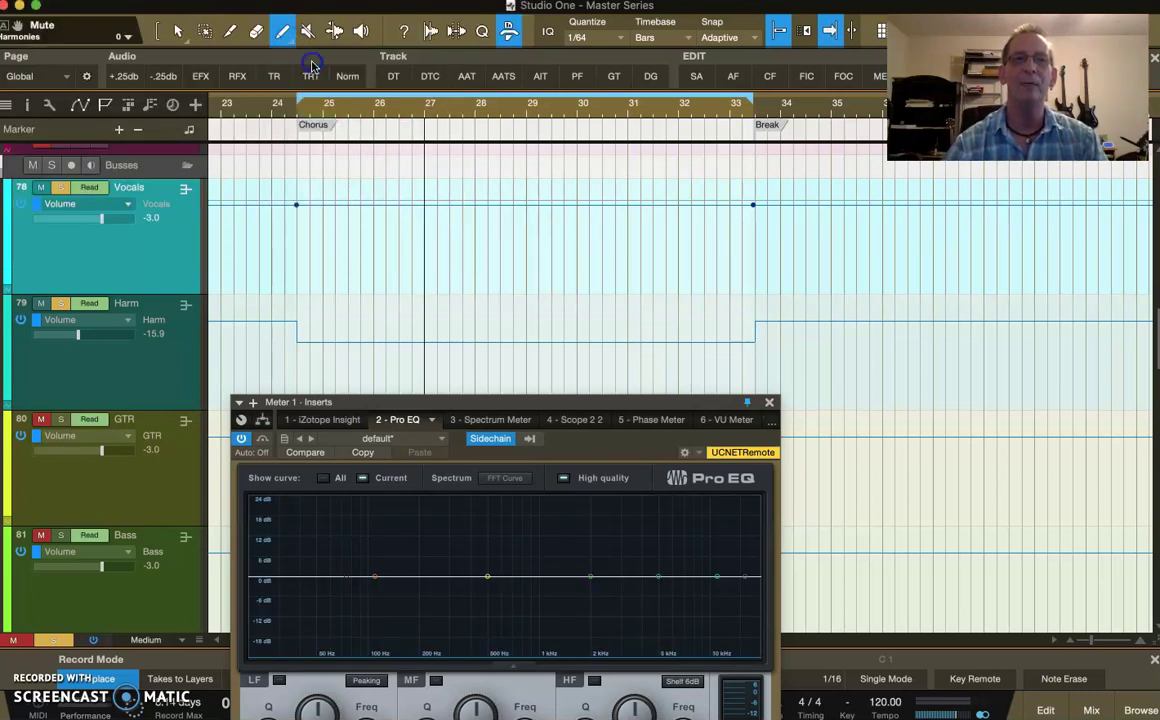
click(424, 204)
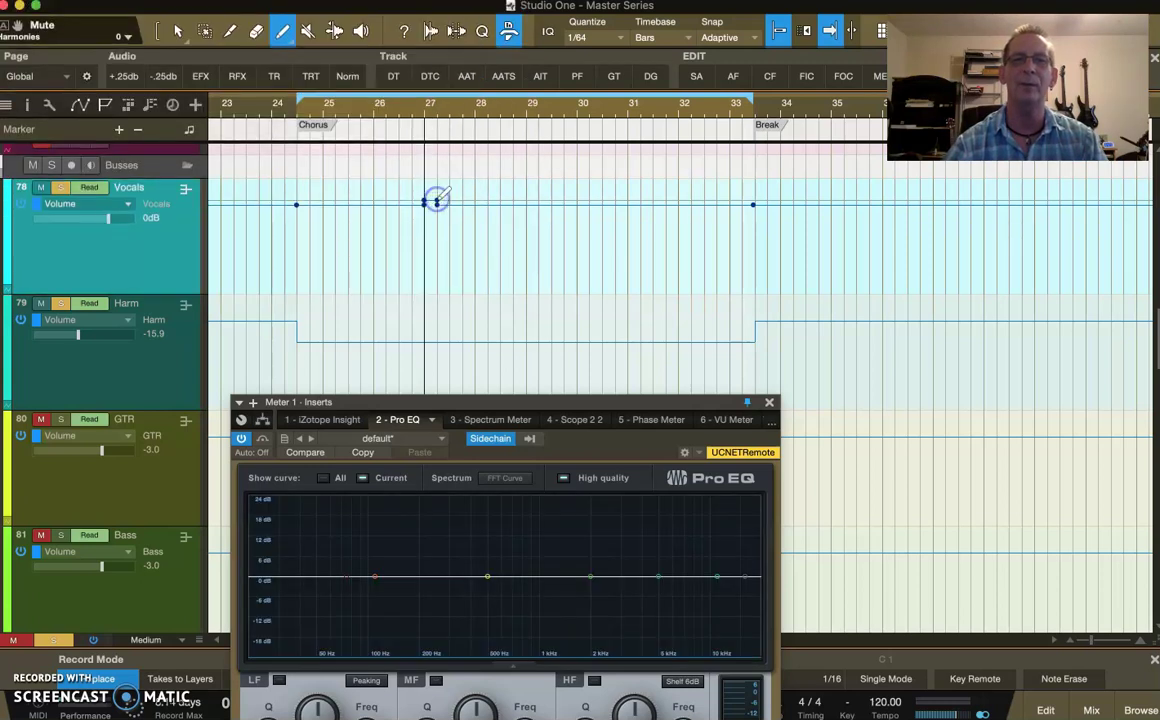
click(437, 200)
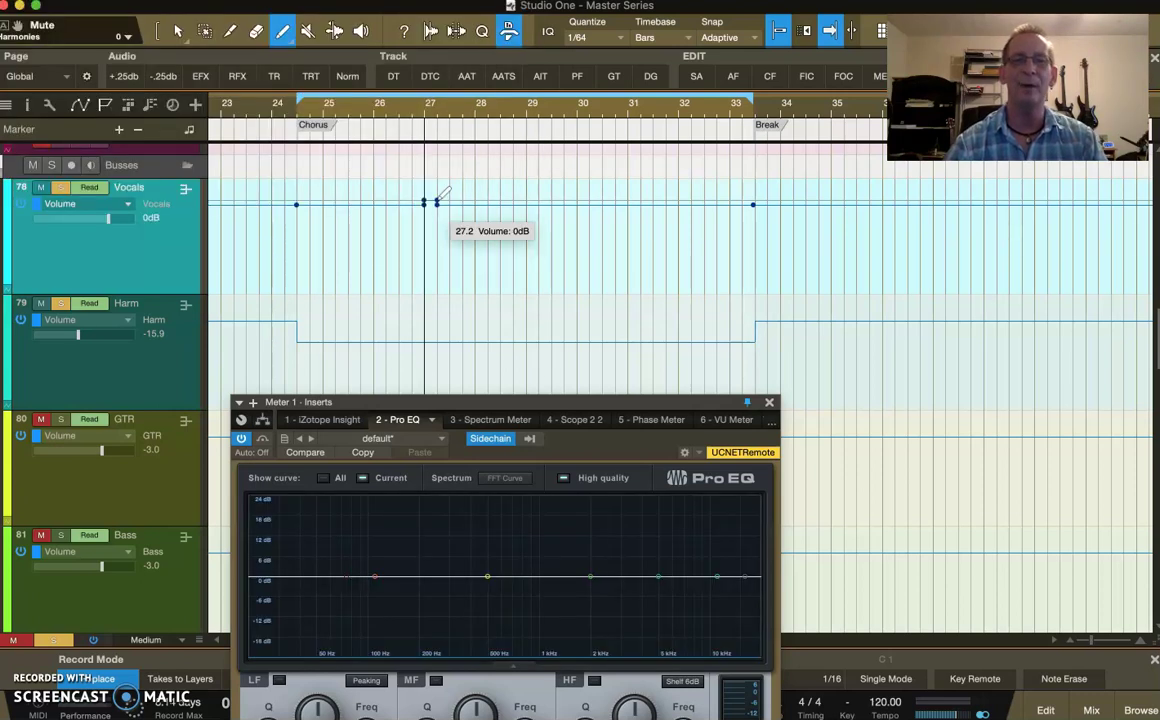
drag(427, 104, 448, 173)
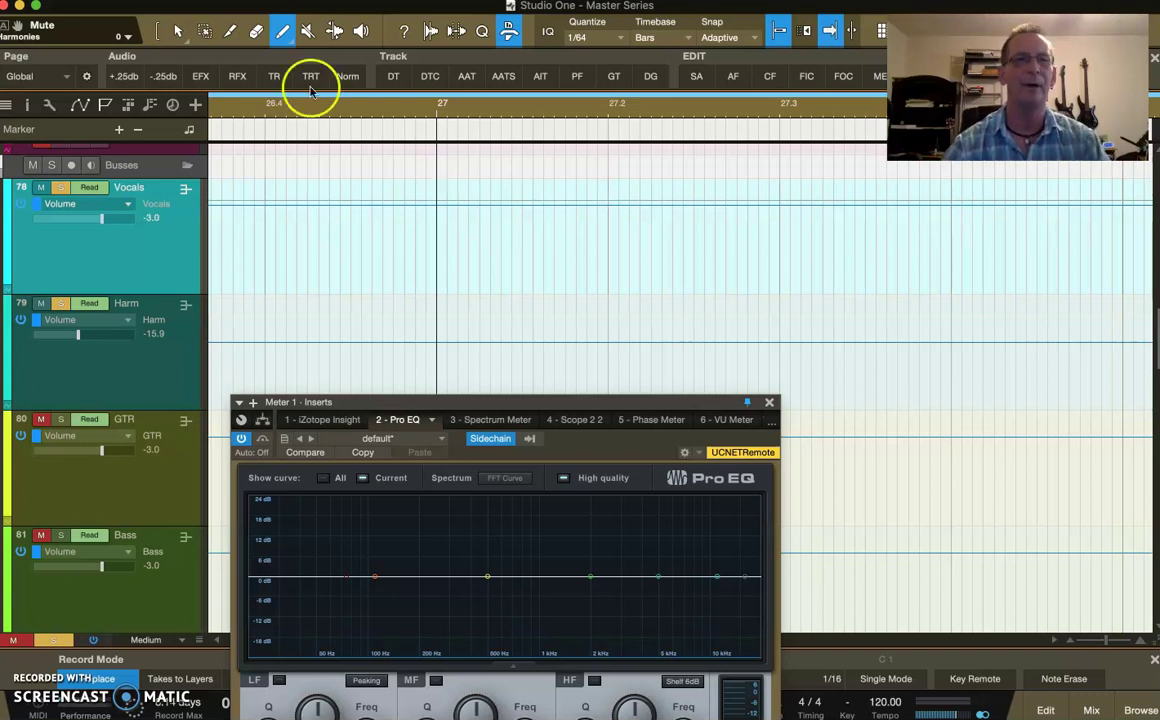
click(290, 44)
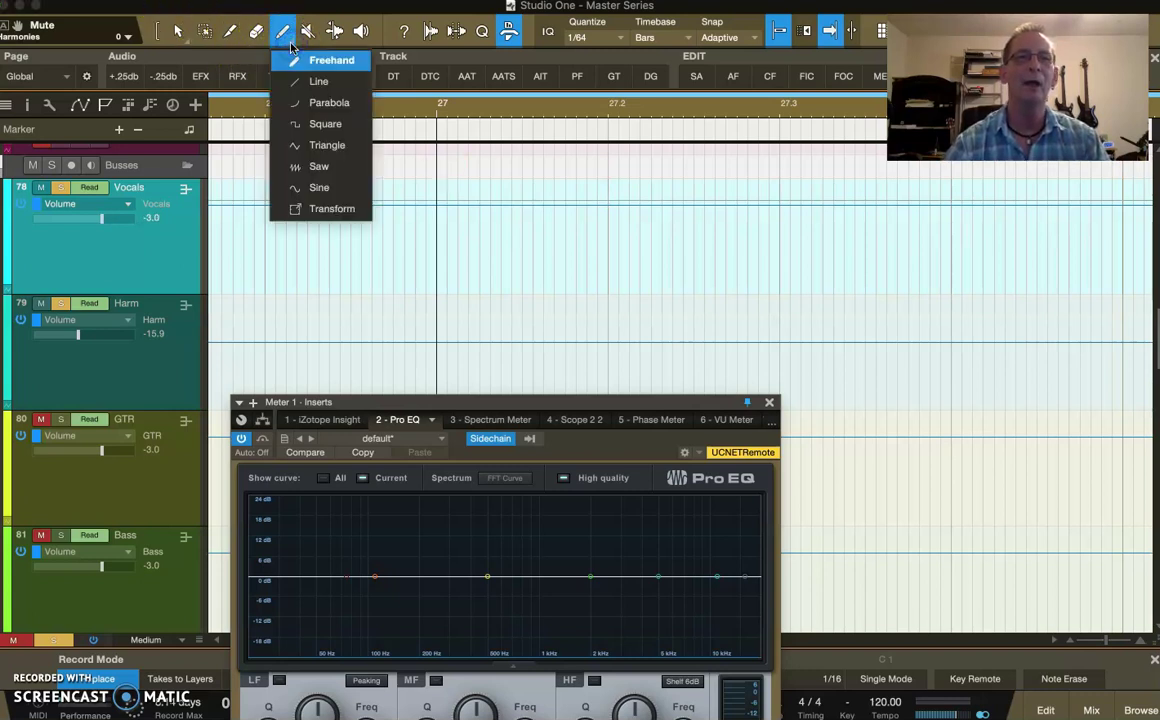
click(318, 62)
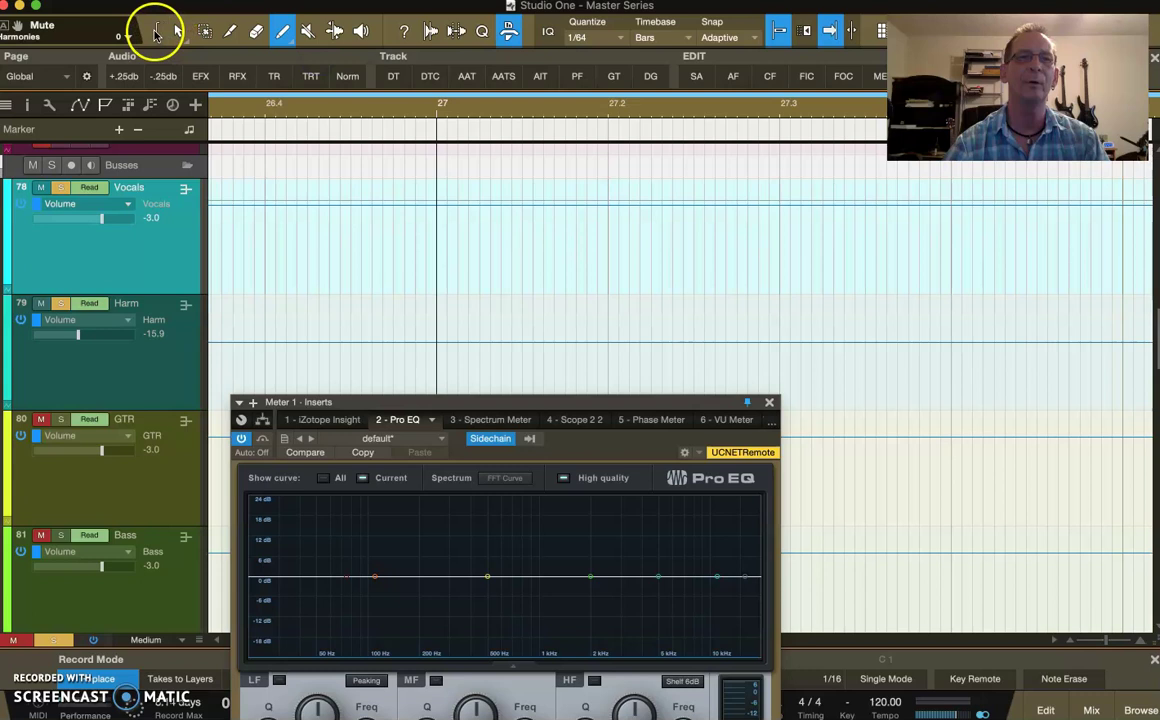
click(156, 33)
mouse_move(462, 112)
mouse_down()
mouse_move(508, 62)
mouse_move(490, 40)
mouse_move(410, 45)
mouse_up()
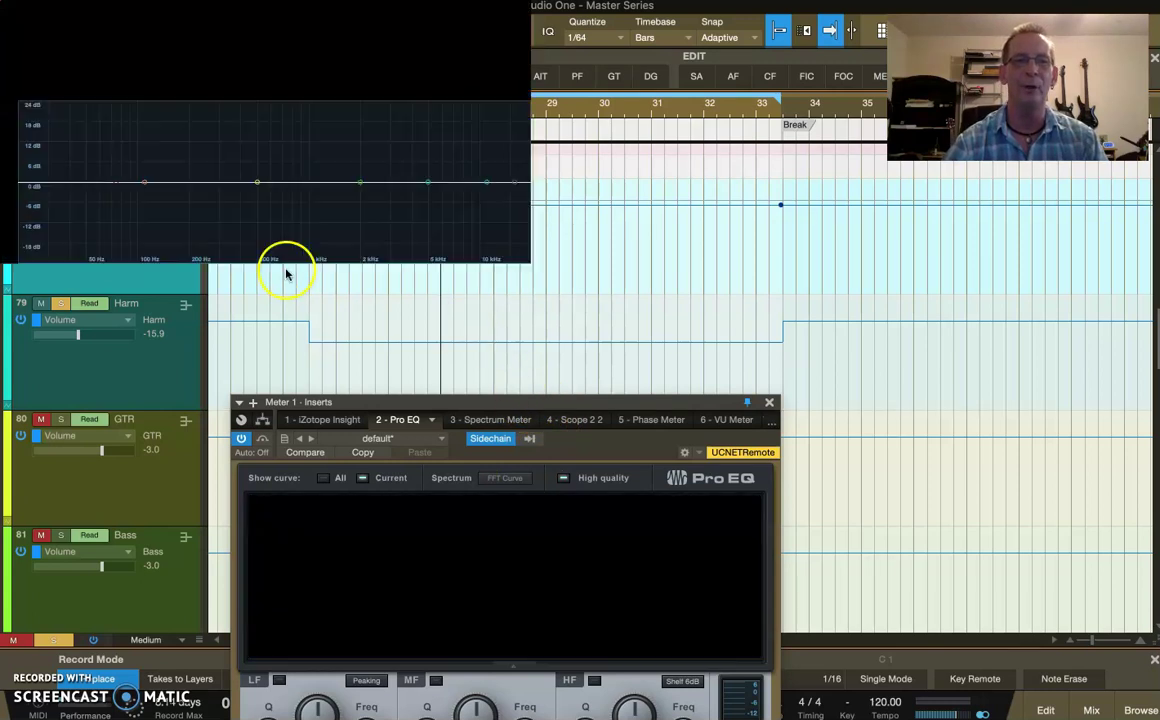
Play the chorus, raise the Harm bus volume automation across it to about -12.9 dB, and stop playback
key(space)
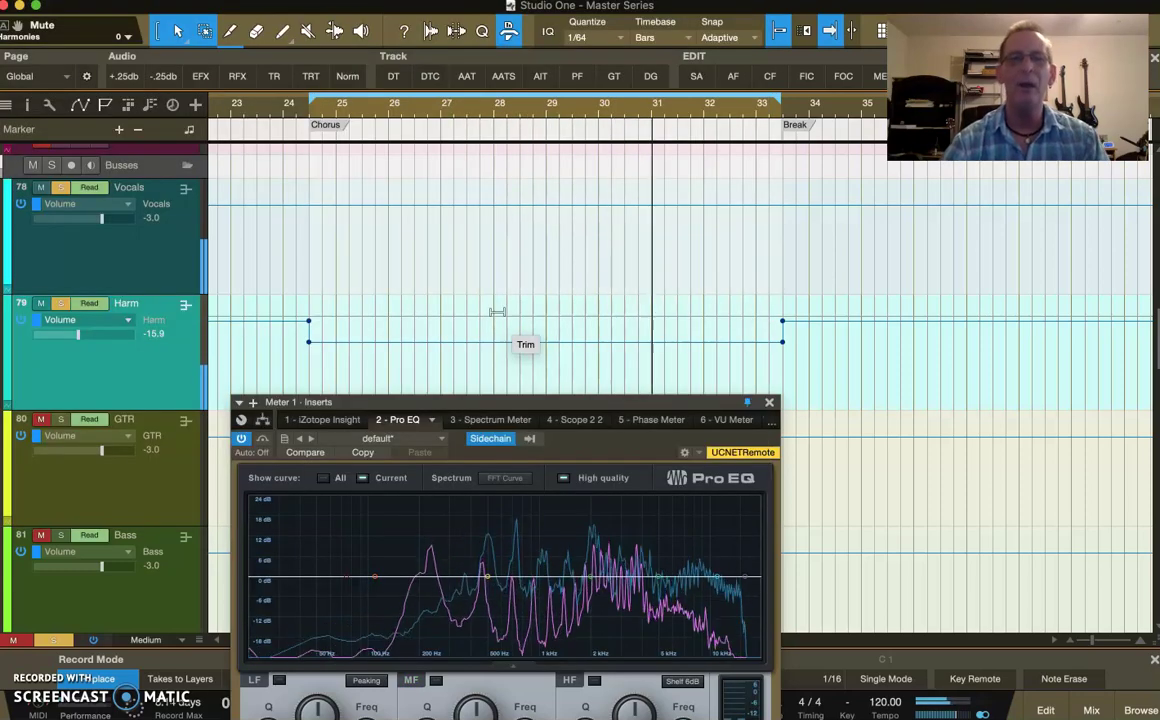
drag(493, 317, 494, 315)
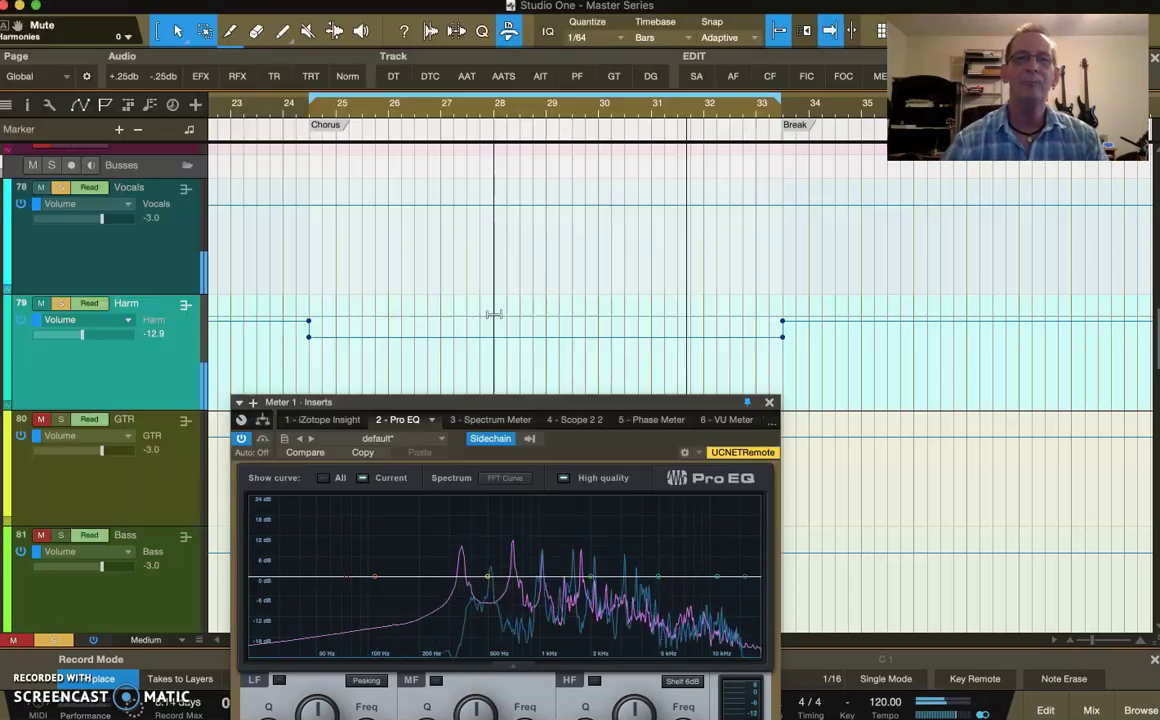
click(394, 77)
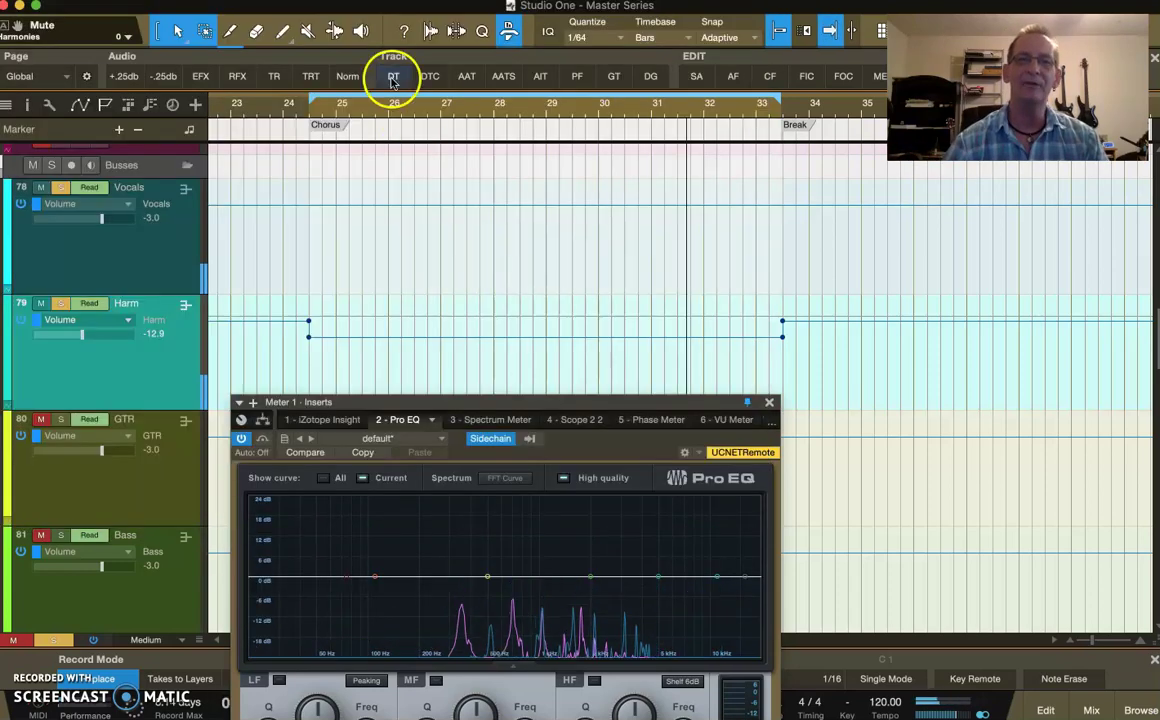
Add two volume points on the Harm bus around bar 26 and try trimming the section between them
click(390, 110)
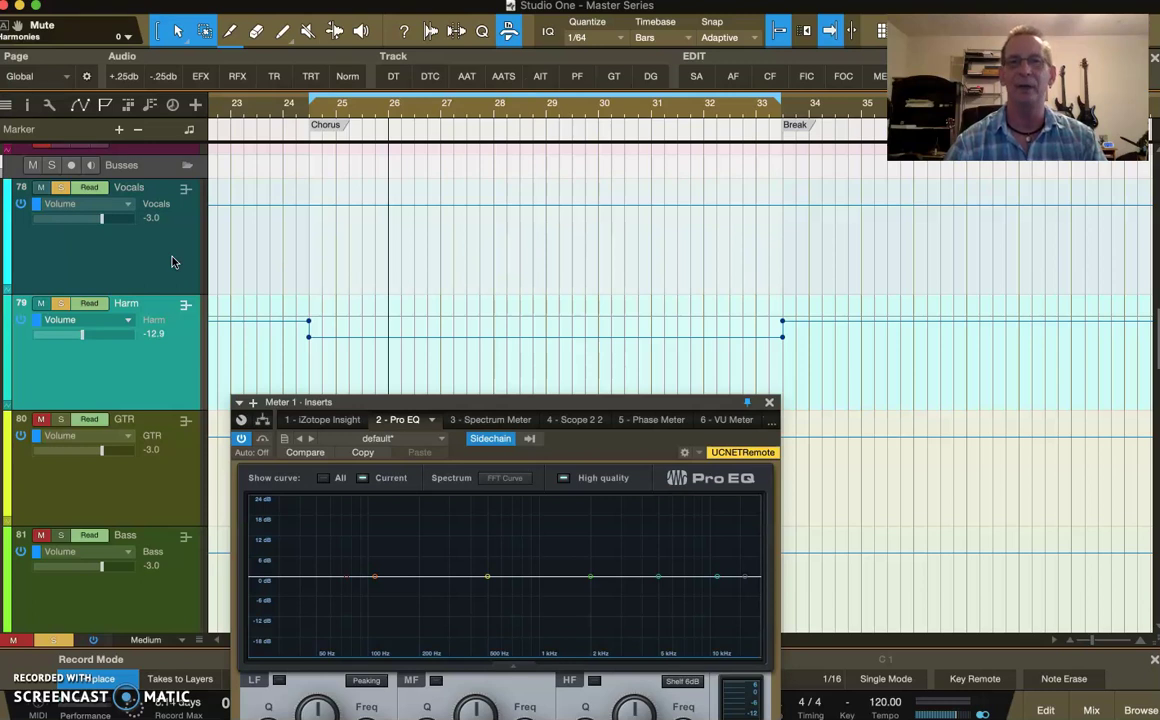
click(374, 337)
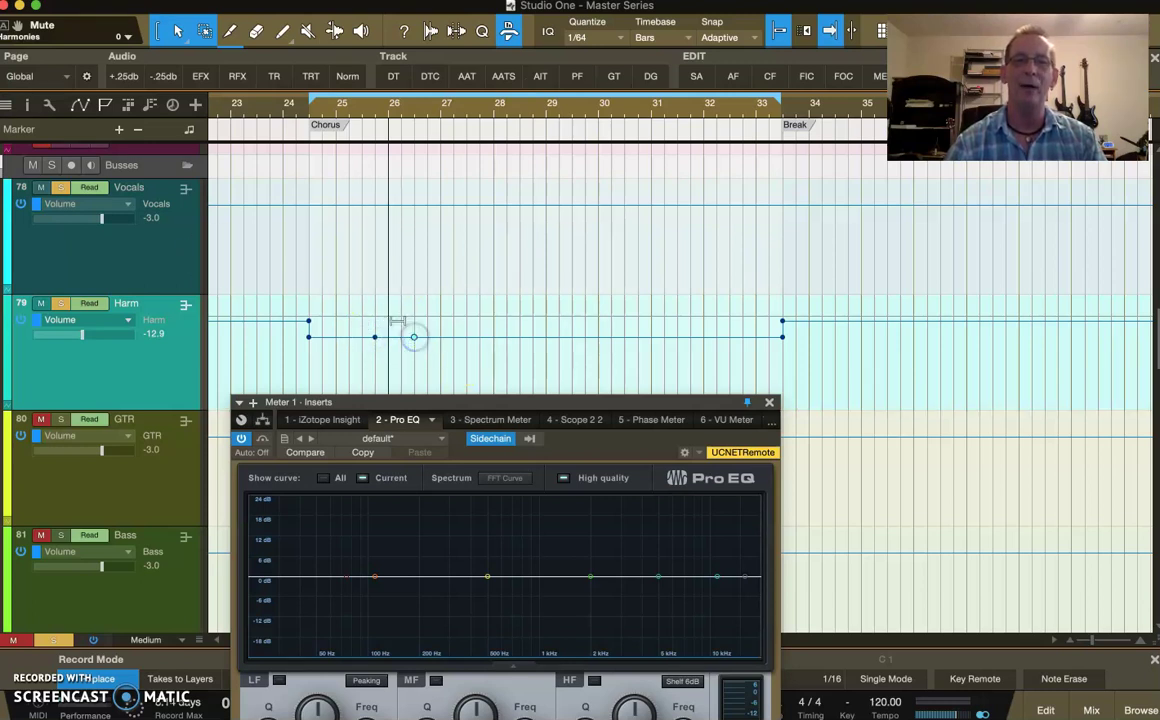
drag(399, 320, 398, 322)
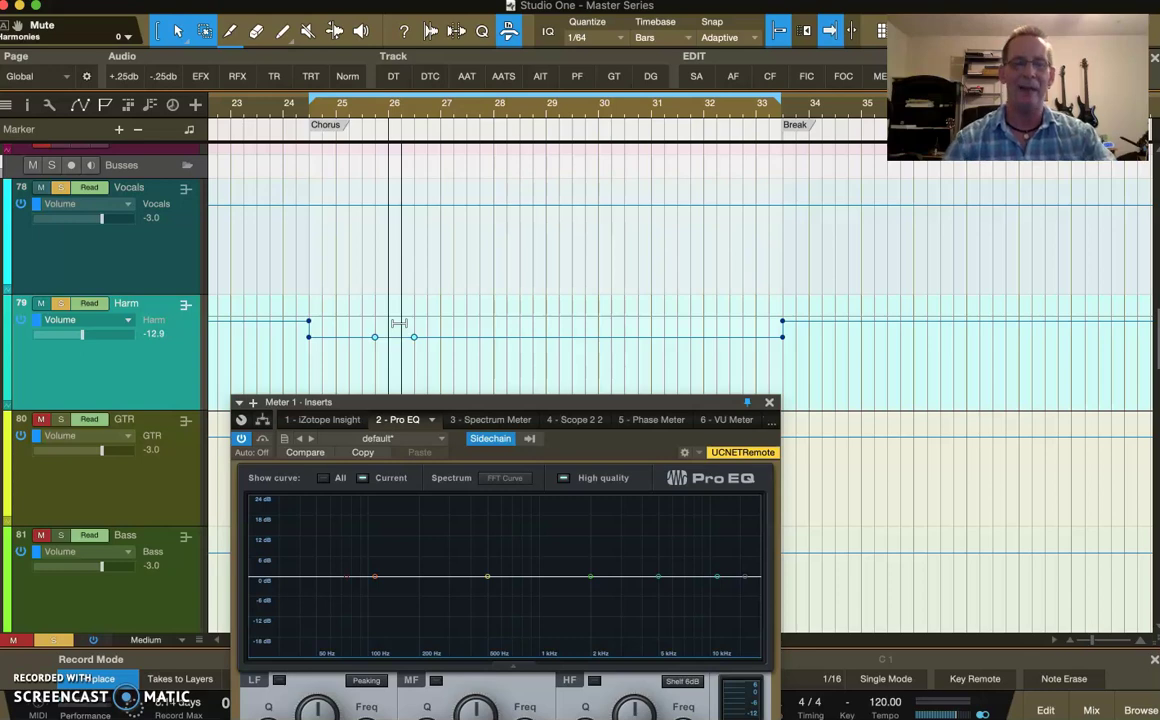
Remove the two added volume points around bar 26 from the Harm bus automation
key(z)
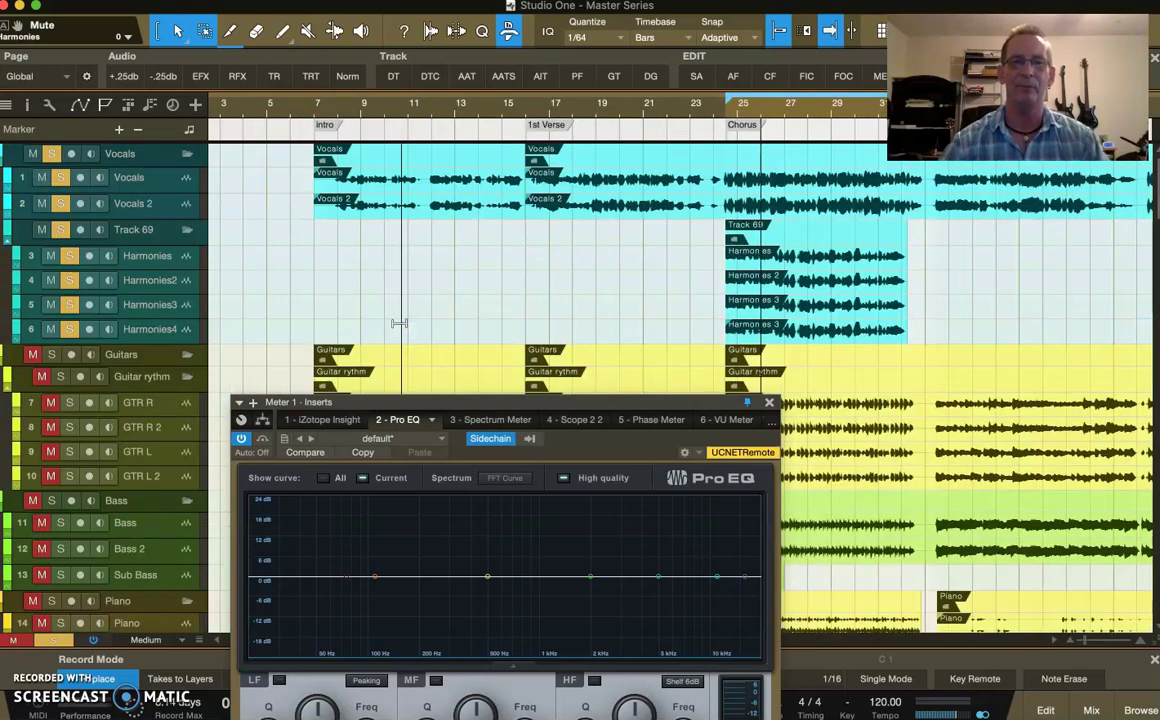
scroll(155, 471, down, 15)
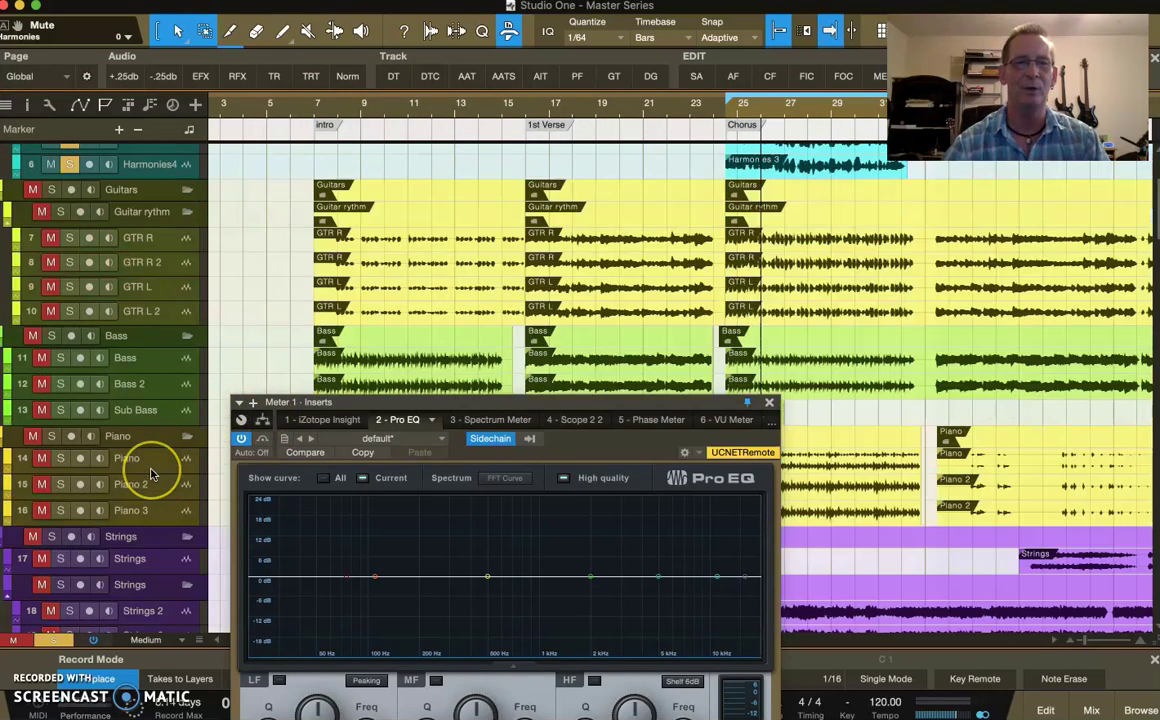
scroll(152, 474, up, 3)
scroll(152, 474, up, 1)
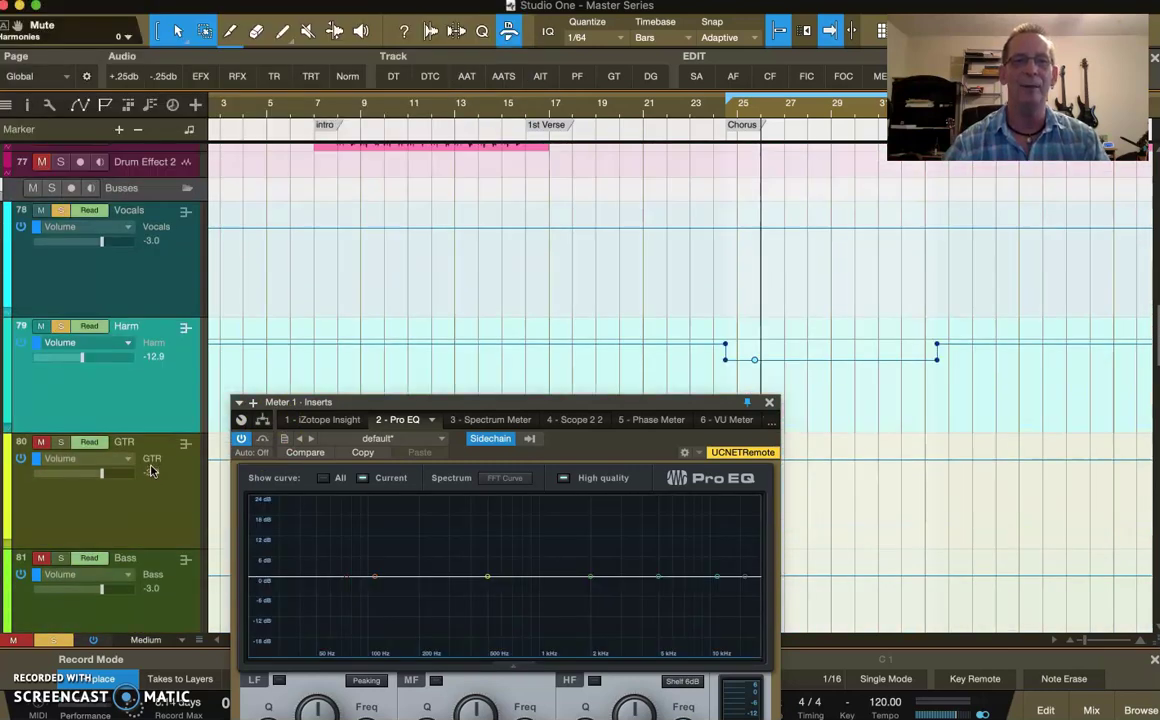
scroll(666, 281, right, 6)
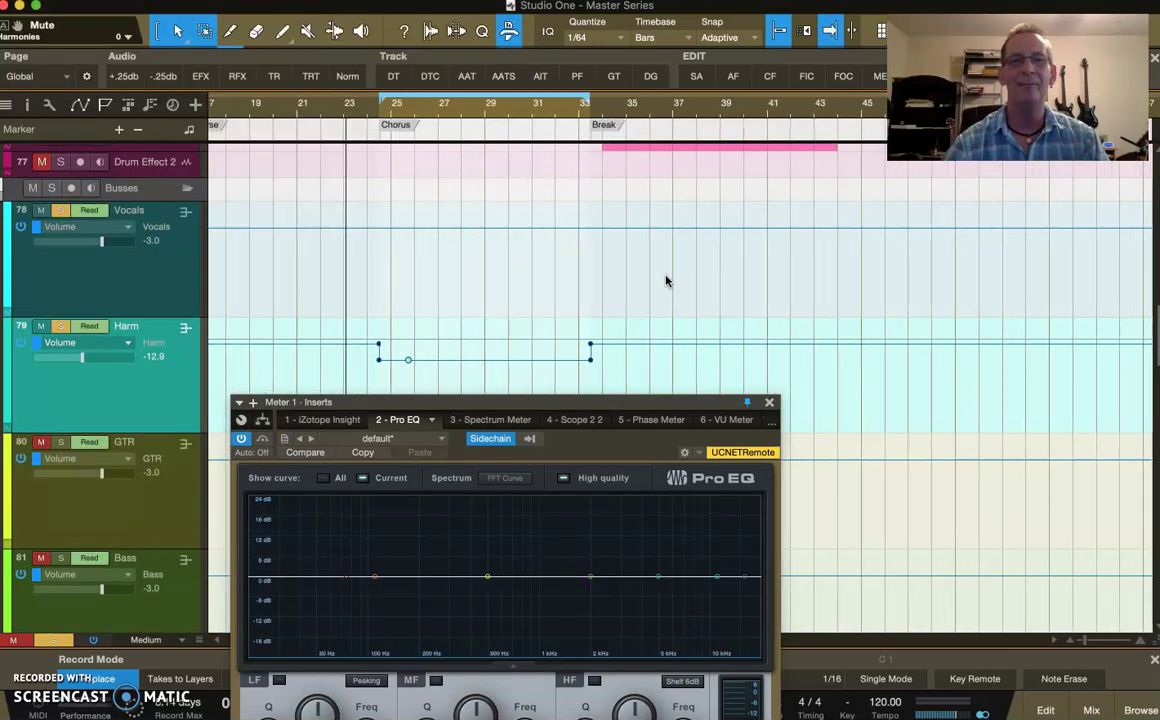
click(167, 258)
drag(455, 108, 427, 119)
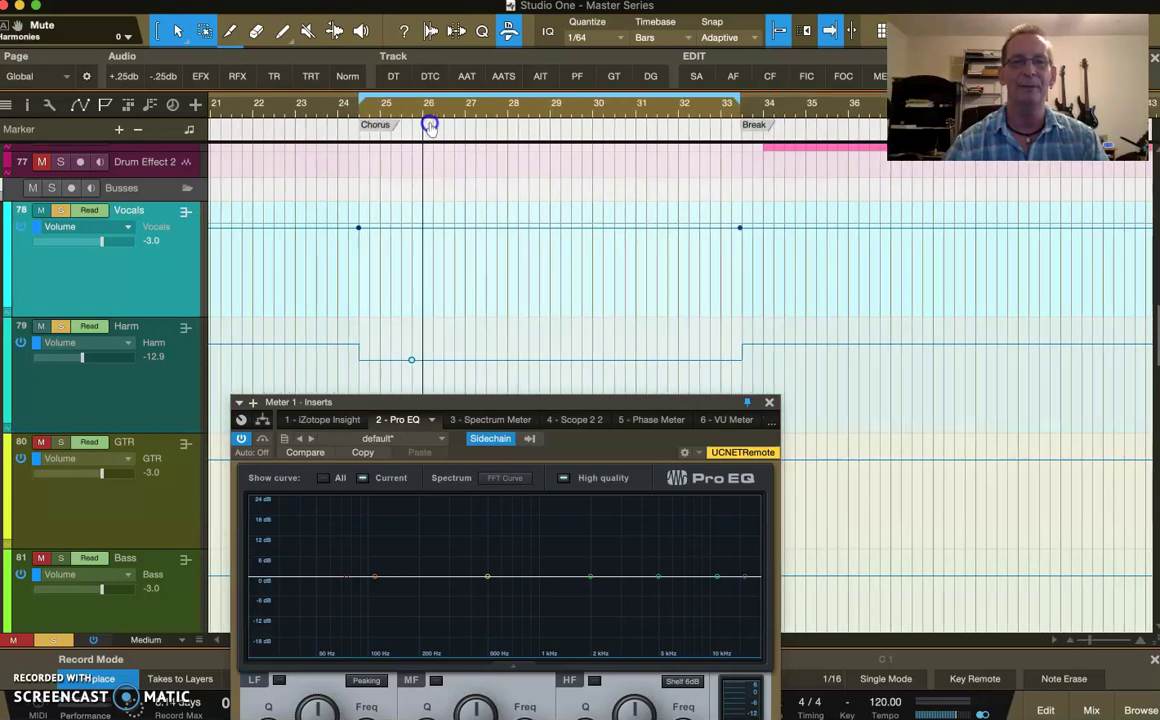
click(411, 362)
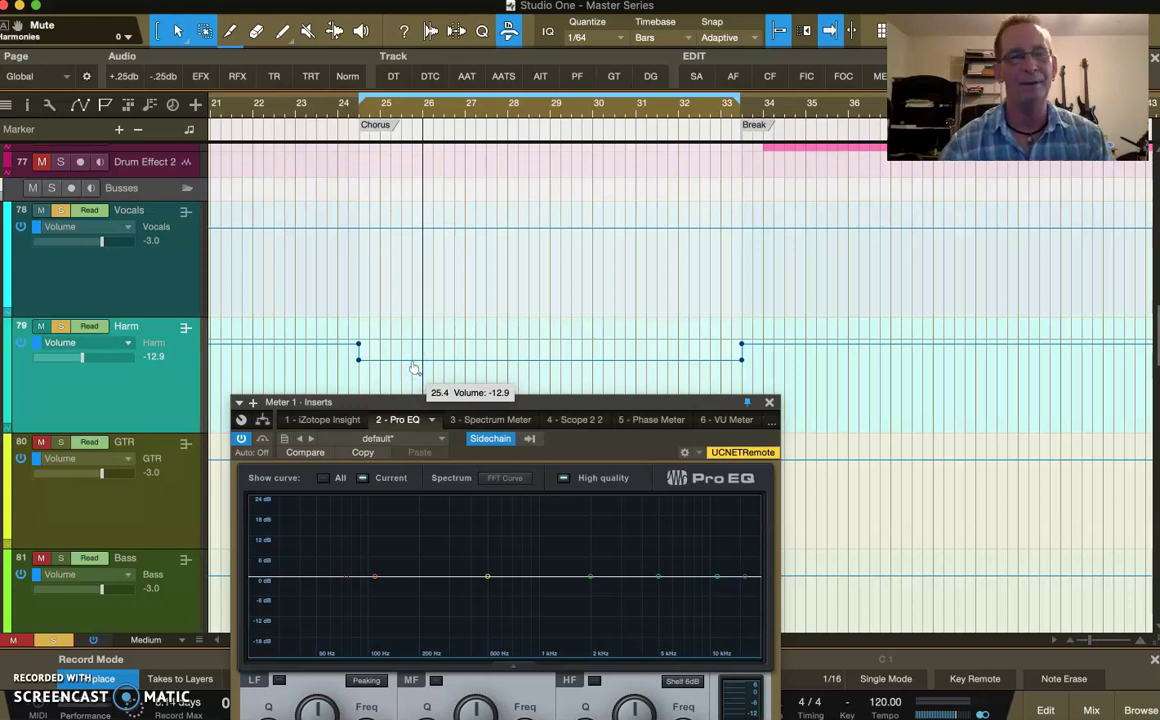
Play the chorus from bar 26 to compare the vocal and harmony spectra in the Meter 1 Pro EQ, and stop playback
click(172, 393)
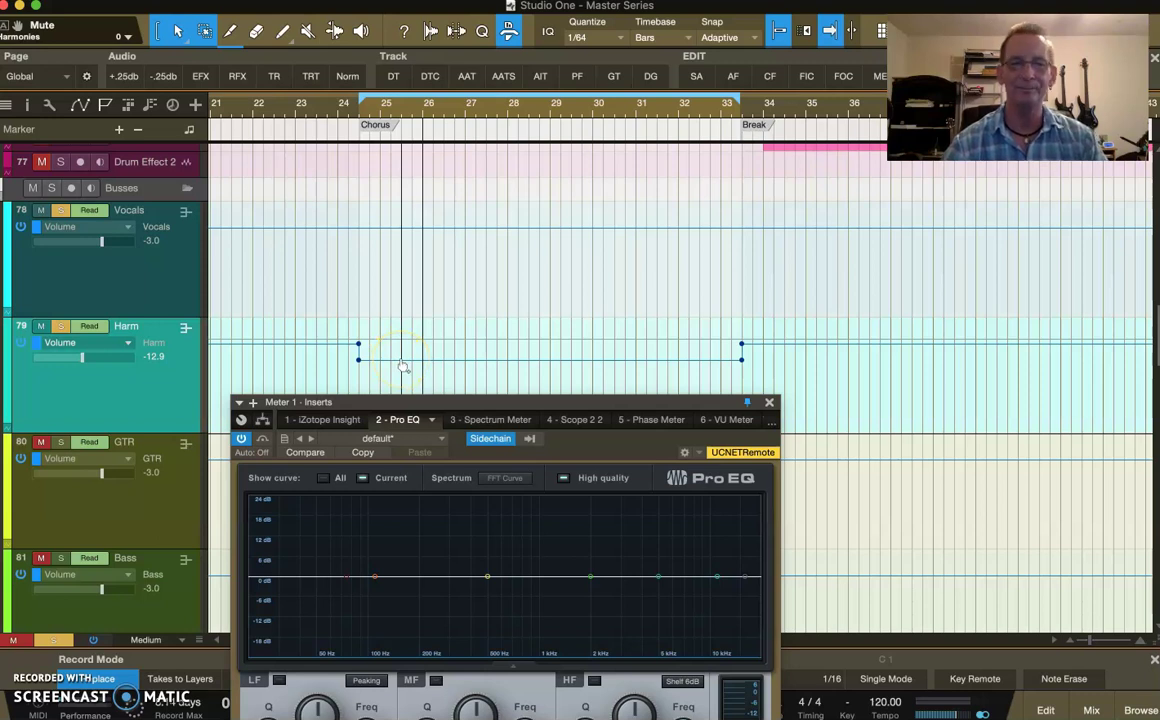
drag(456, 402, 515, 292)
key(space)
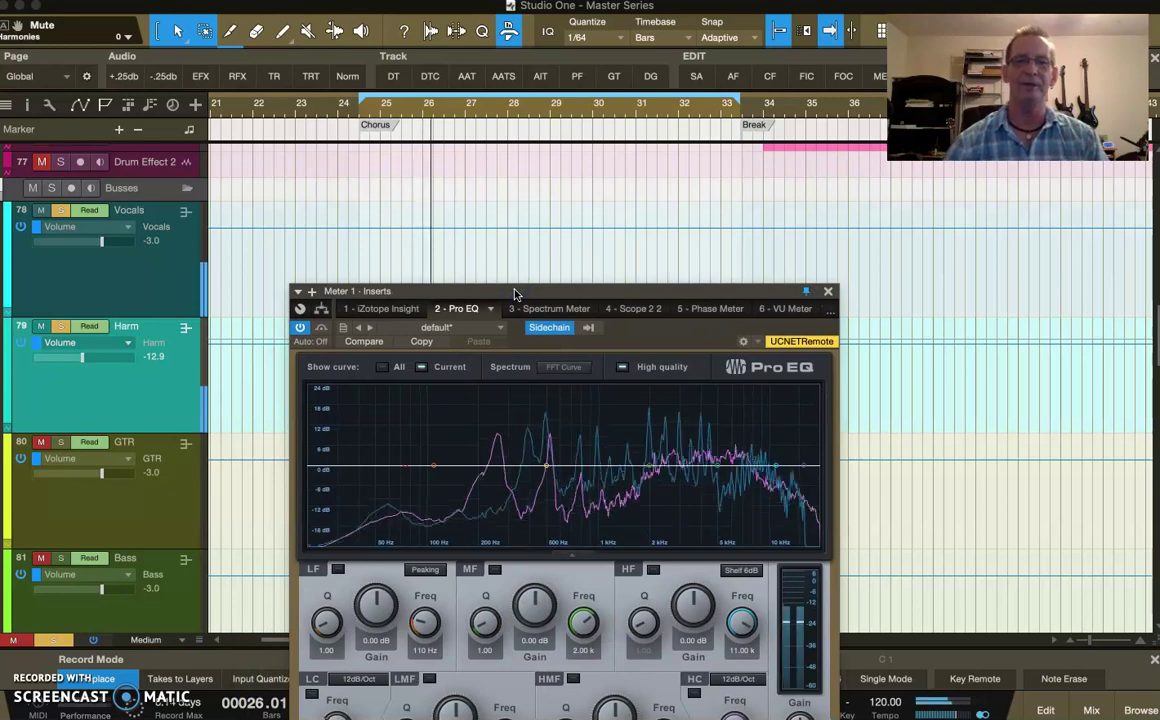
drag(515, 293, 497, 425)
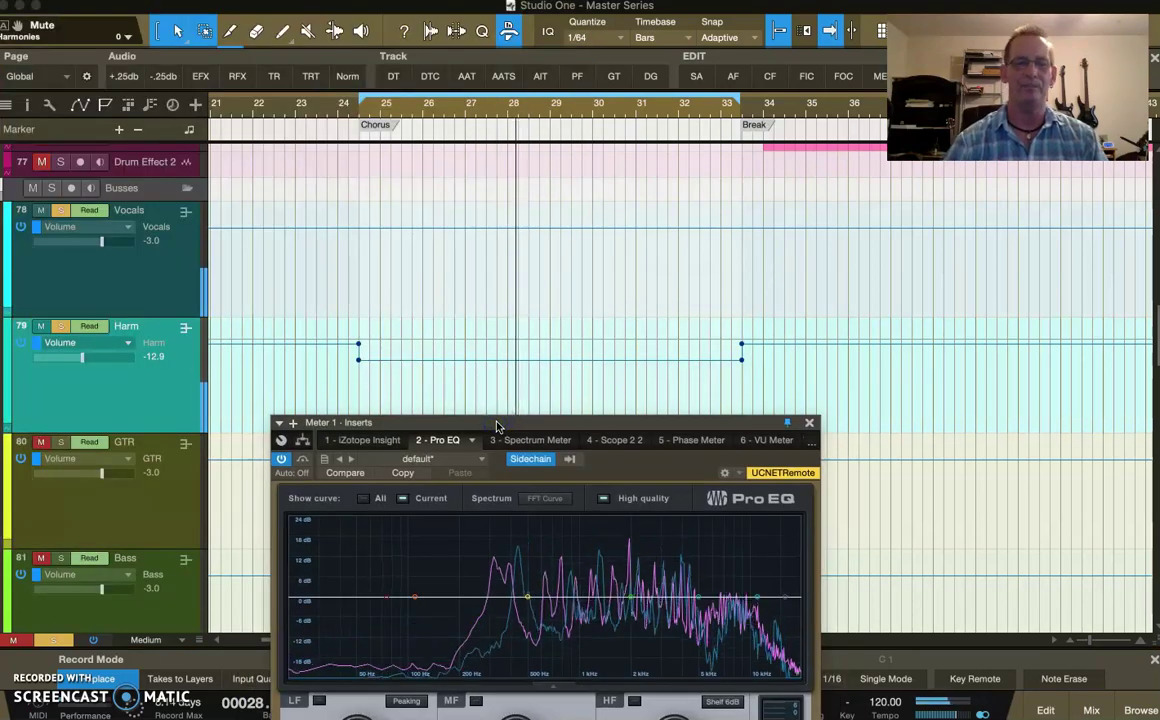
key(space)
Add volume points on the Harm bus at about bars 25.3 and 26 and slightly lower the section between them
click(397, 375)
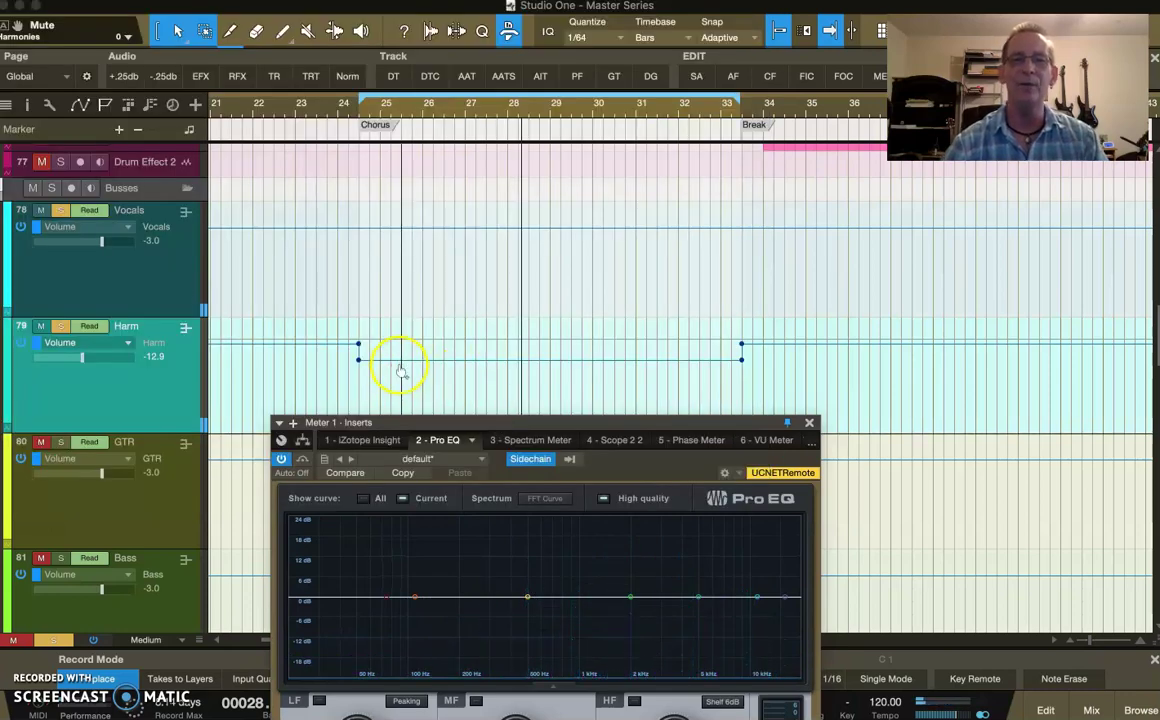
click(400, 360)
click(421, 360)
drag(419, 357, 414, 346)
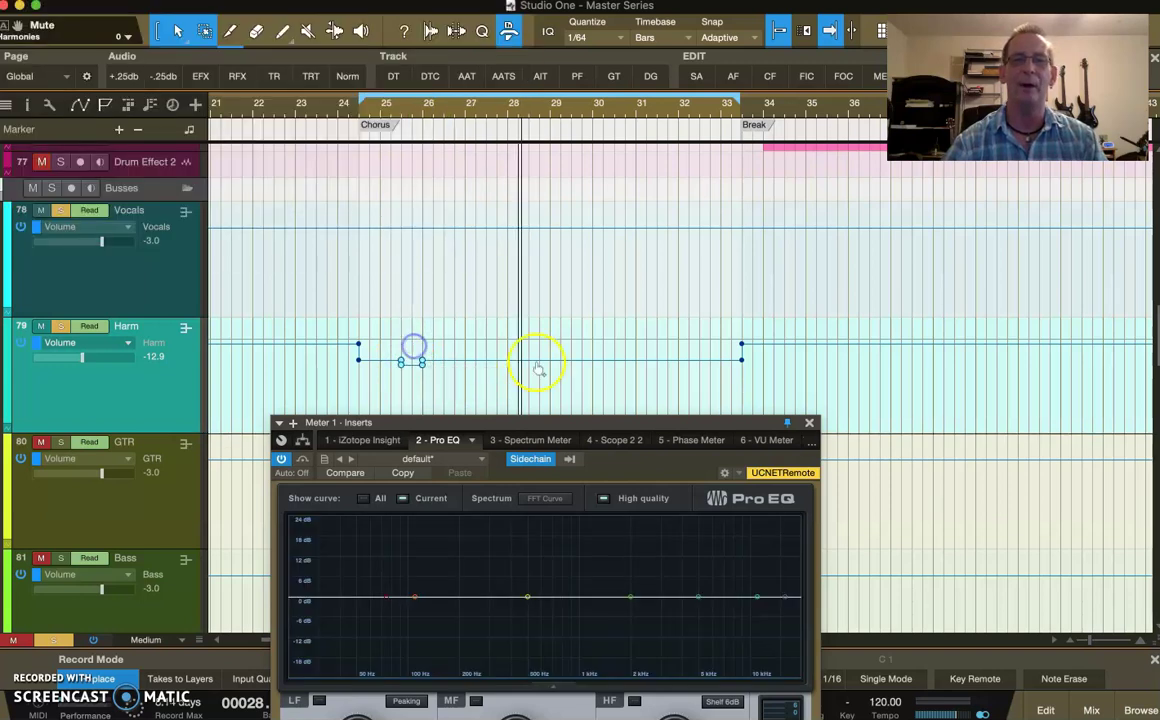
Add Harm bus volume points at about bars 30 and 30.4 and raise the section between them to -10.9 dB
click(594, 361)
click(625, 360)
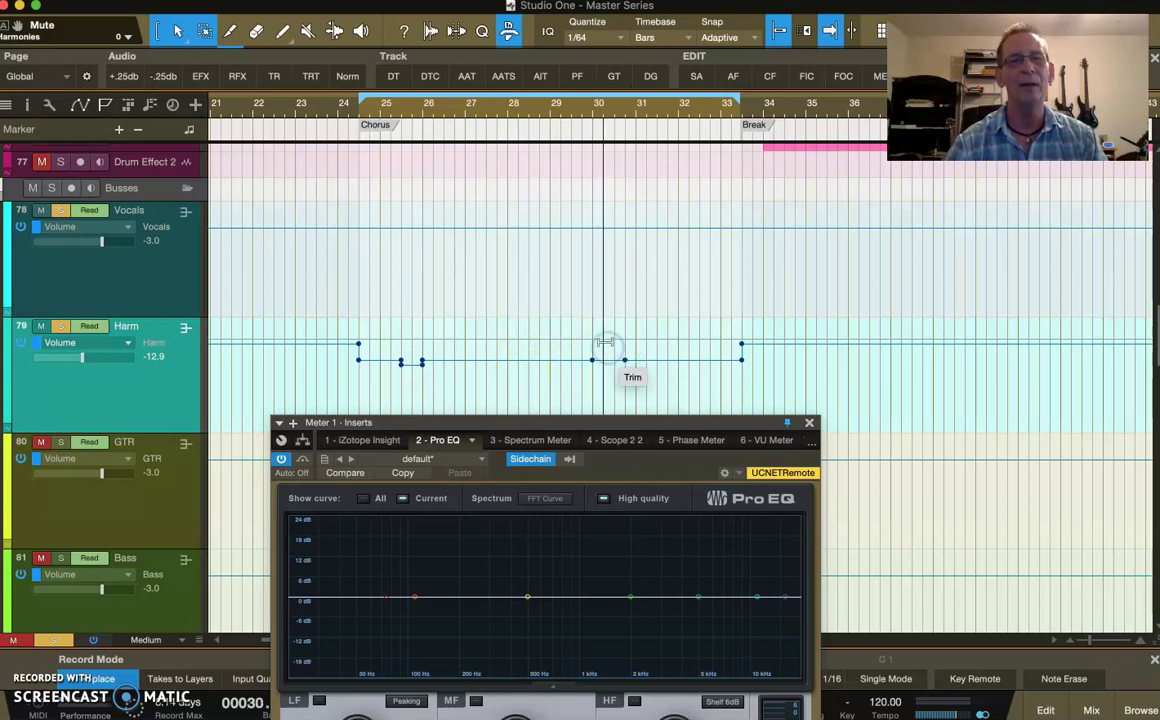
drag(607, 342, 606, 334)
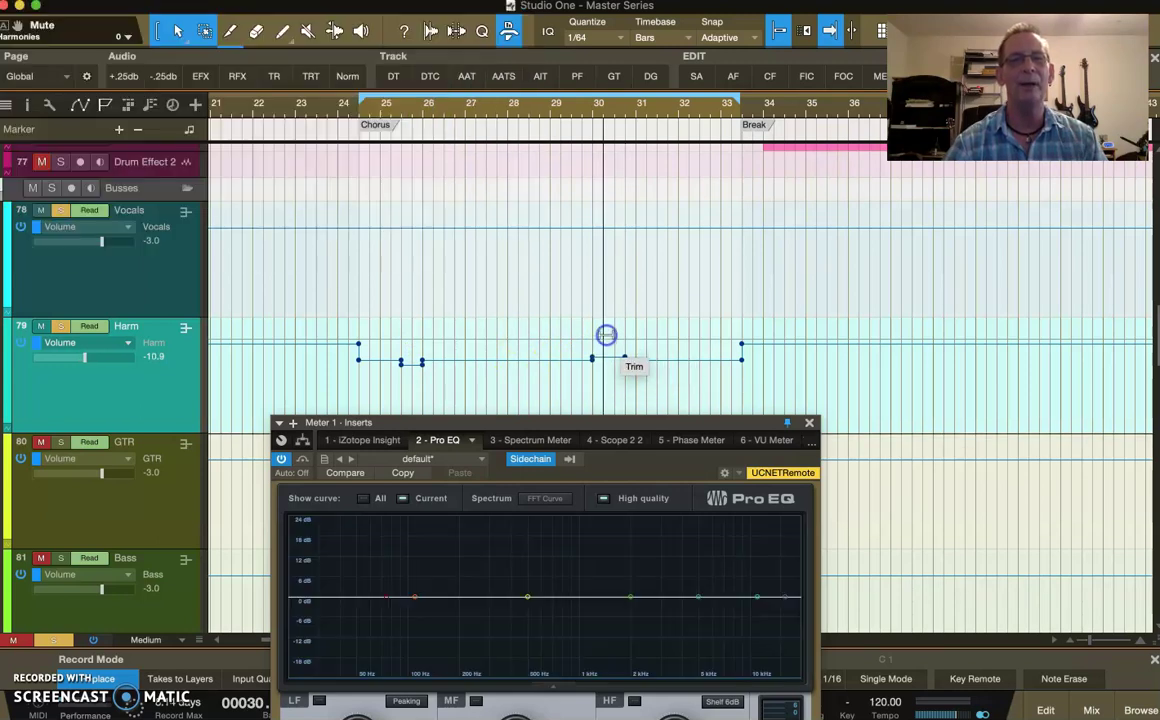
Raise the Vocals bus volume automation to -1.5 dB between about bars 26.4 and 27.4
click(185, 263)
mouse_move(414, 233)
mouse_down()
mouse_move(456, 233)
mouse_move(472, 205)
mouse_up()
click(497, 228)
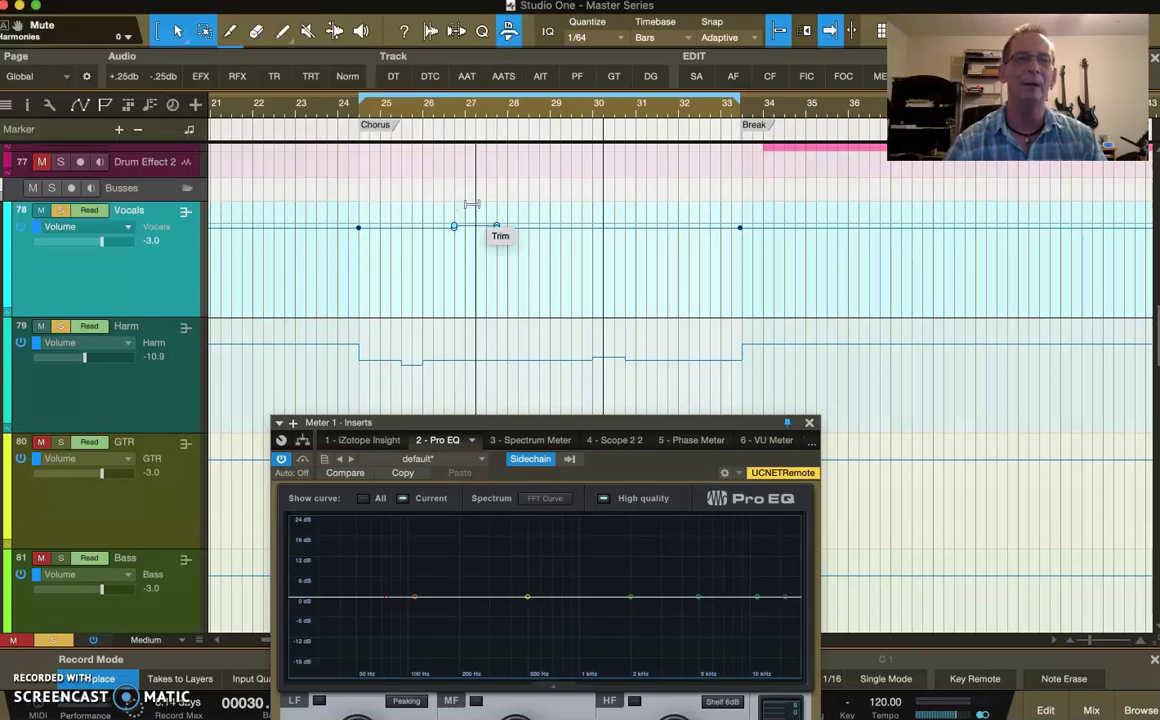
Play the looped chorus to check the Vocals and Harm volume changes against the Pro EQ spectrum, and stop playback
click(372, 124)
key(space)
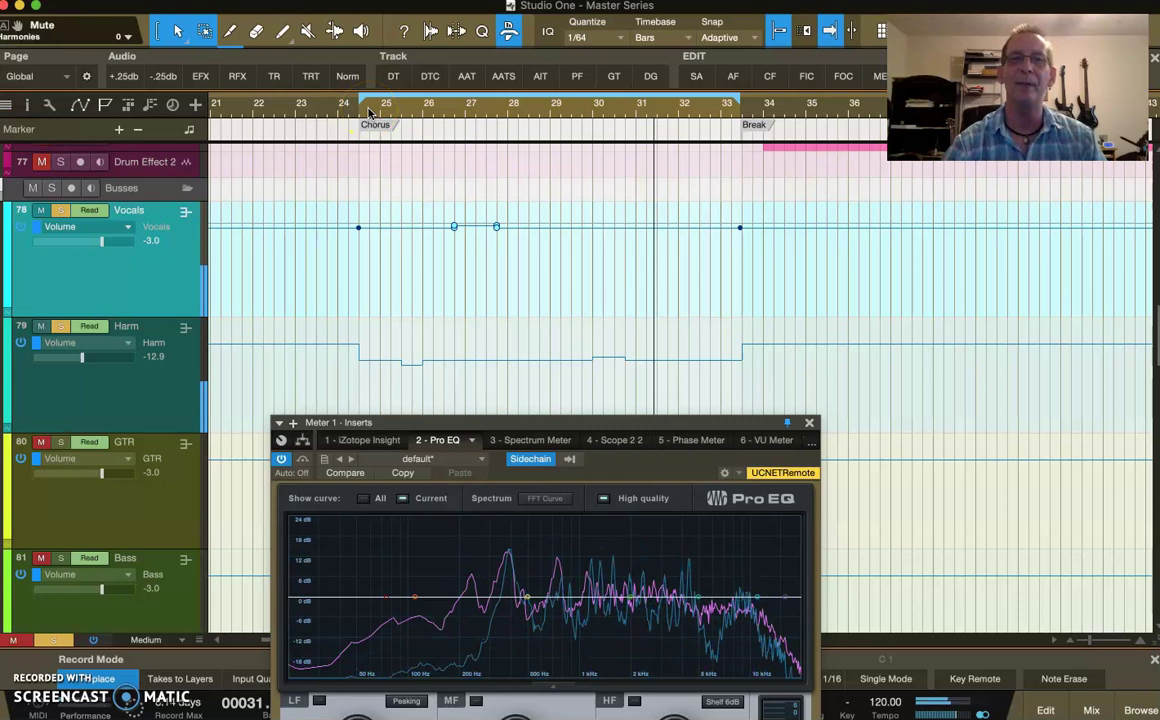
click(210, 243)
click(165, 270)
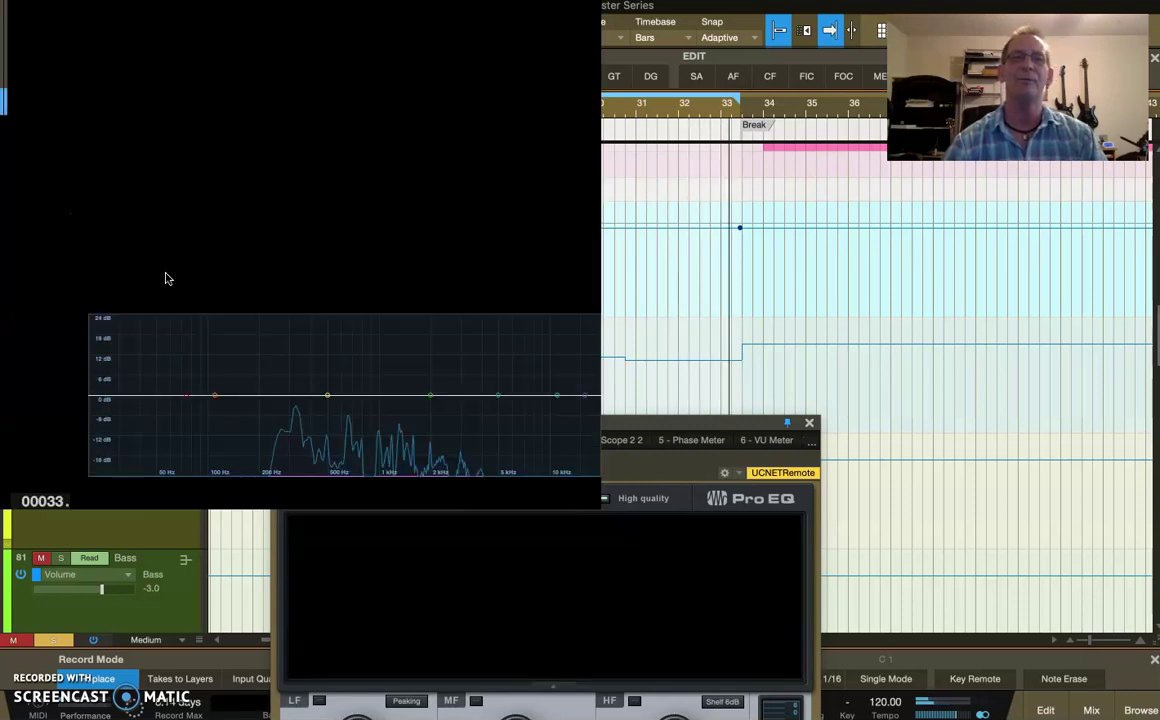
click(165, 280)
click(168, 386)
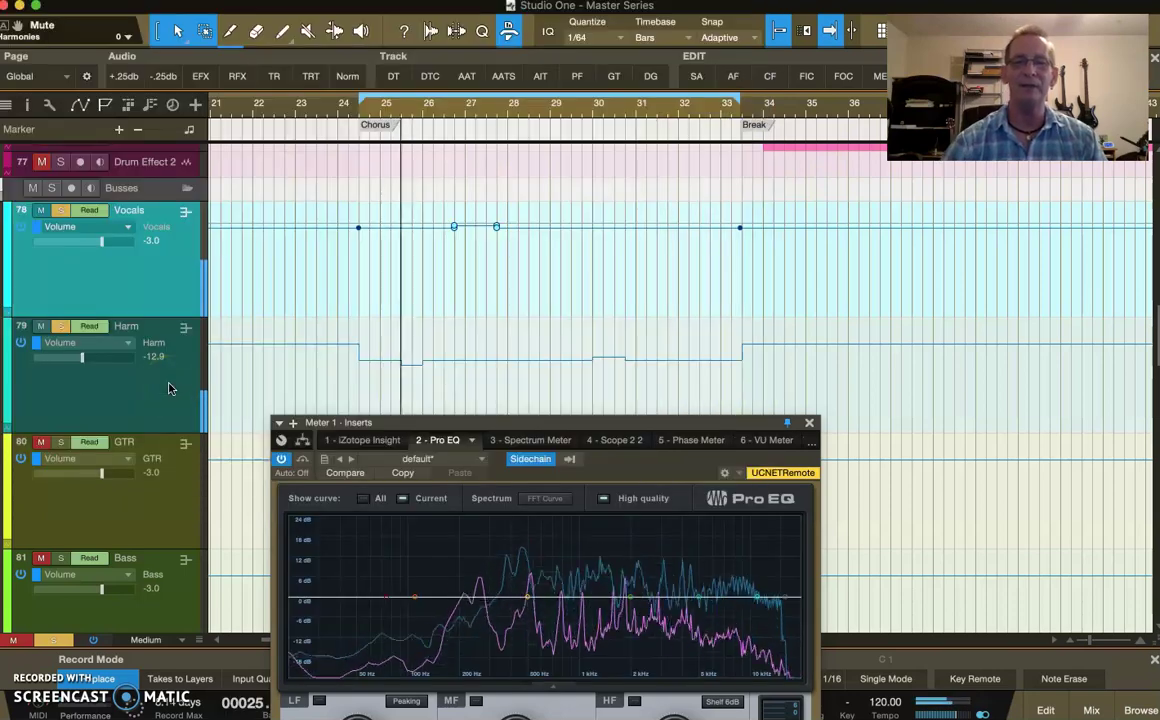
click(446, 366)
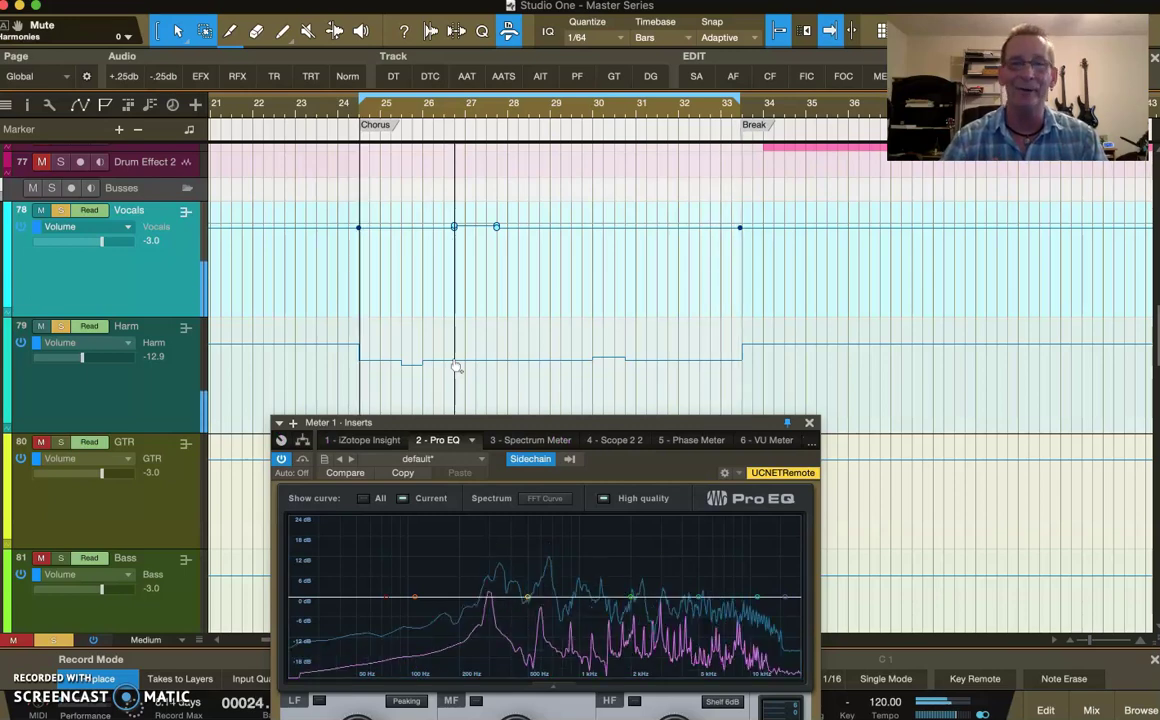
click(218, 395)
click(160, 388)
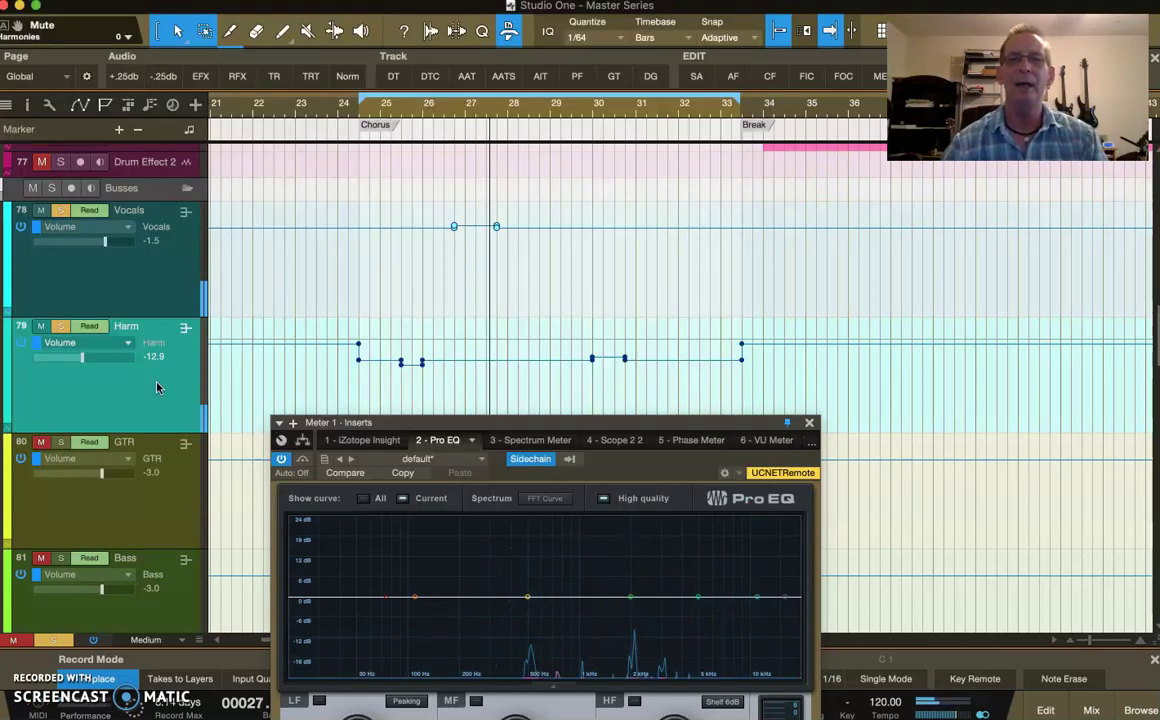
click(152, 357)
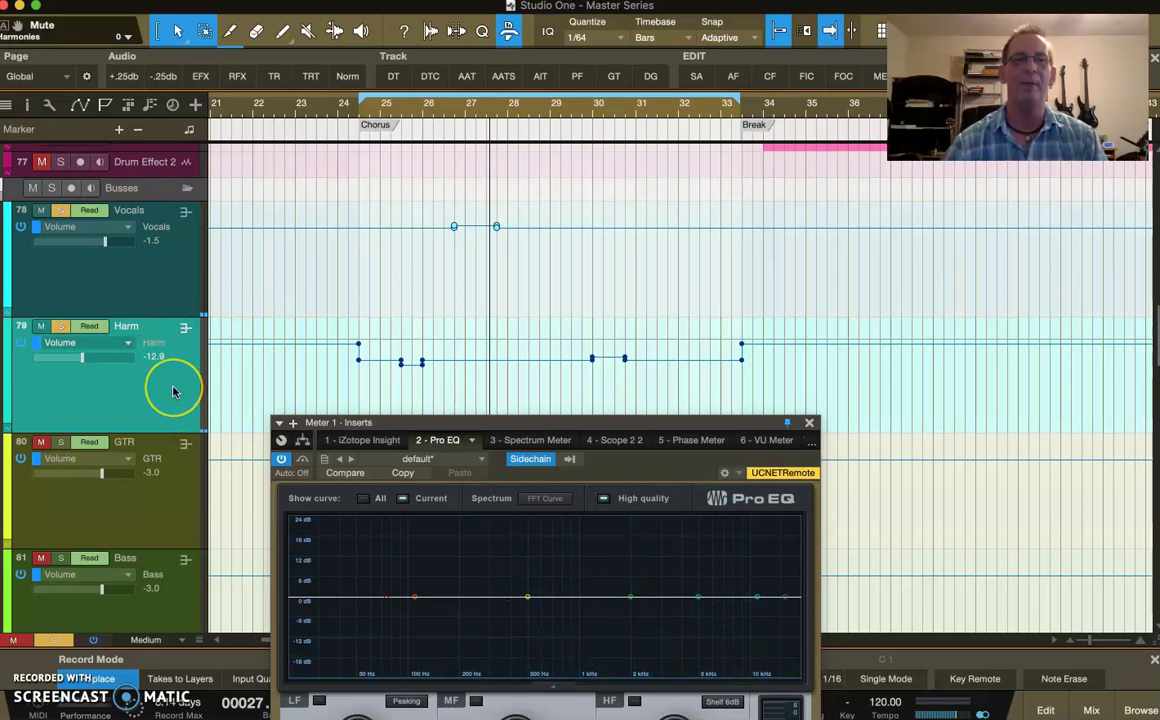
Close the Meter 1 inserts window, open the mixer console, and select the Vocals bus channel while the chorus plays
click(810, 424)
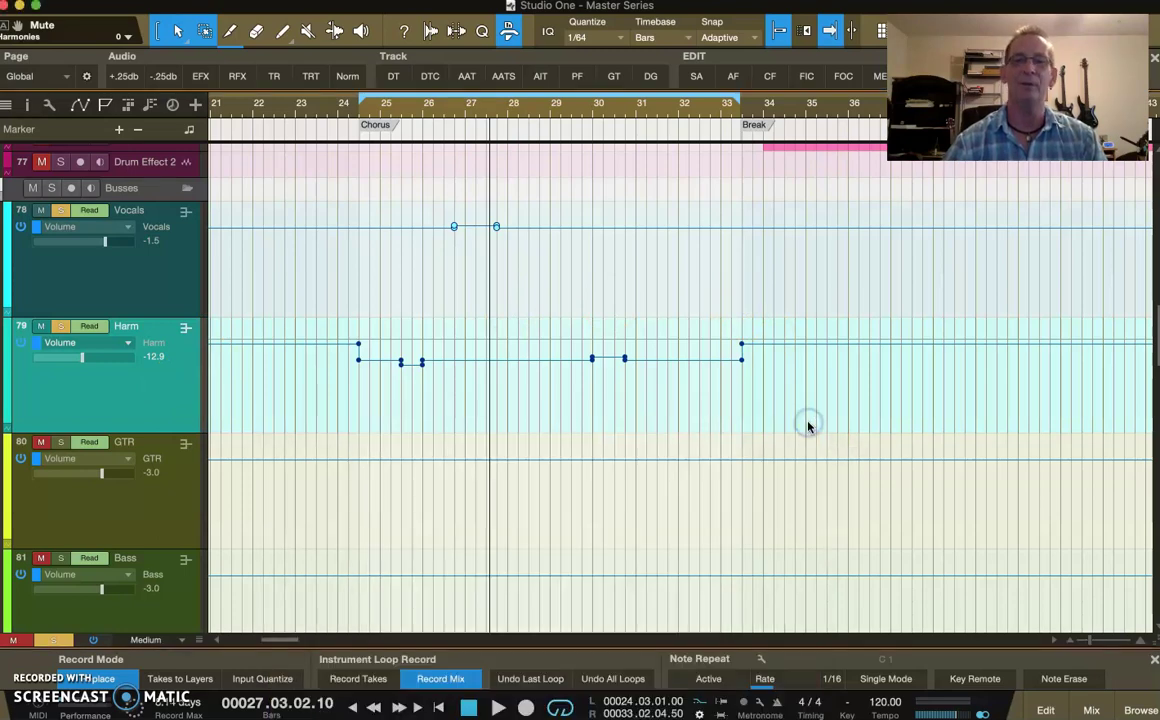
click(1093, 708)
key(space)
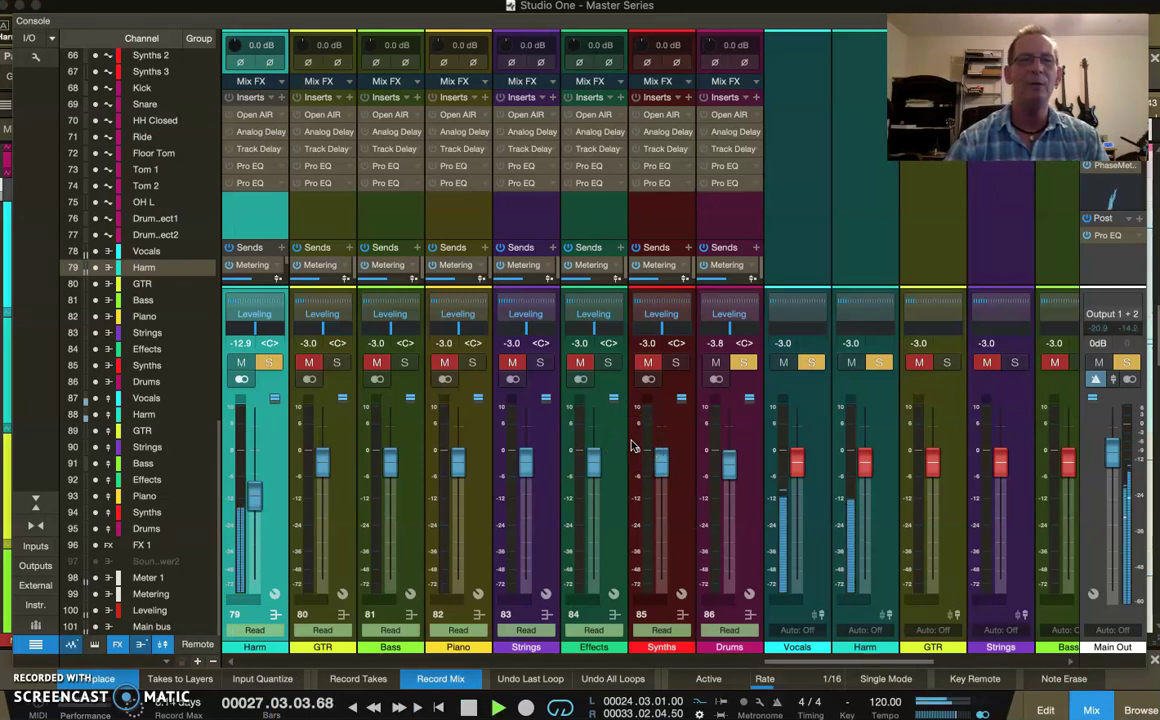
scroll(277, 278, left, 2)
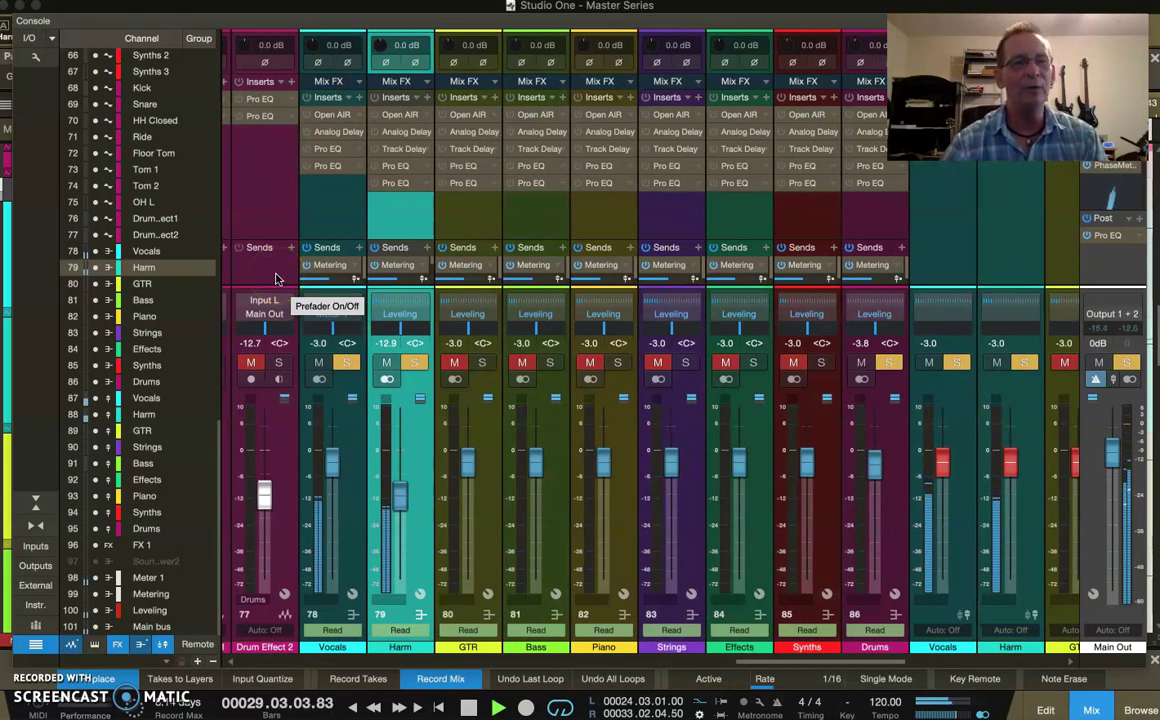
click(337, 224)
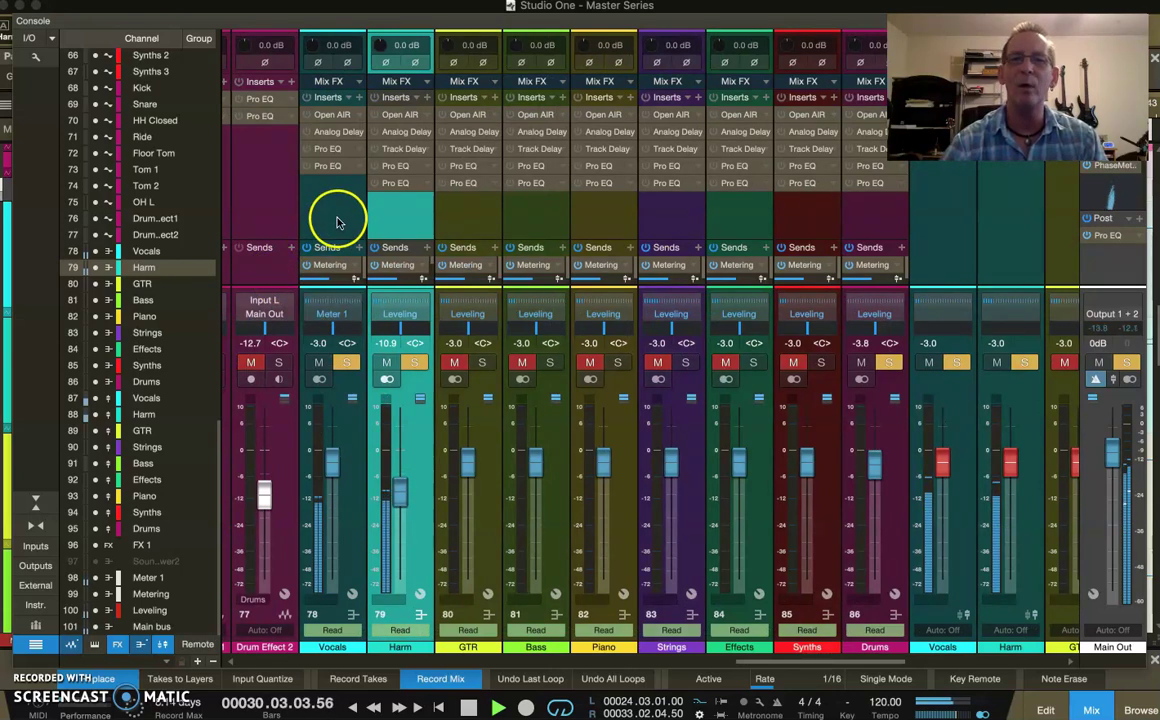
click(337, 222)
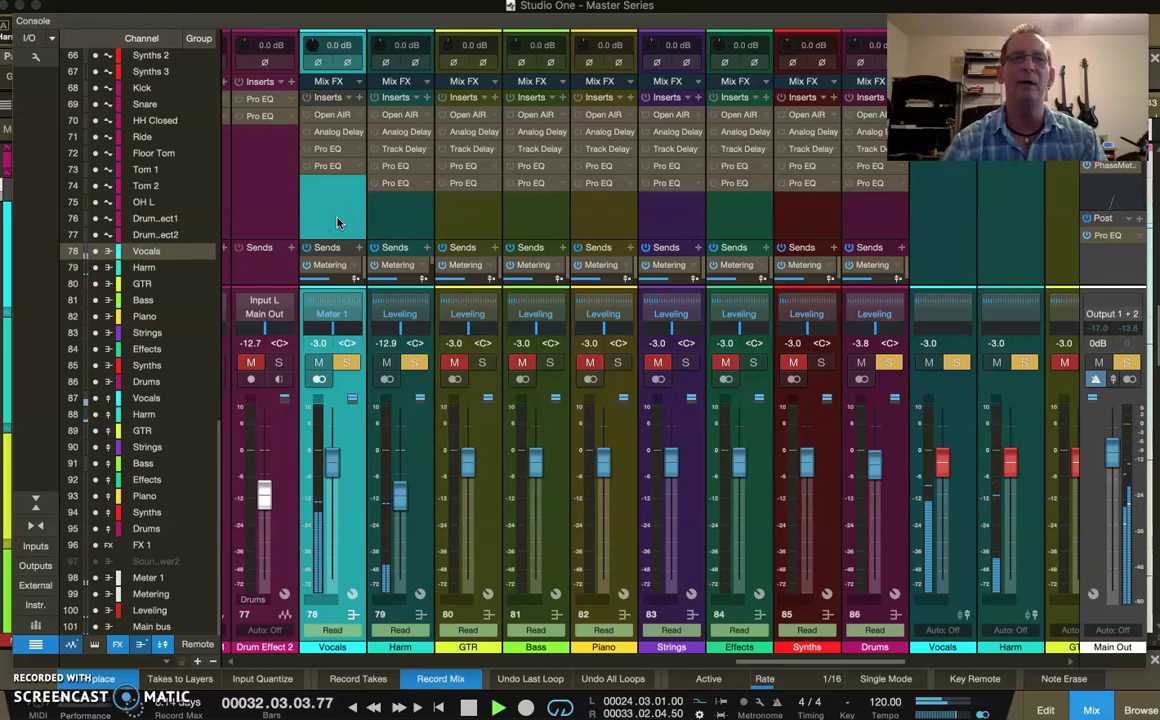
Open the Harm bus's first Pro EQ insert, turn it on, and select the Harm bus channel
right_click(425, 170)
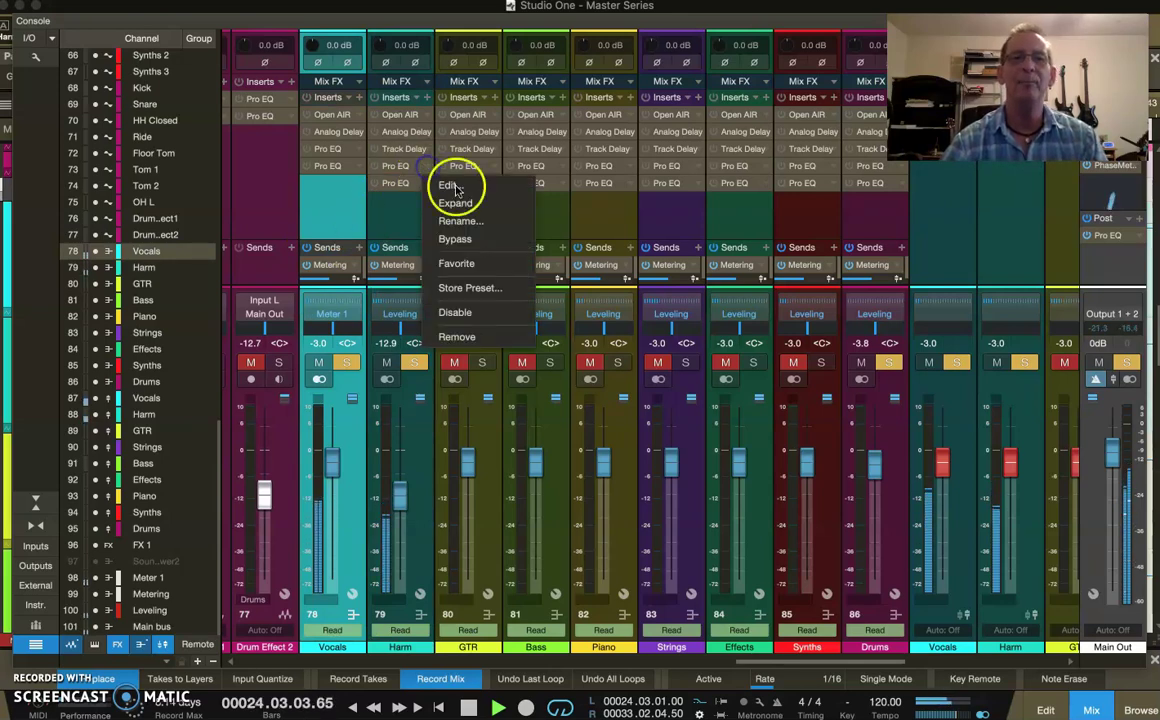
click(455, 186)
drag(414, 432, 433, 245)
click(436, 238)
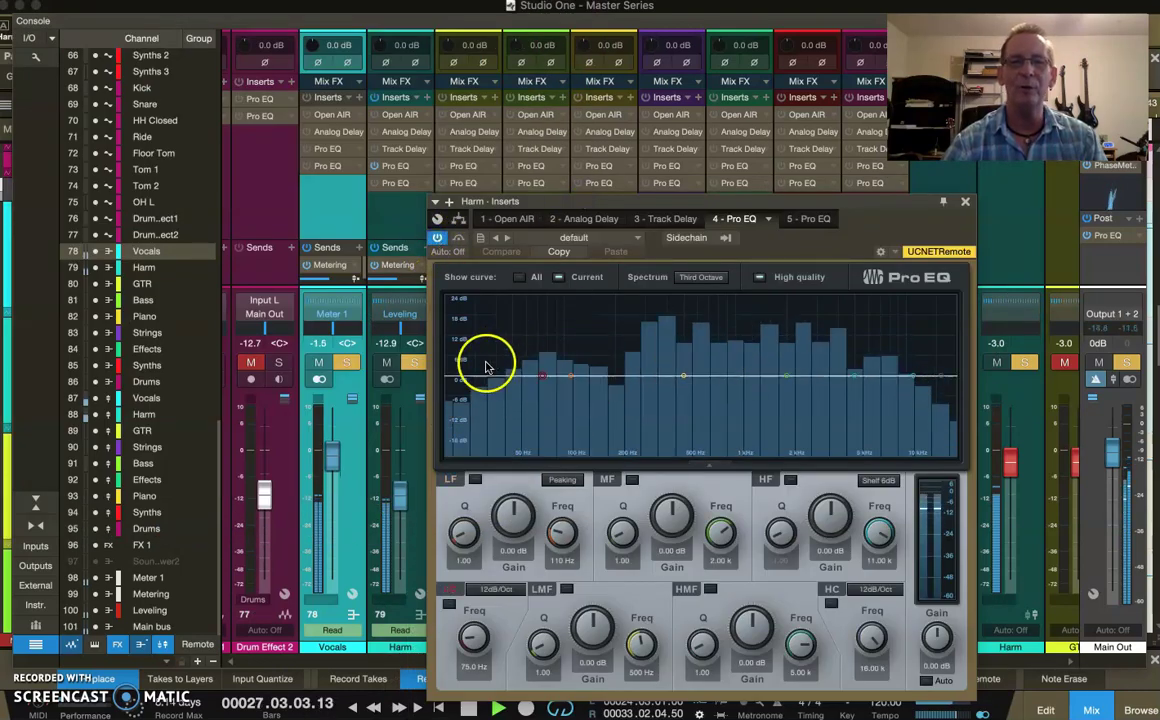
click(416, 432)
click(717, 318)
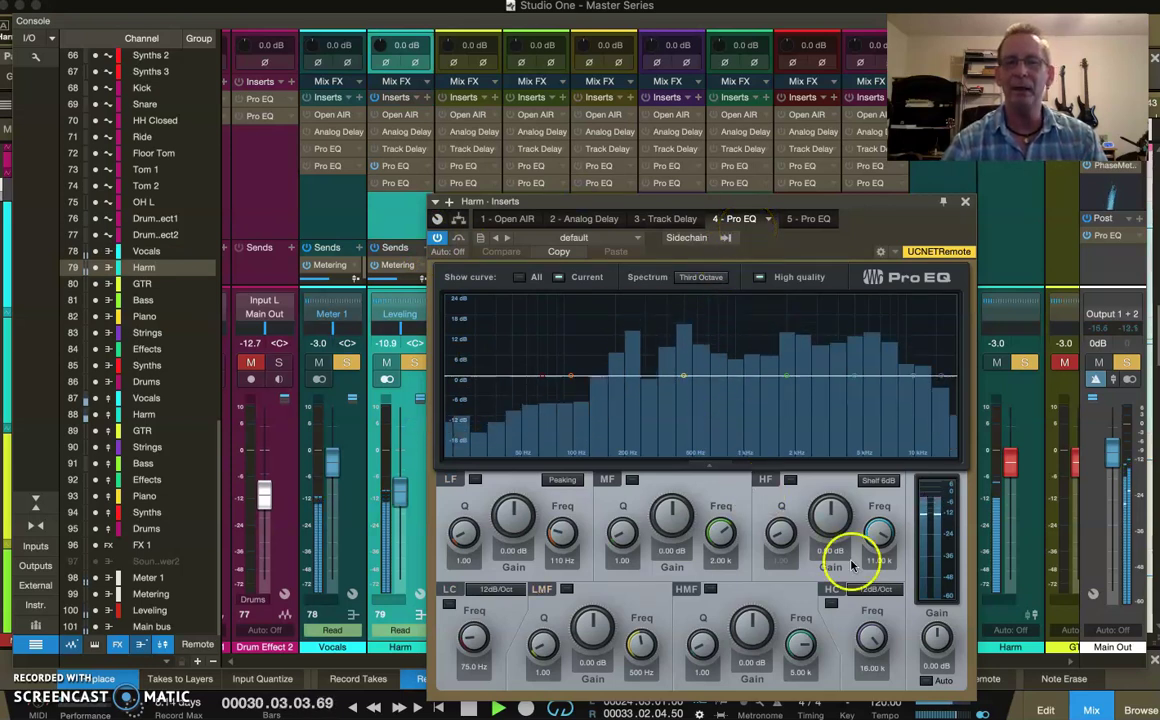
Enable the Harm Pro EQ's low cut at 24dB/Oct and about 184 Hz, and its high cut at about 14.93 kHz
click(449, 604)
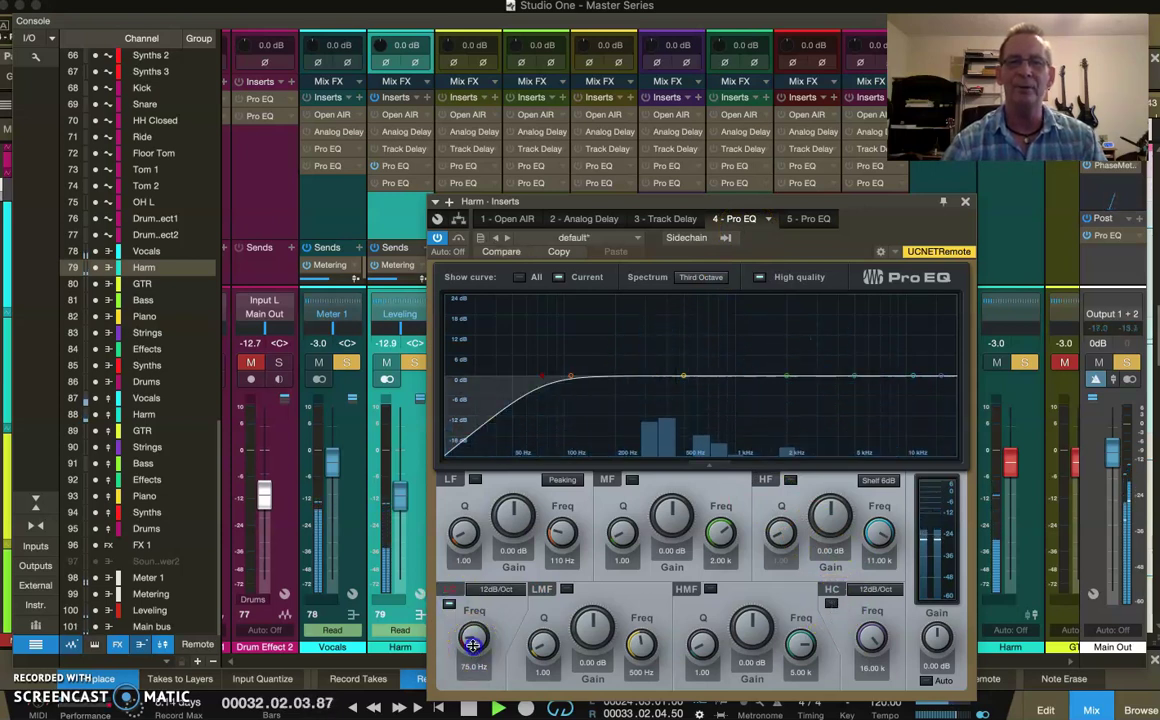
click(497, 590)
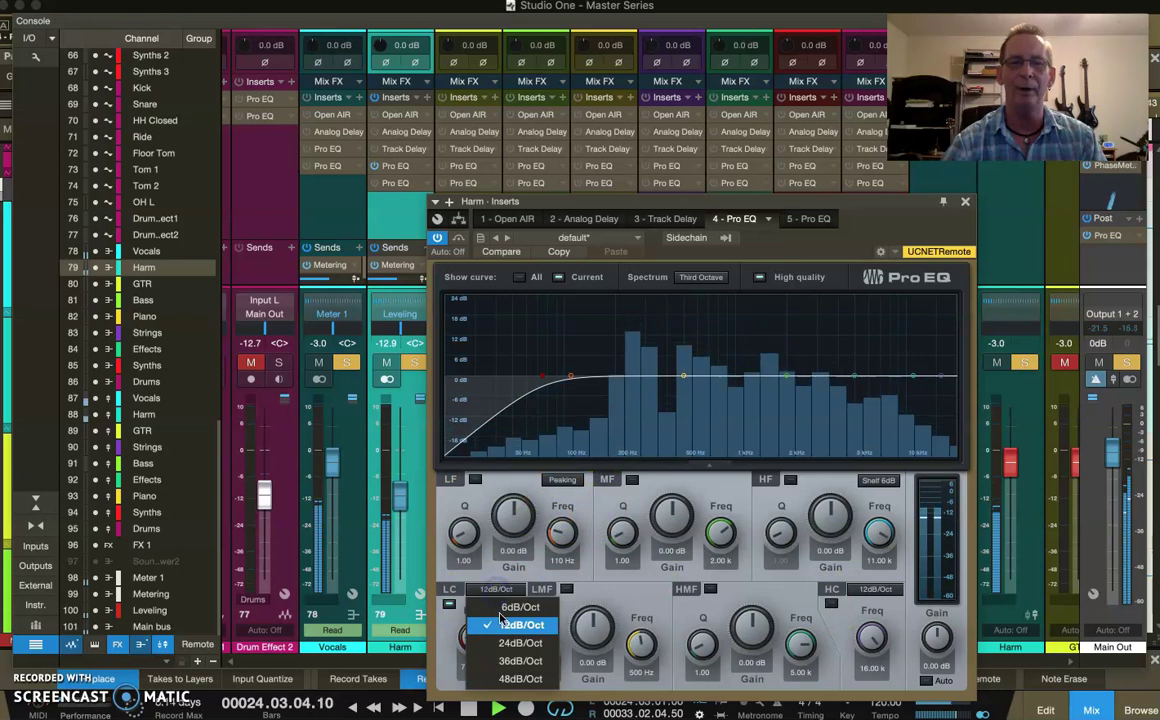
click(516, 643)
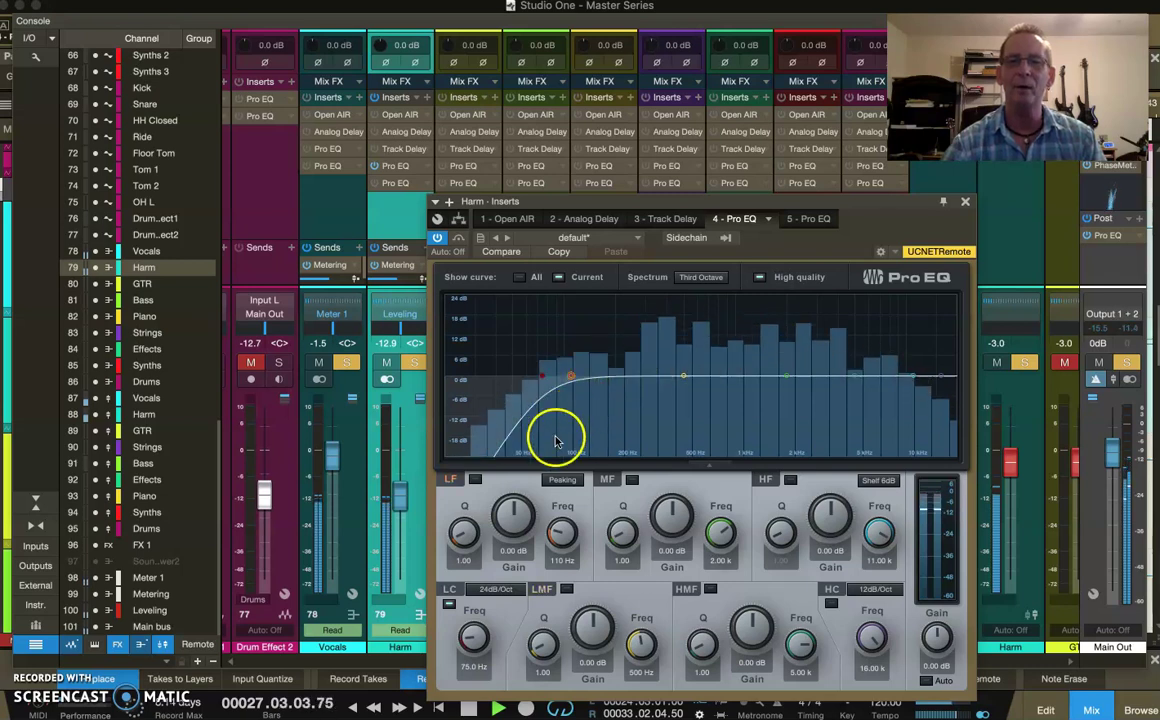
drag(470, 647, 468, 624)
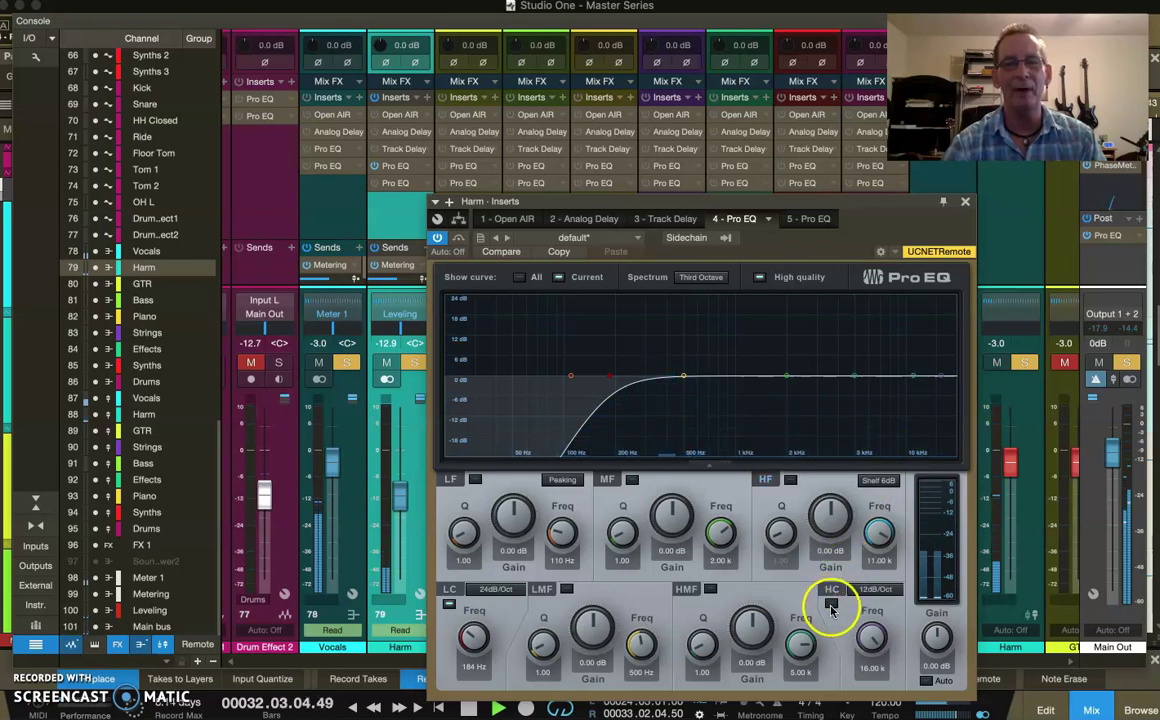
click(831, 604)
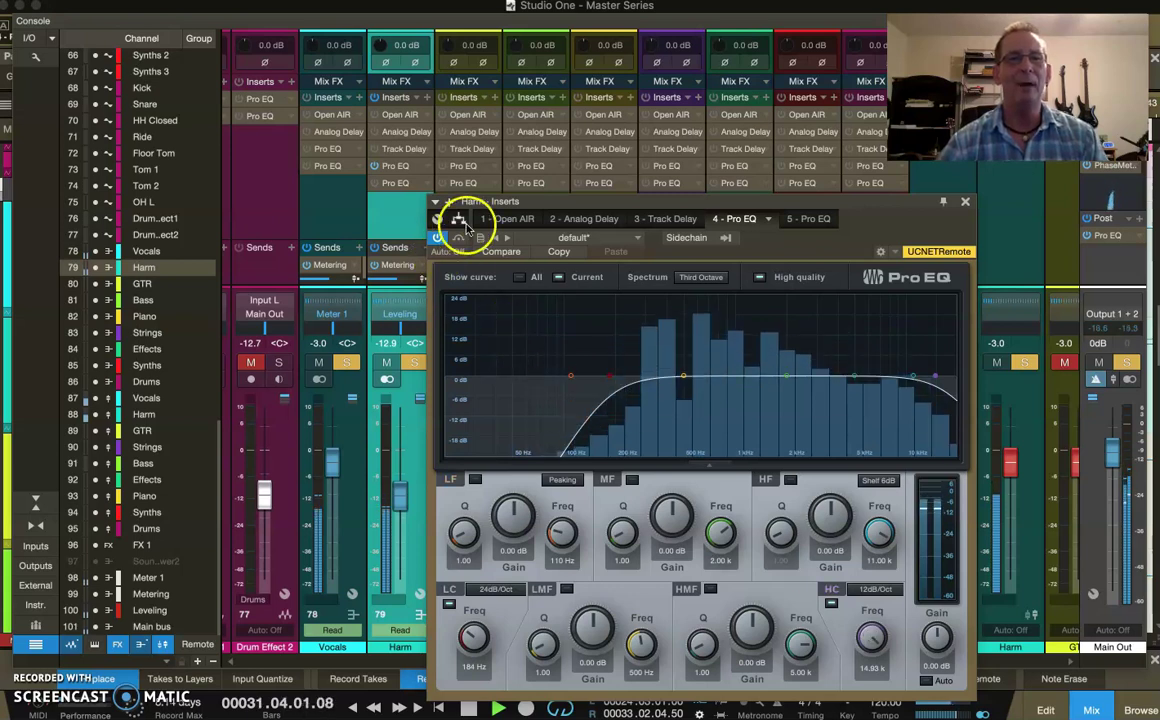
Switch to the Harm bus's second Pro EQ insert and turn it on
click(810, 219)
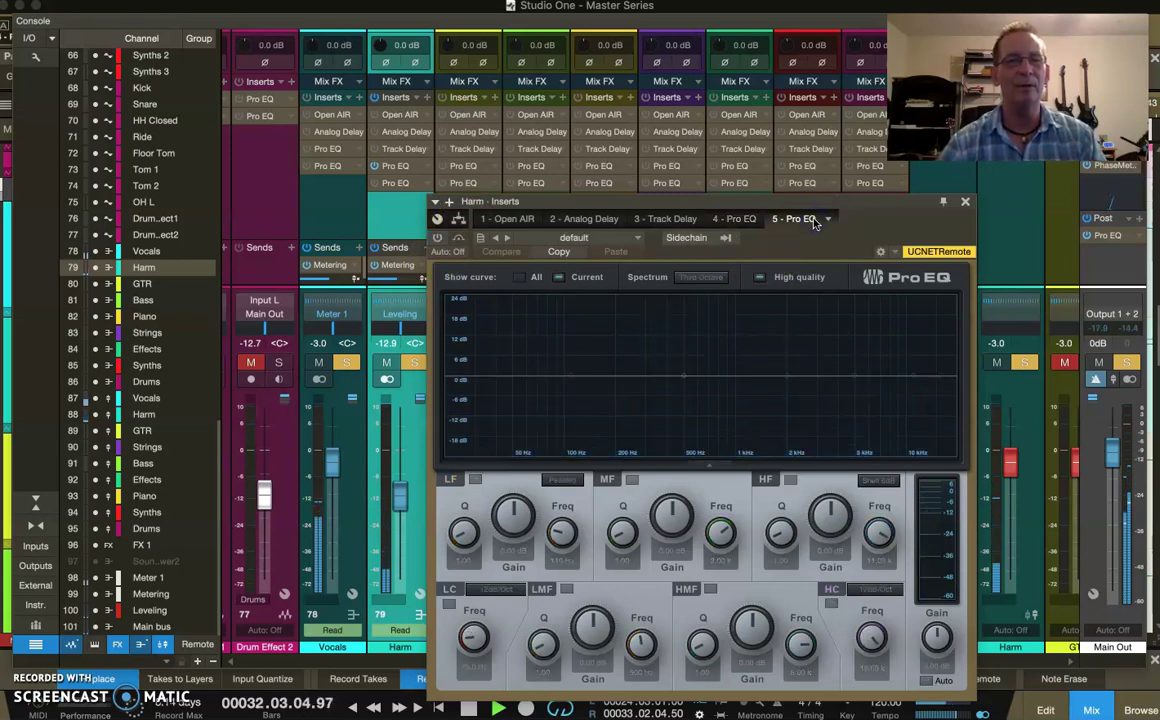
click(437, 238)
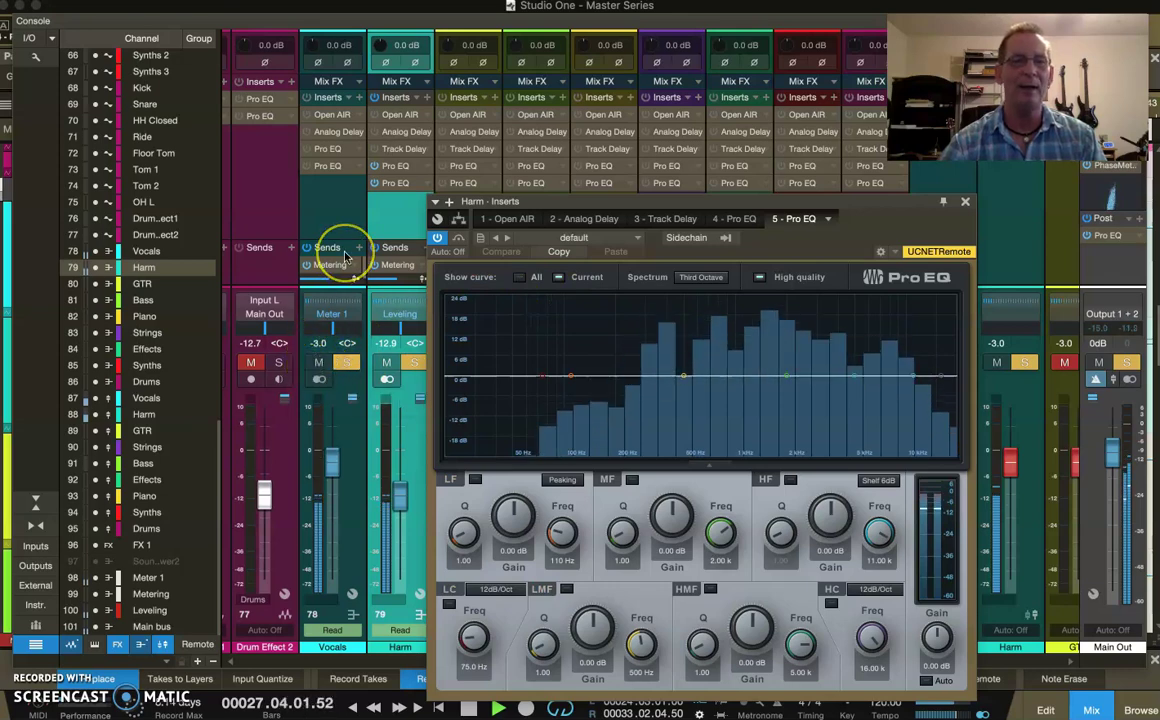
Close the Harm inserts window, select the Harmonies 2 channel, and mute Harmonies, Harmonies 3 and Harmonies 4 to isolate it
scroll(344, 257, left, 20)
scroll(344, 257, left, 6)
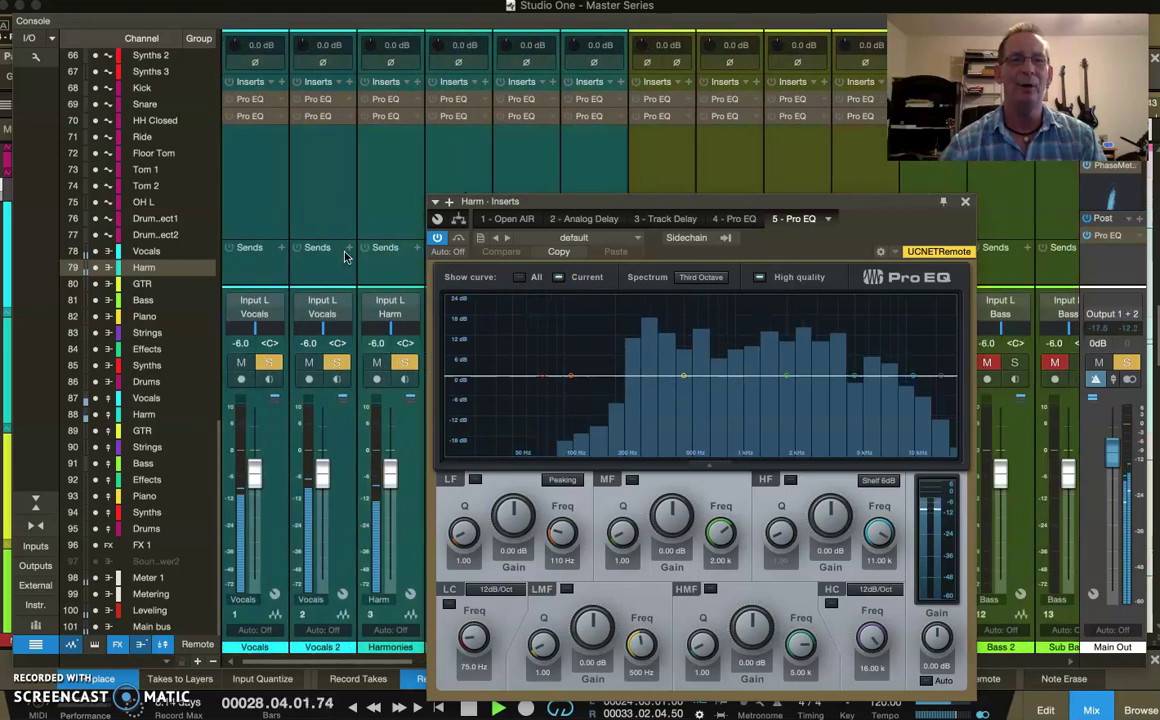
click(965, 201)
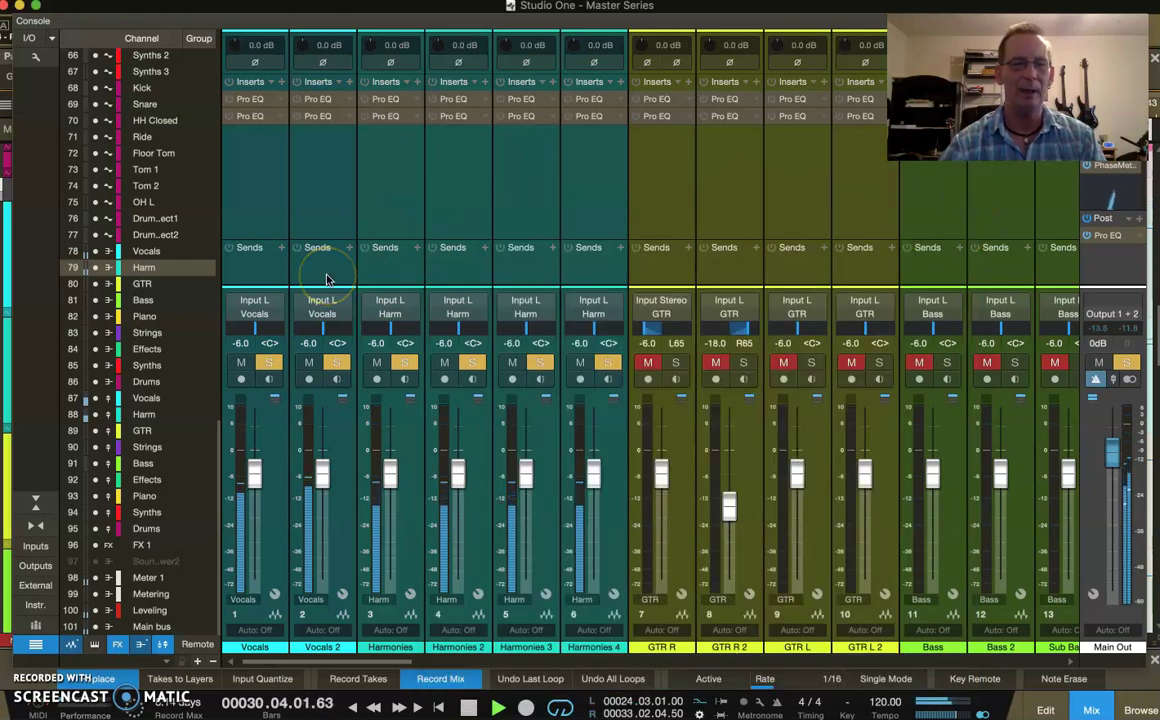
click(472, 430)
click(376, 362)
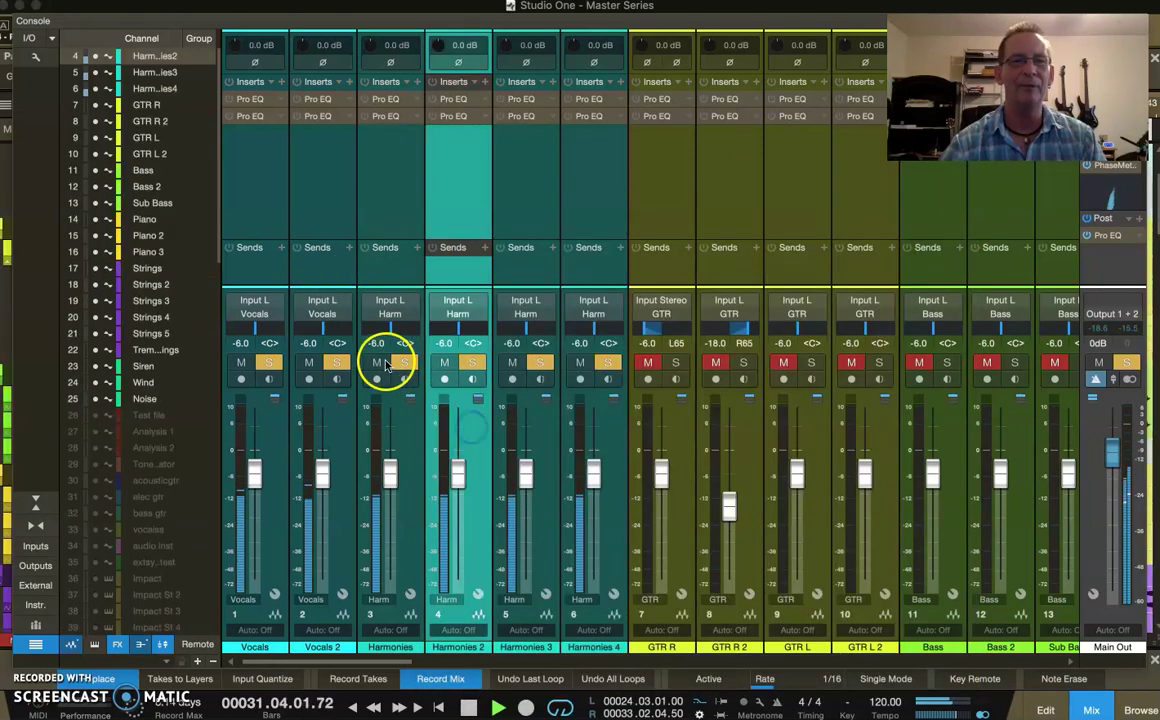
click(512, 362)
click(580, 363)
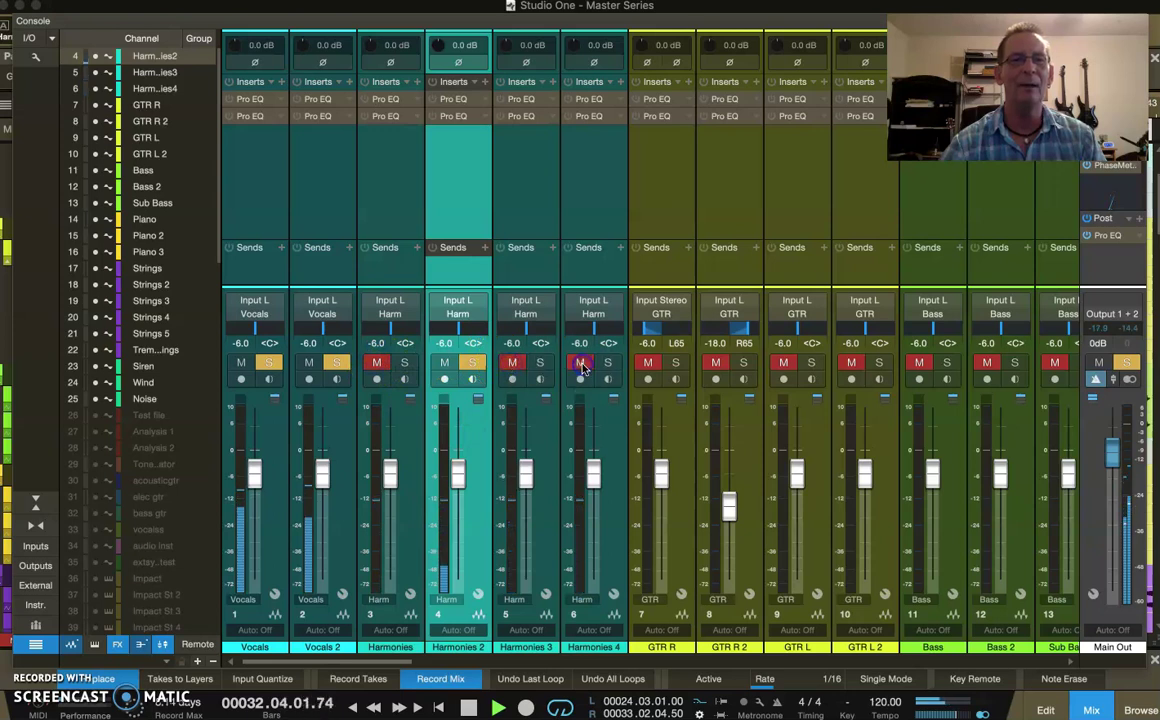
Open Harmonies 2's second Pro EQ, turn it on, and set its LMF band to about 1.46 kHz with -0.24 dB gain
right_click(478, 119)
click(502, 131)
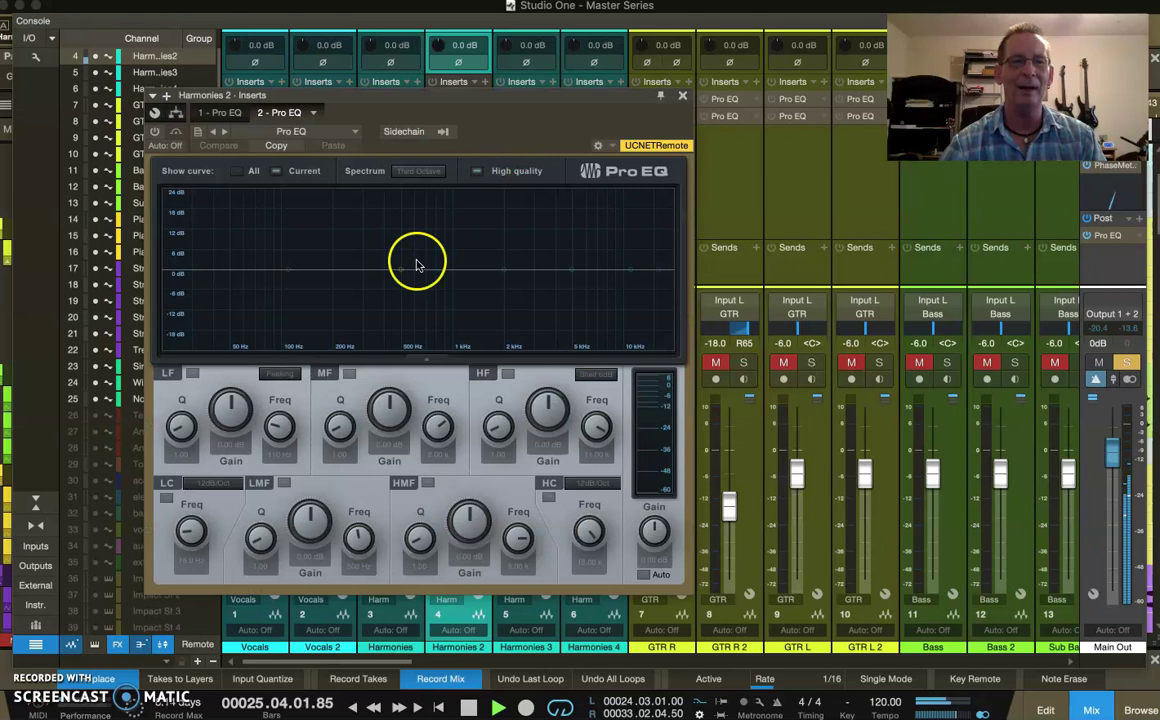
click(153, 128)
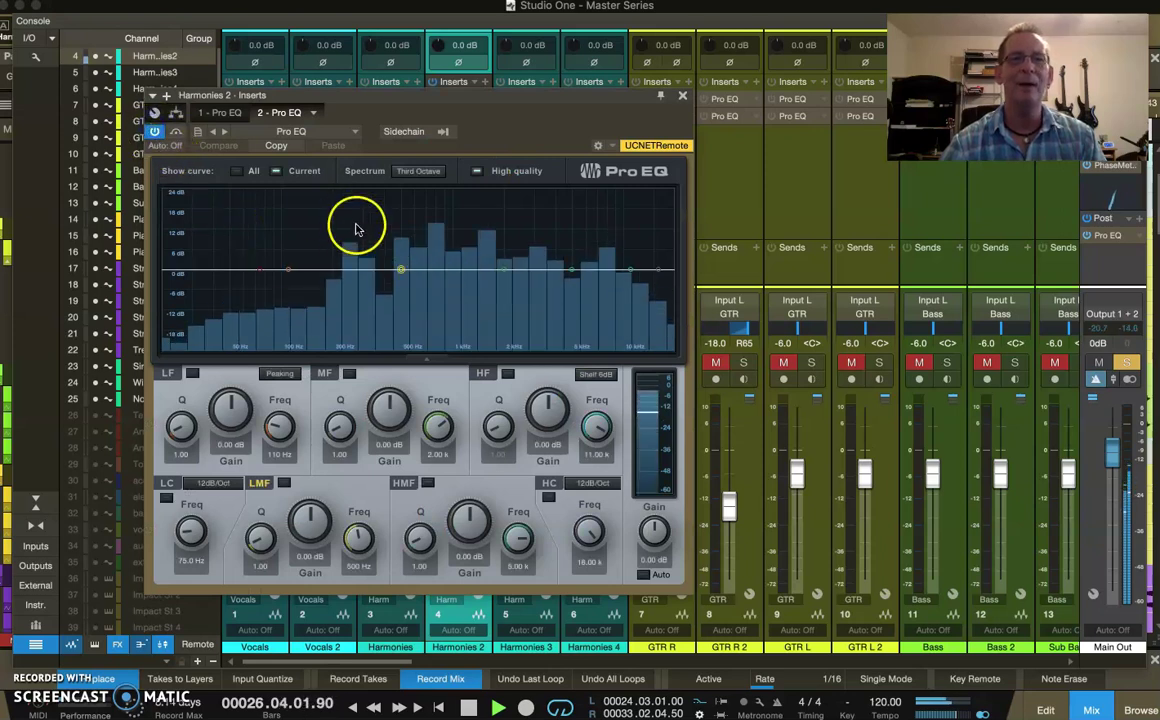
drag(401, 268, 481, 273)
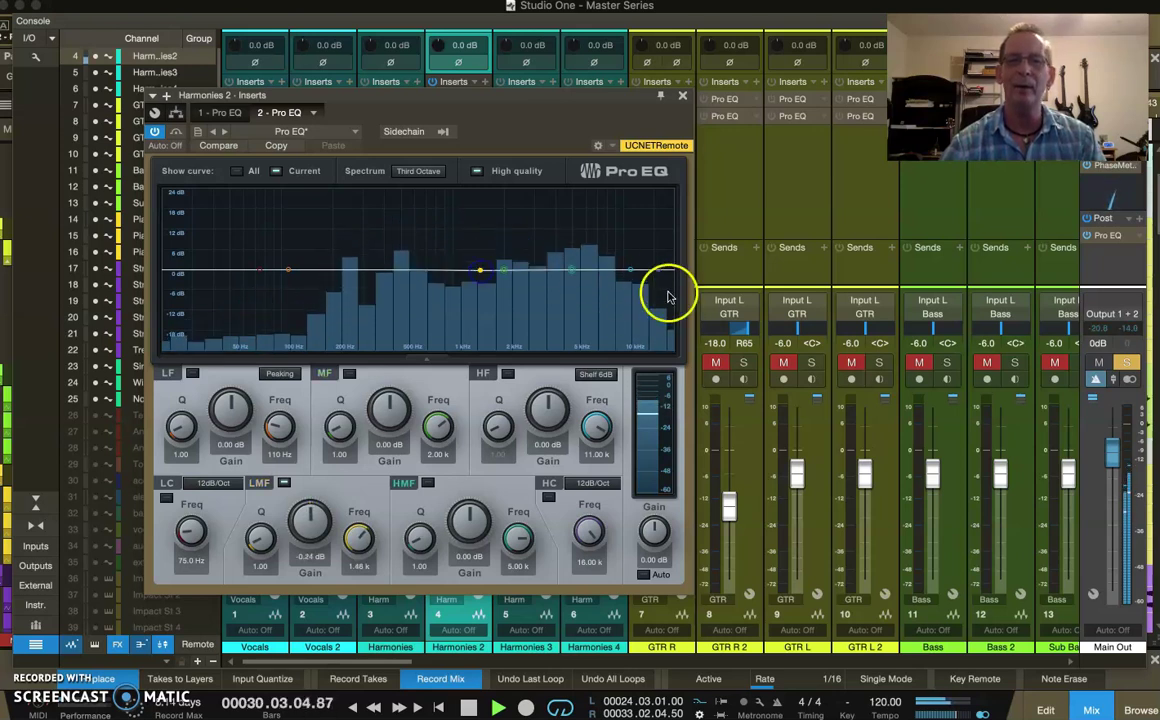
Set Harmonies 2's HF band to Shelf 6dB with a gain of about 5.28 dB, and close the inserts window
click(596, 374)
click(617, 392)
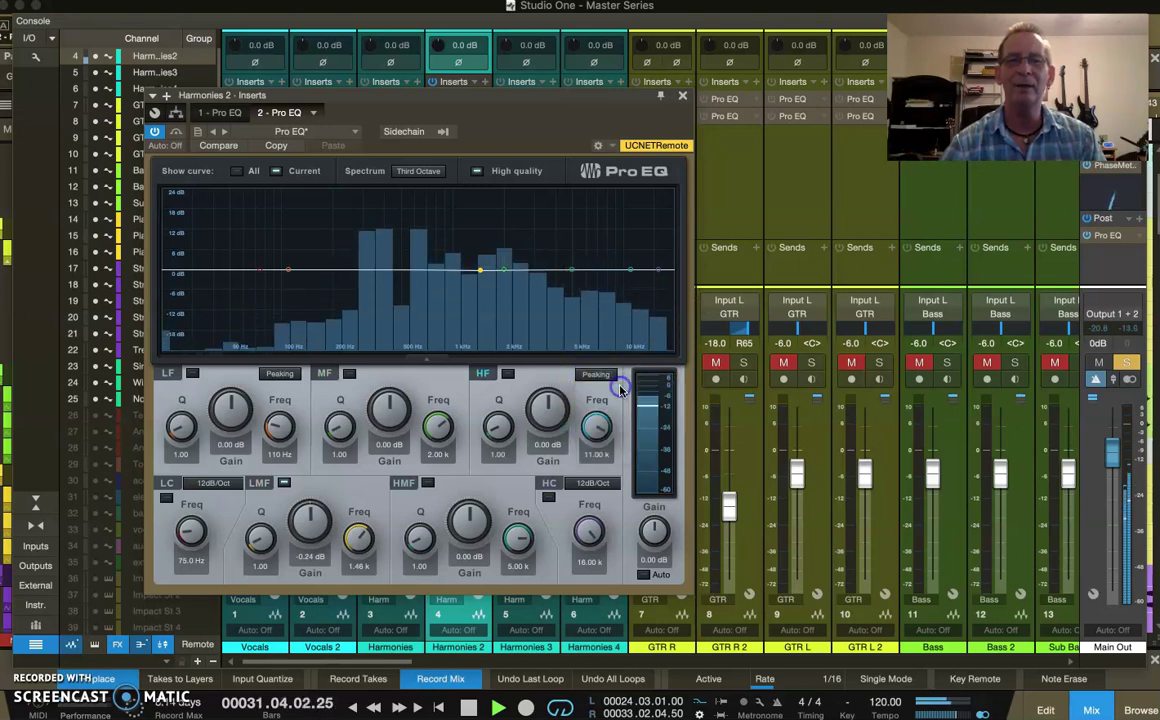
click(596, 374)
click(606, 410)
drag(548, 408, 544, 396)
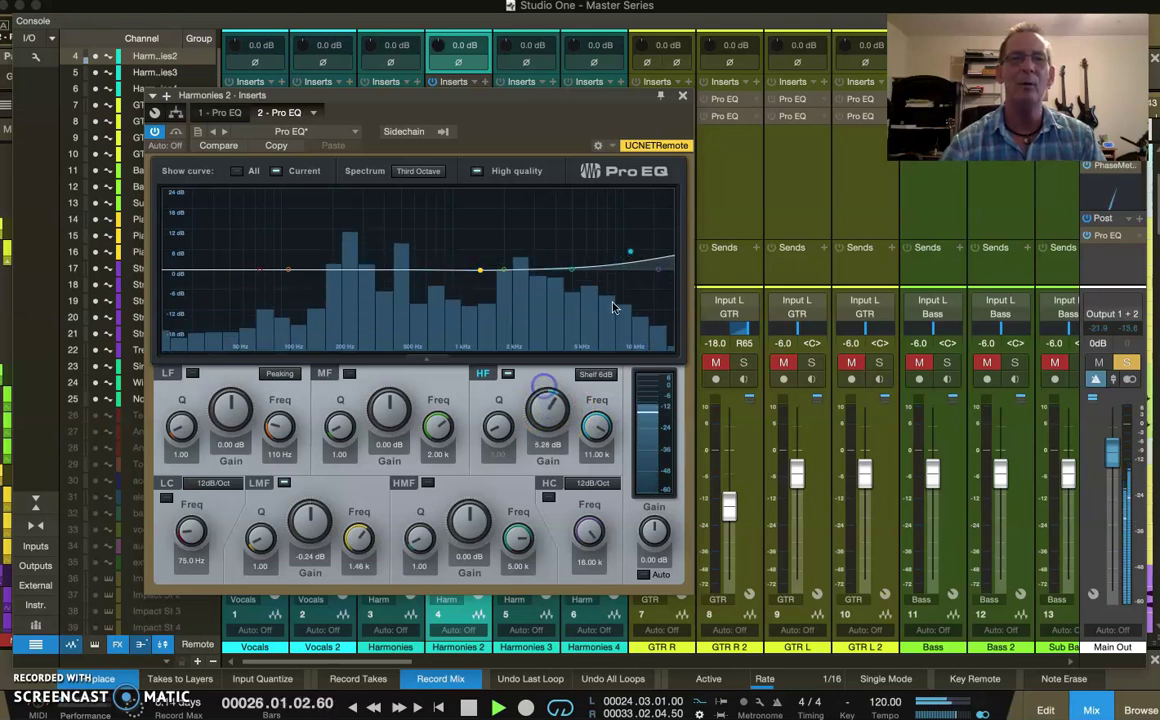
click(682, 95)
Unmute and solo the Harmonies, Harmonies 3 and Harmonies 4 channels
click(376, 362)
click(404, 362)
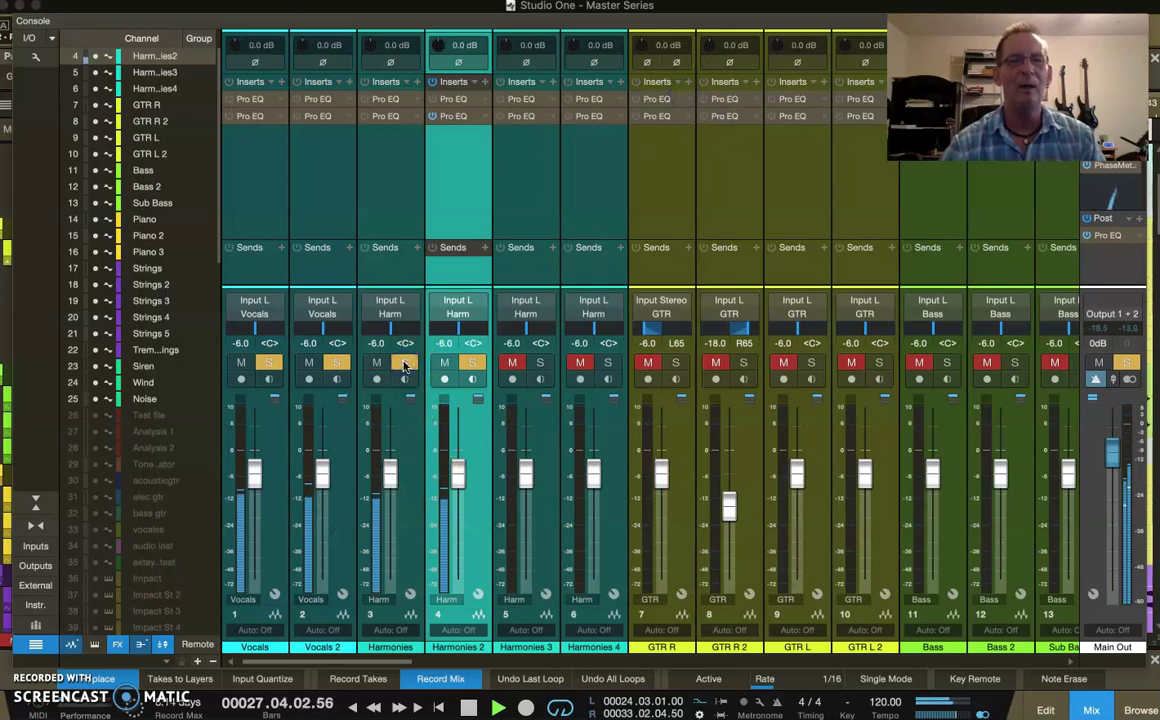
click(545, 370)
click(607, 368)
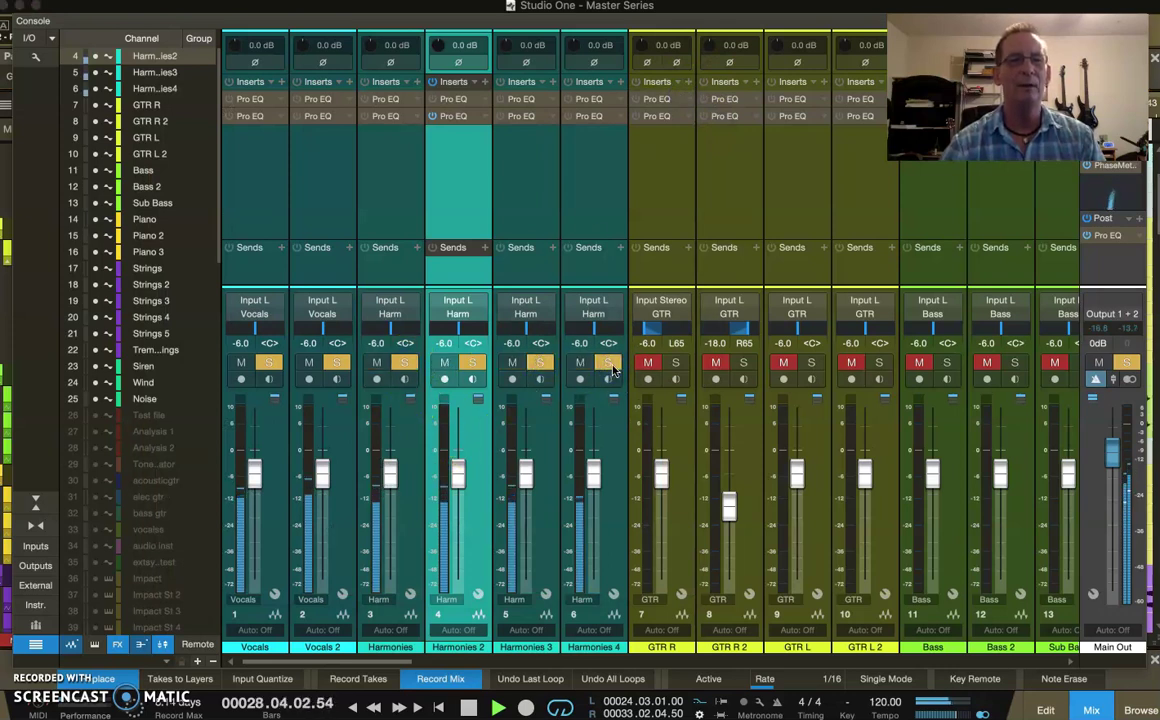
Boost the HF shelf by about 2.88 dB in the Harm bus's second Pro EQ, select the Harm bus, and close the inserts window
scroll(613, 370, right, 9)
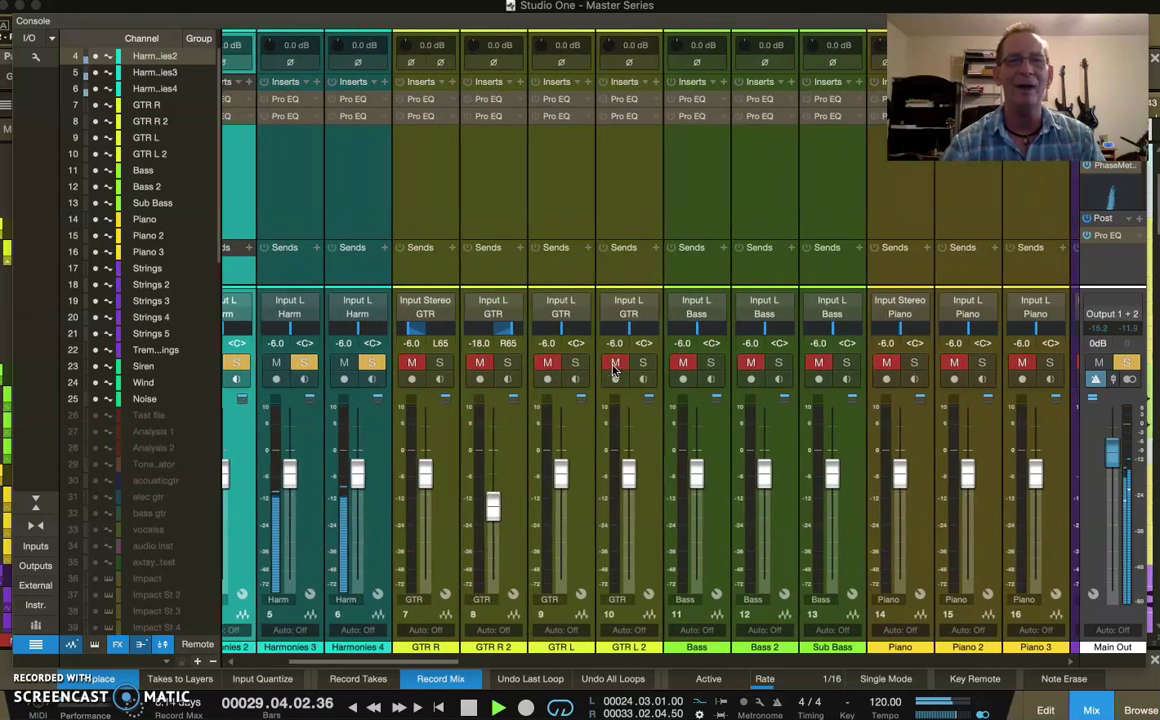
scroll(613, 370, right, 20)
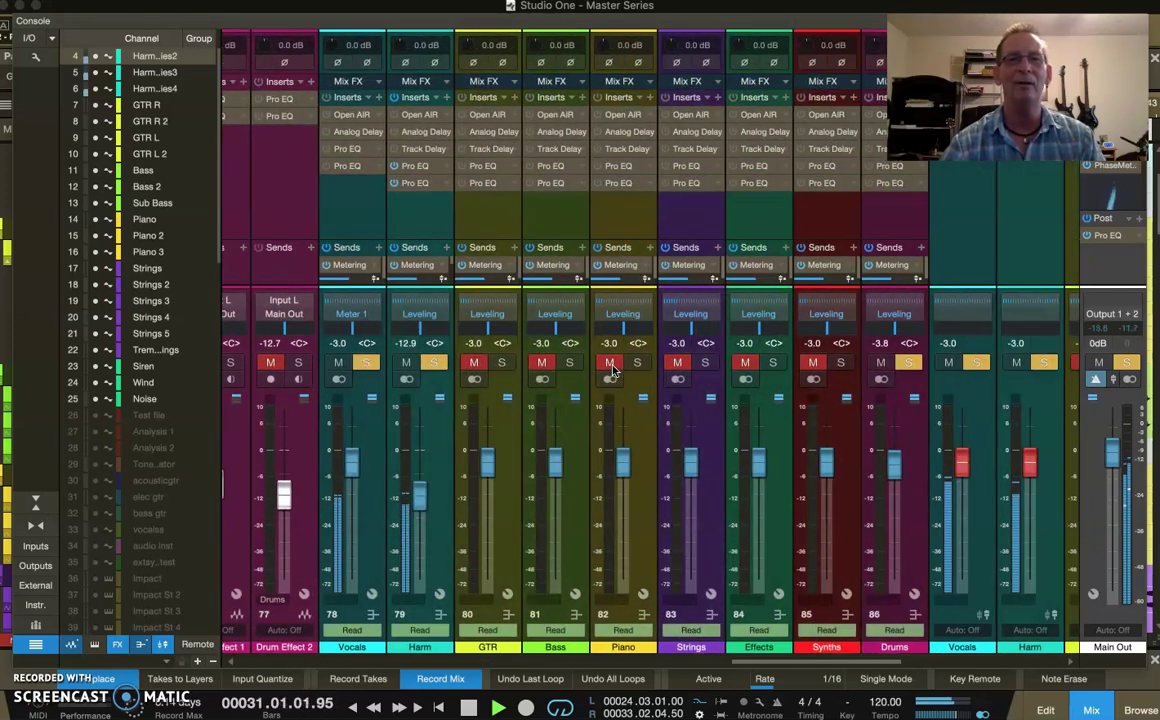
right_click(445, 184)
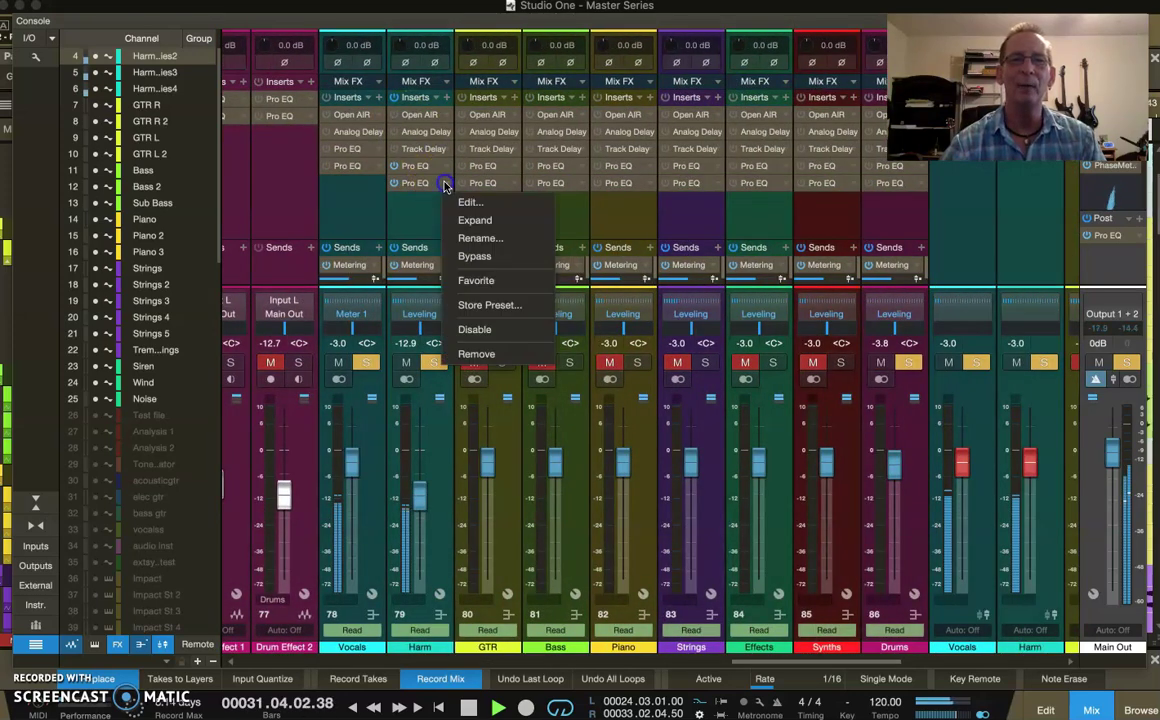
click(472, 202)
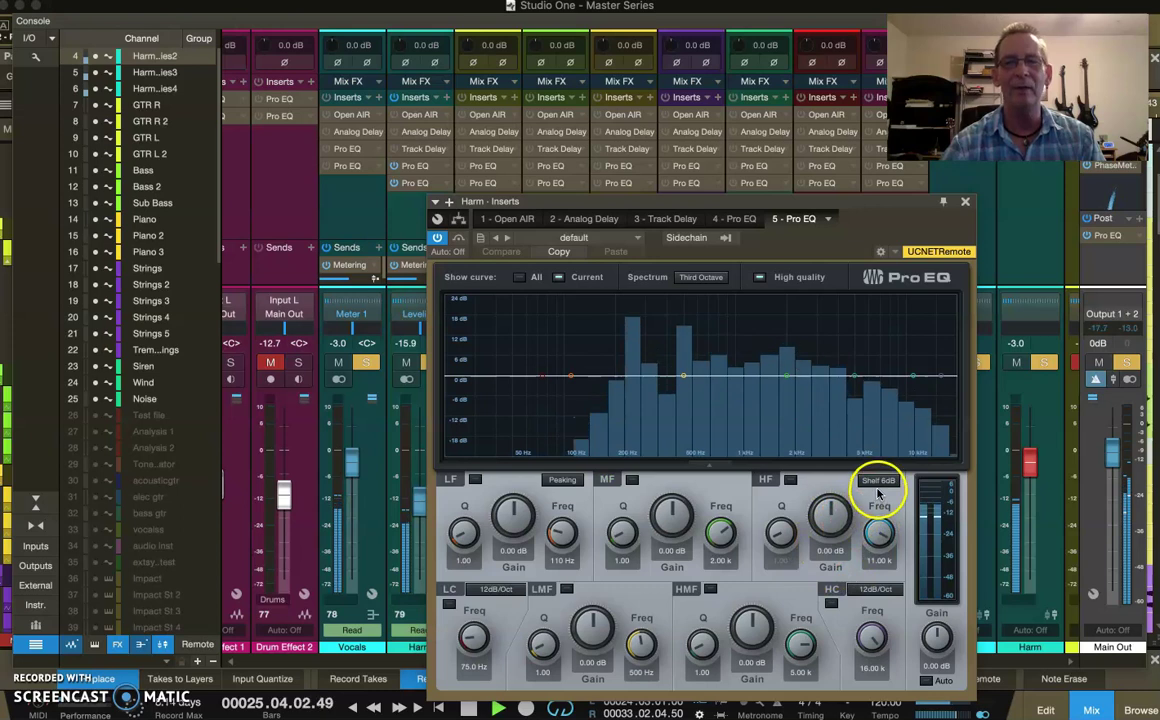
drag(824, 512, 824, 507)
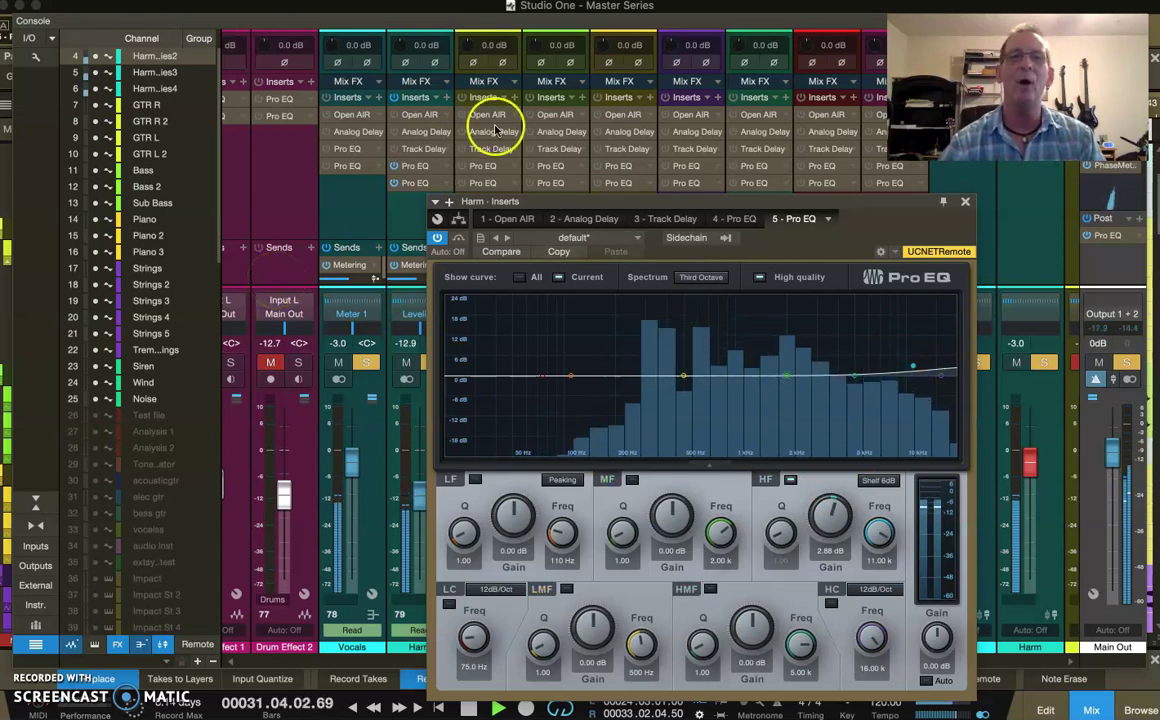
click(406, 203)
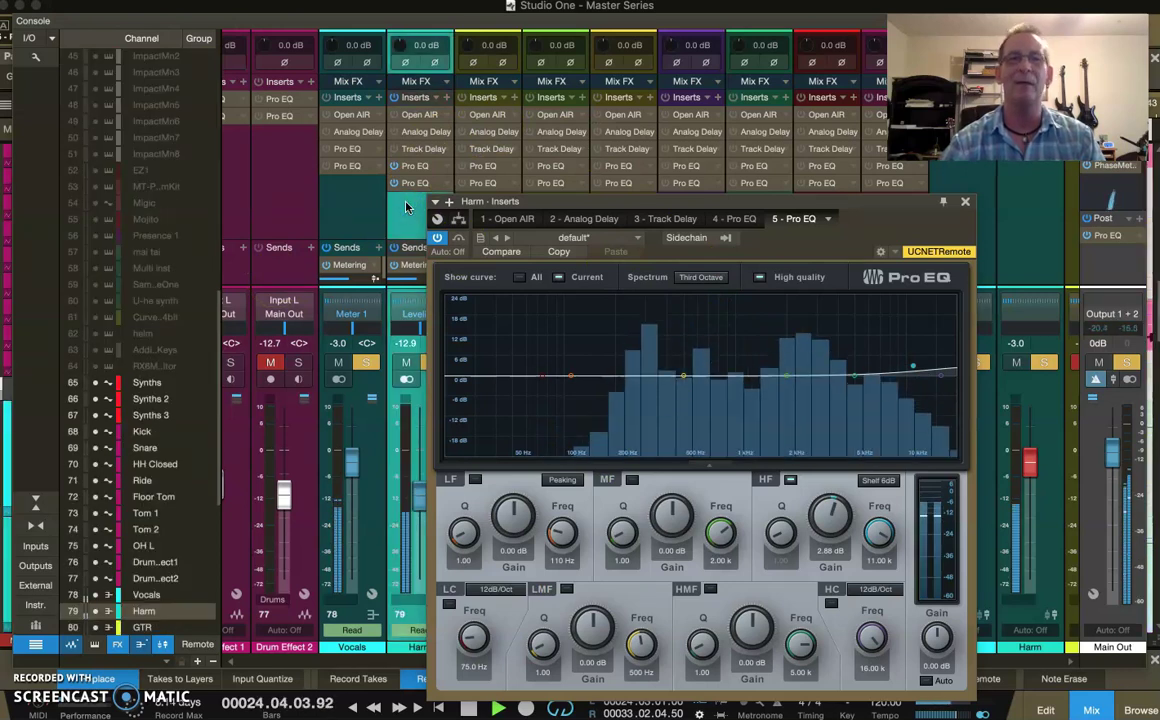
click(965, 204)
Return to the individual harmony channels and go through them one by one, ending with Harmonies 4 selected
scroll(270, 323, left, 10)
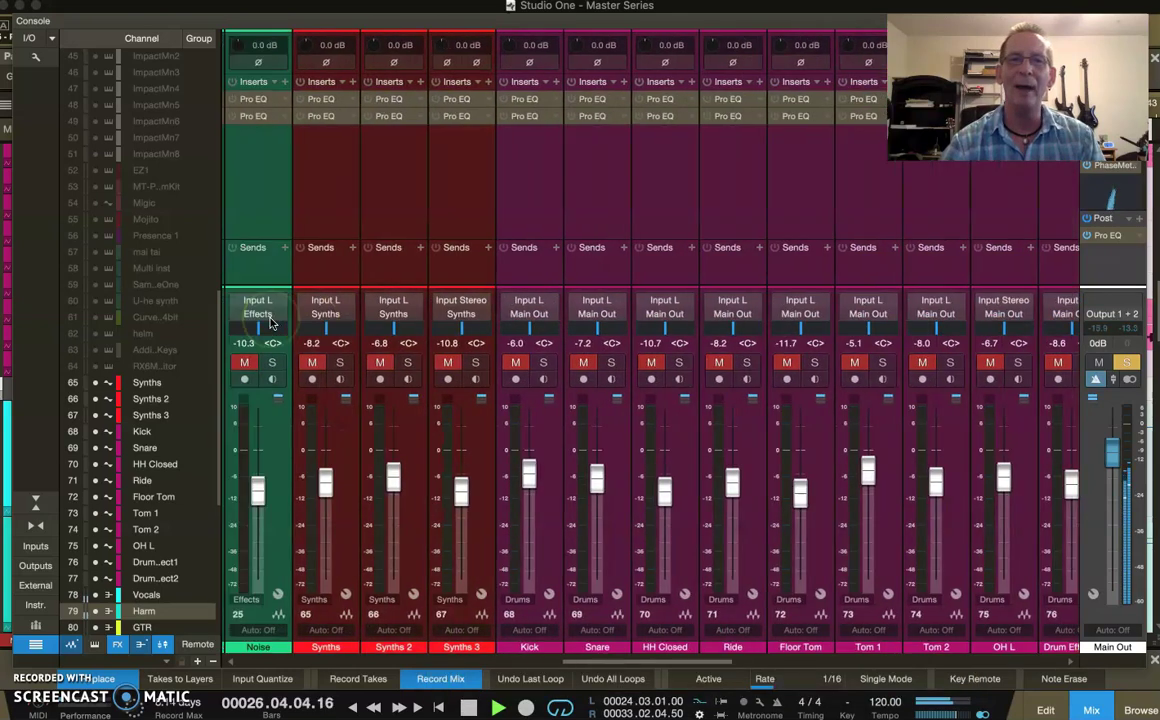
scroll(270, 323, left, 15)
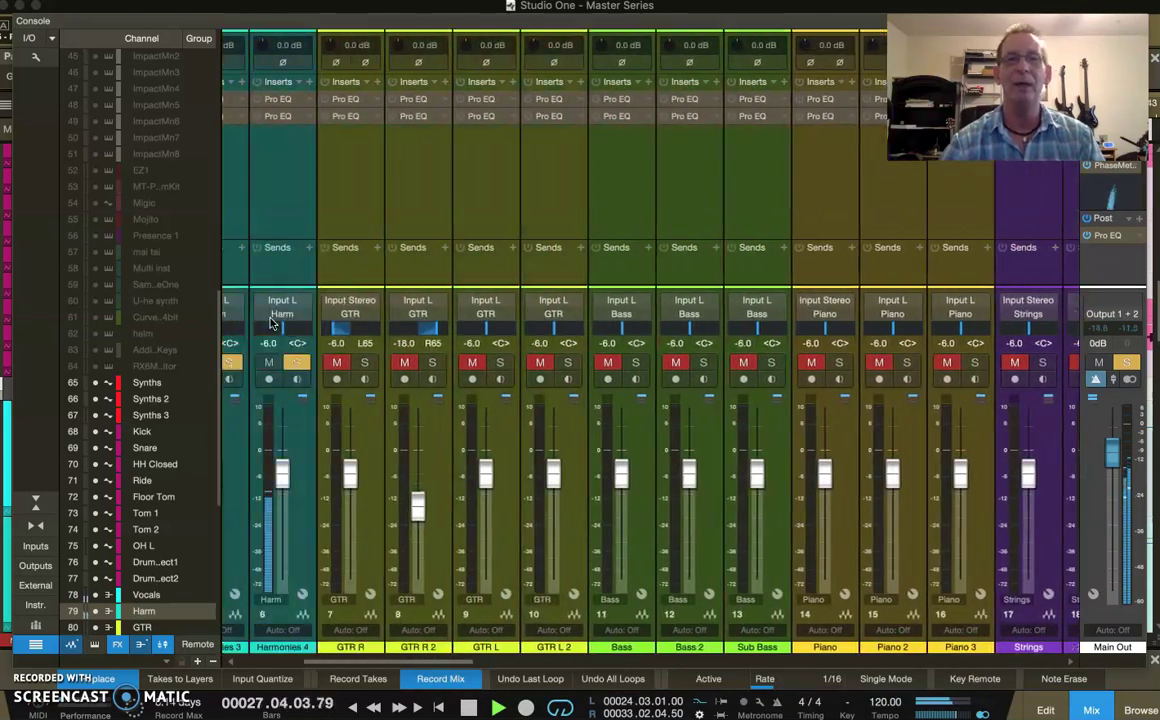
scroll(272, 323, left, 5)
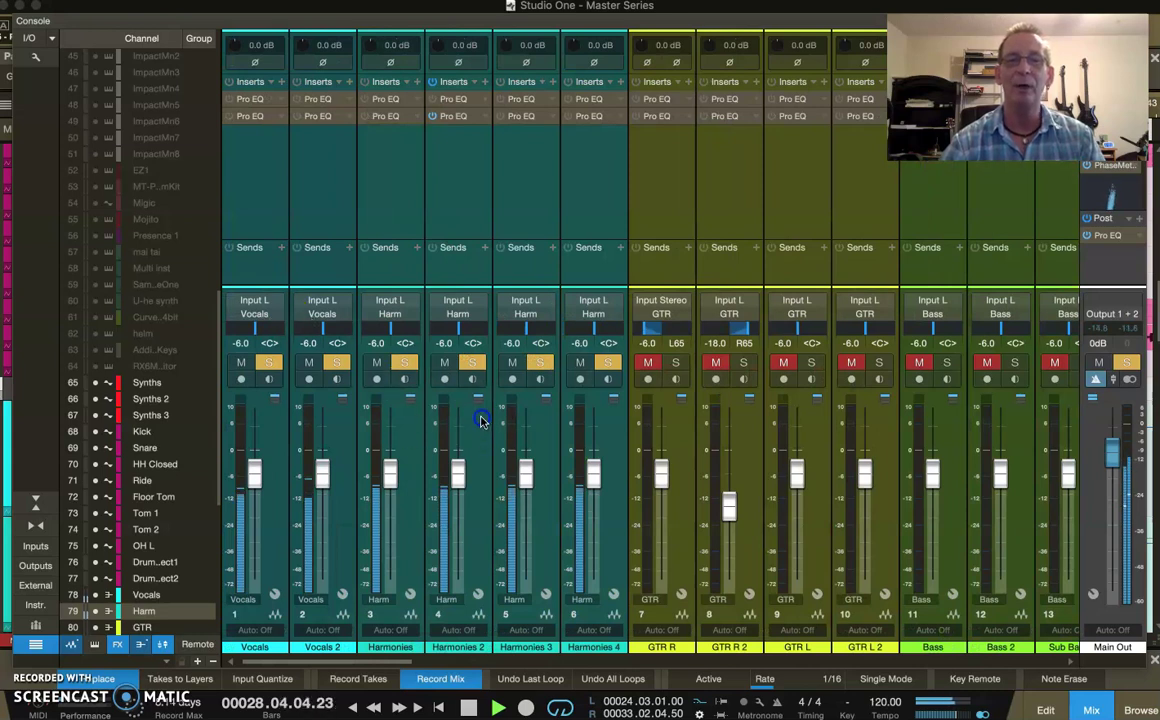
click(445, 421)
click(395, 421)
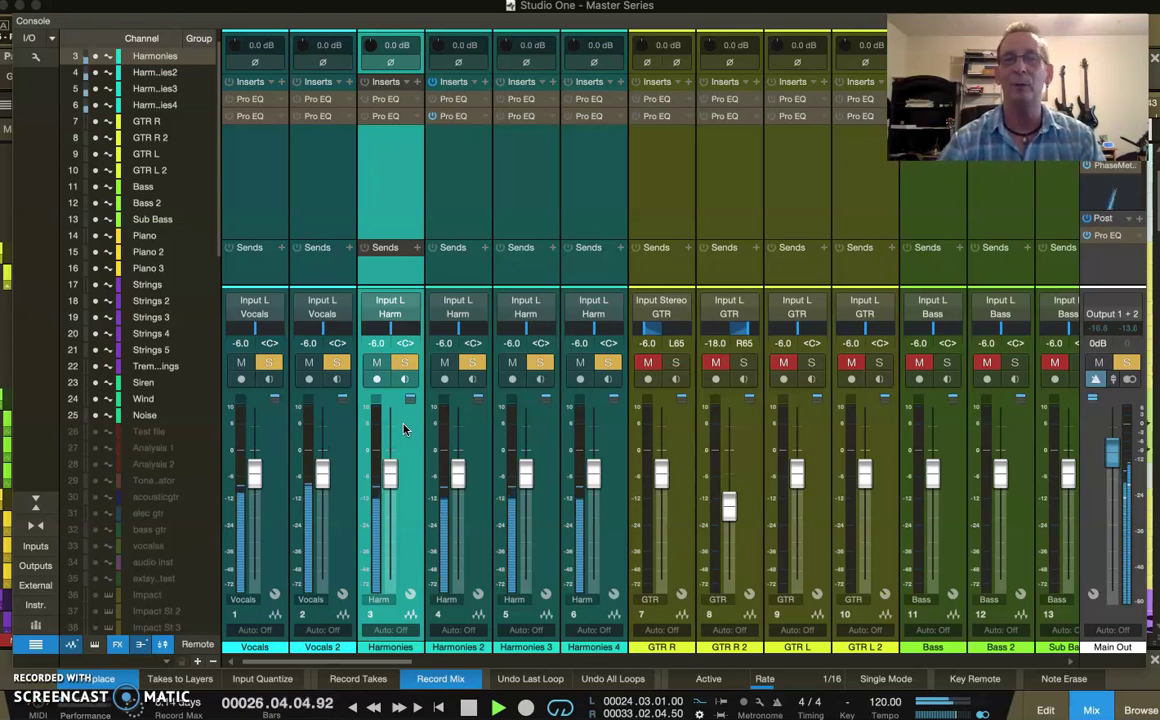
click(472, 427)
click(540, 430)
click(613, 435)
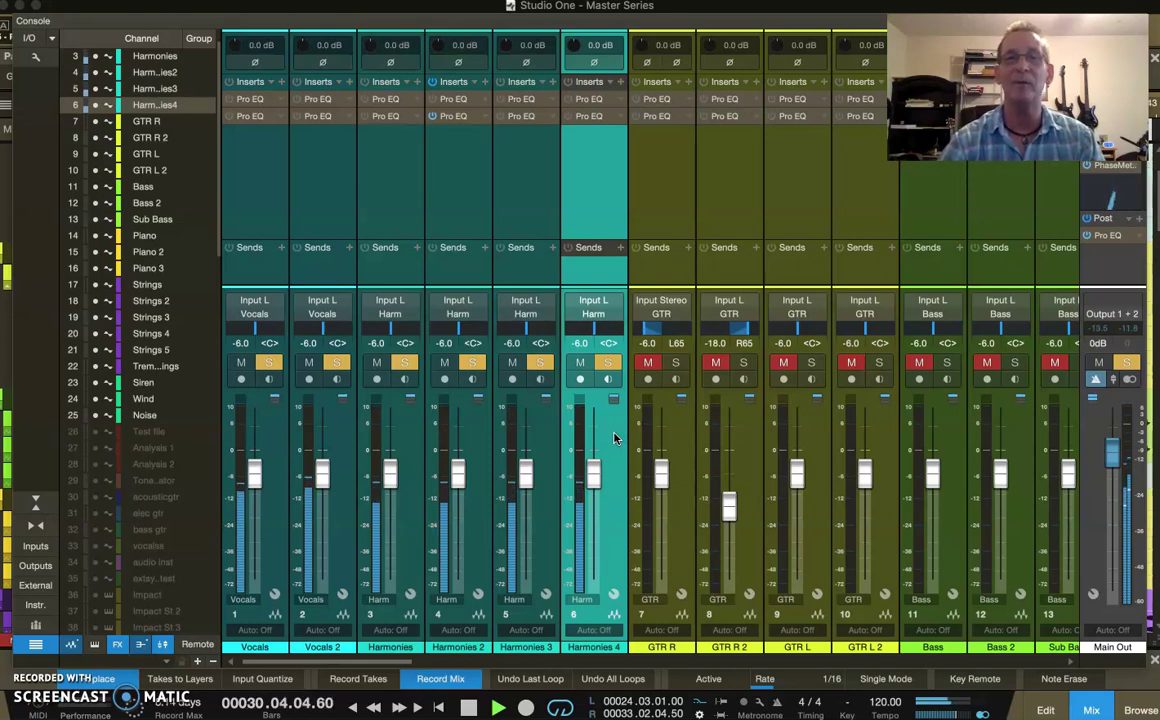
Close the mixer console, select the first Vocals track, stop playback, and inspect the vocal and harmony waveforms around bar 26
click(1090, 706)
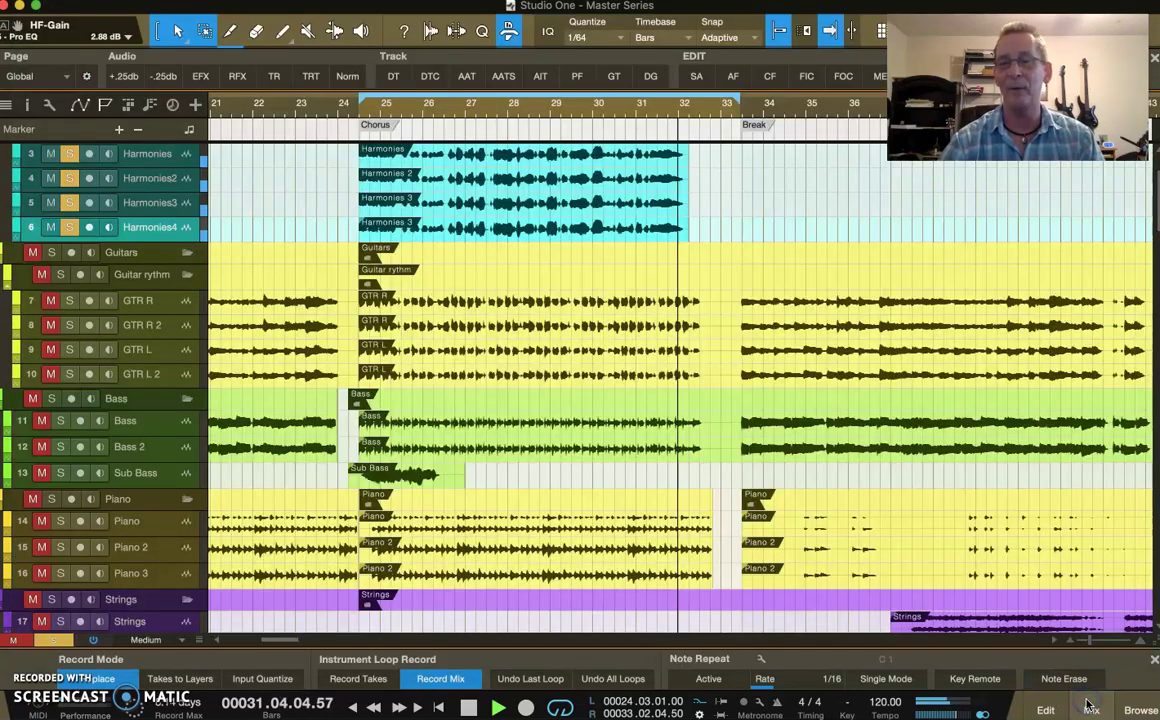
scroll(479, 230, up, 3)
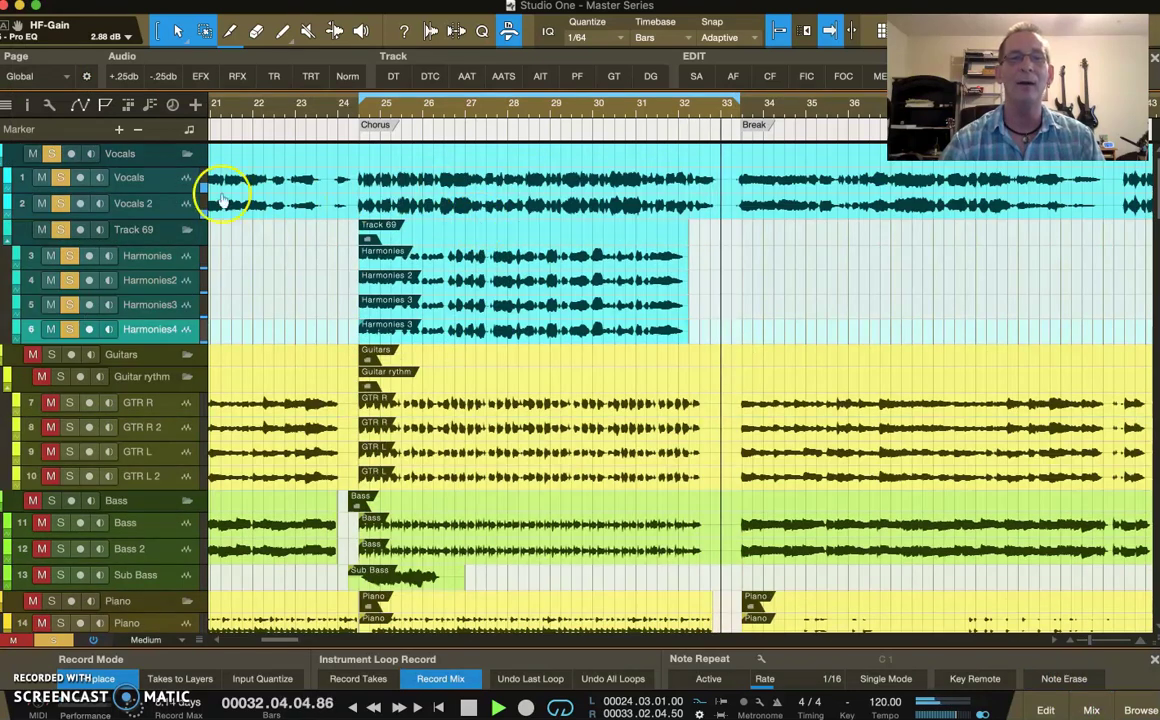
click(172, 176)
key(space)
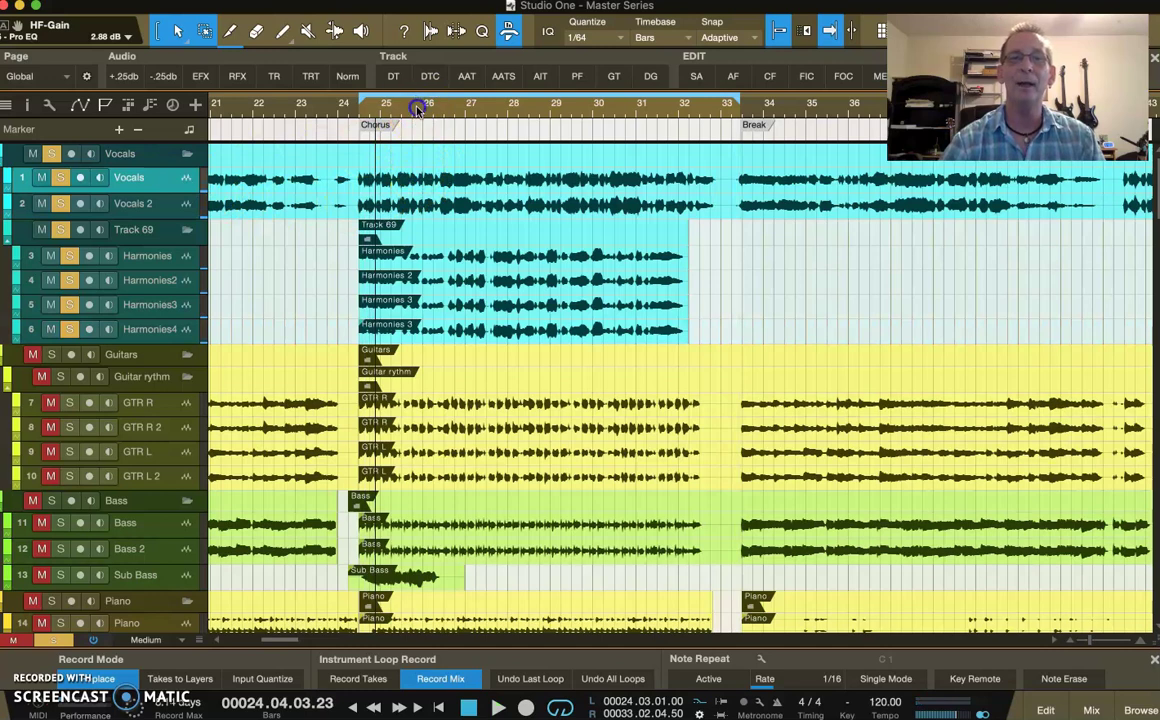
drag(418, 118, 419, 160)
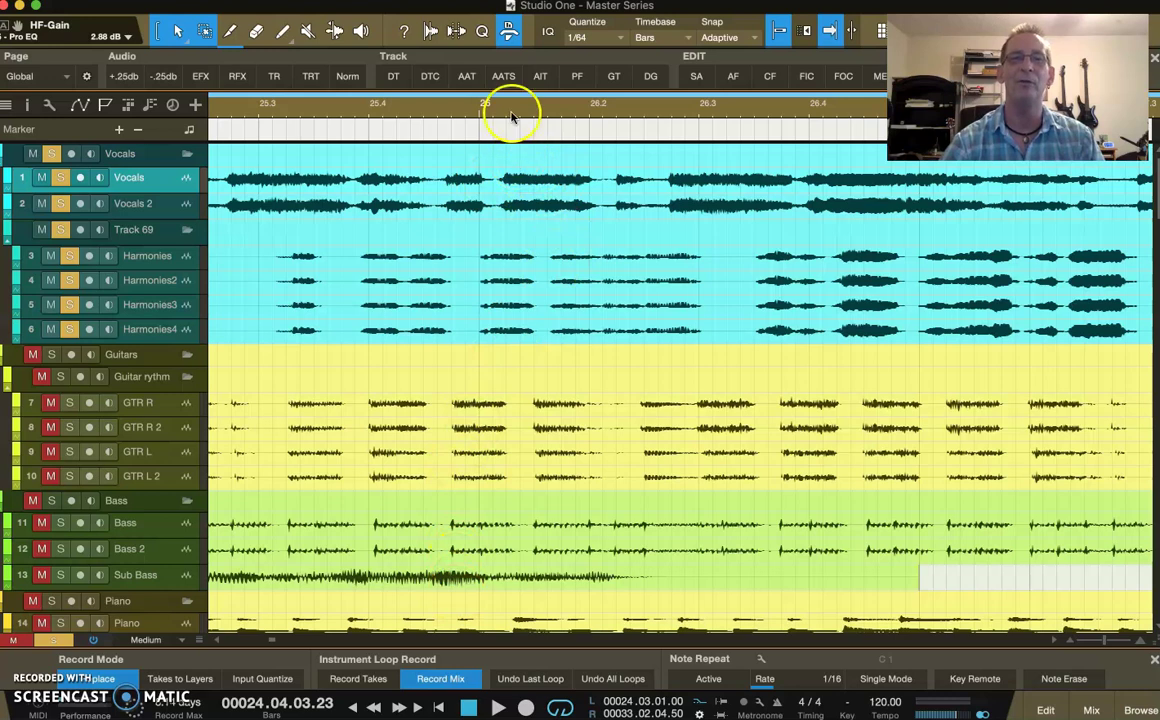
drag(515, 106, 478, 97)
click(127, 463)
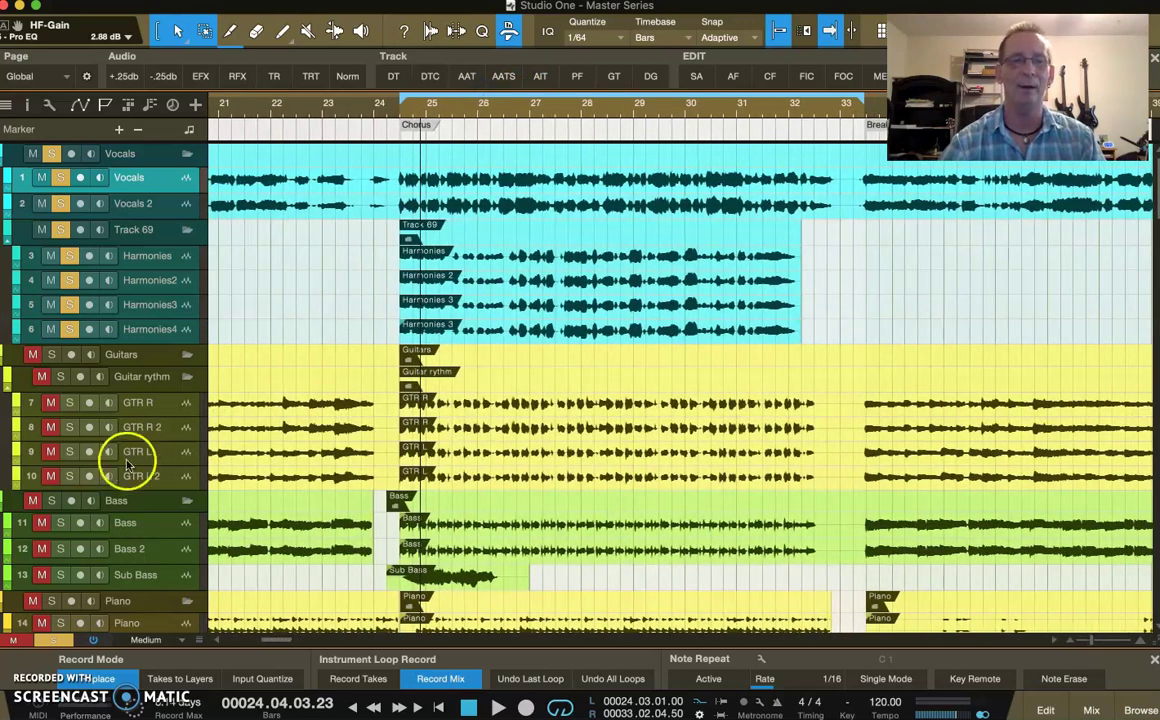
Go to the bus volume automation in the arrangement and select the Vocals bus track
scroll(143, 510, down, 20)
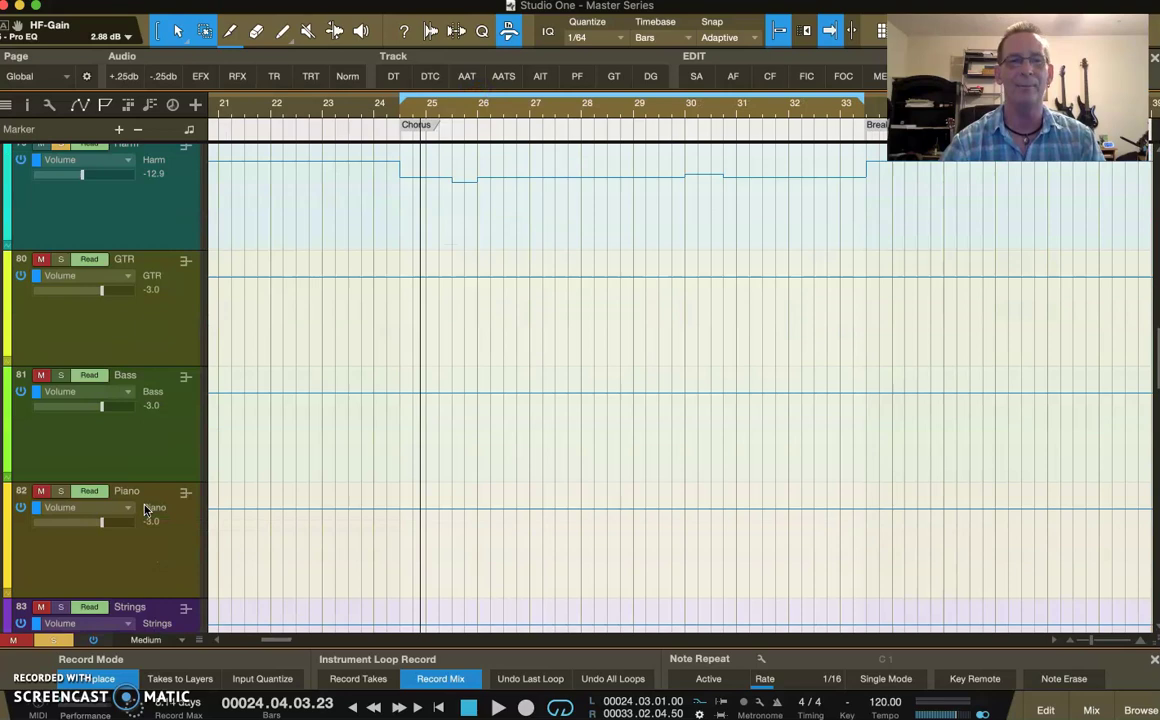
scroll(130, 457, up, 5)
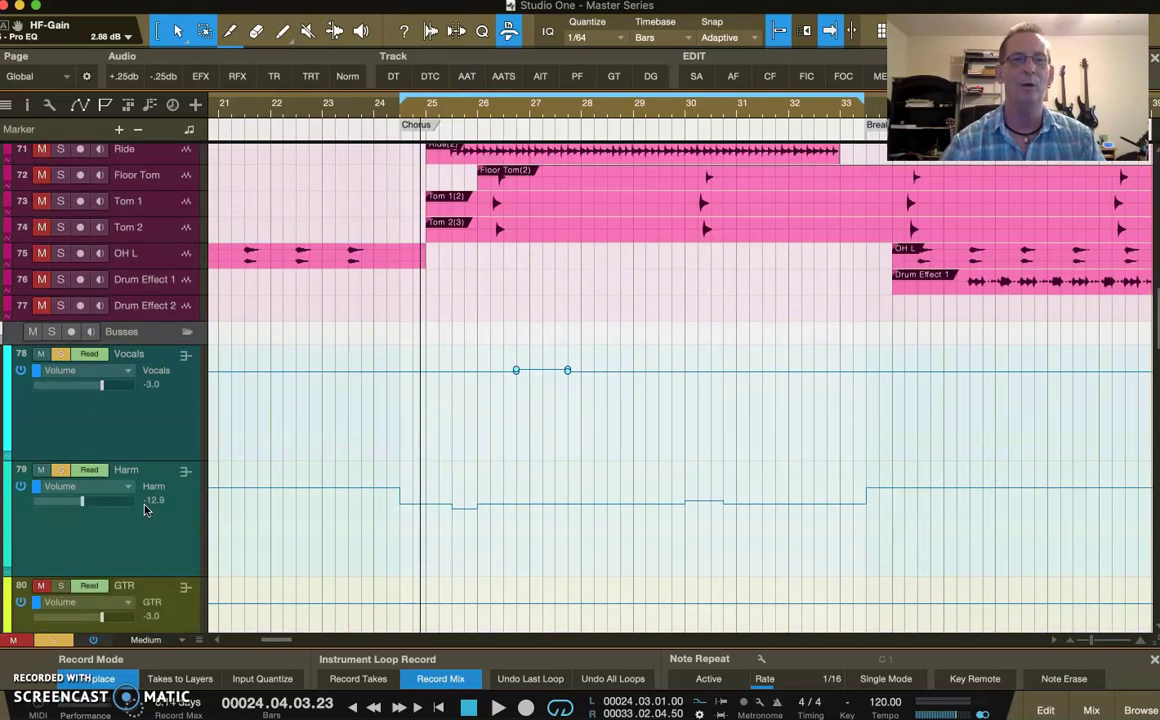
click(157, 425)
click(668, 433)
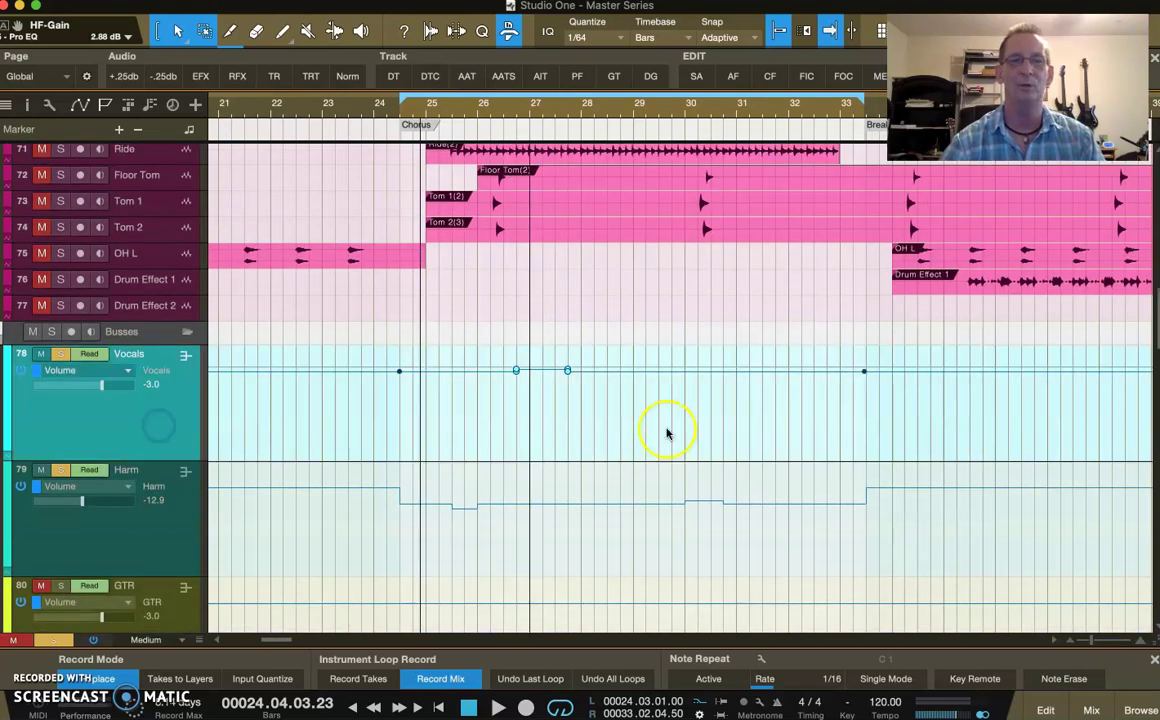
Open the mixer console and the Metering bus's Tonal Balance Control, and examine the curve around 2 kHz during the chorus
click(1091, 710)
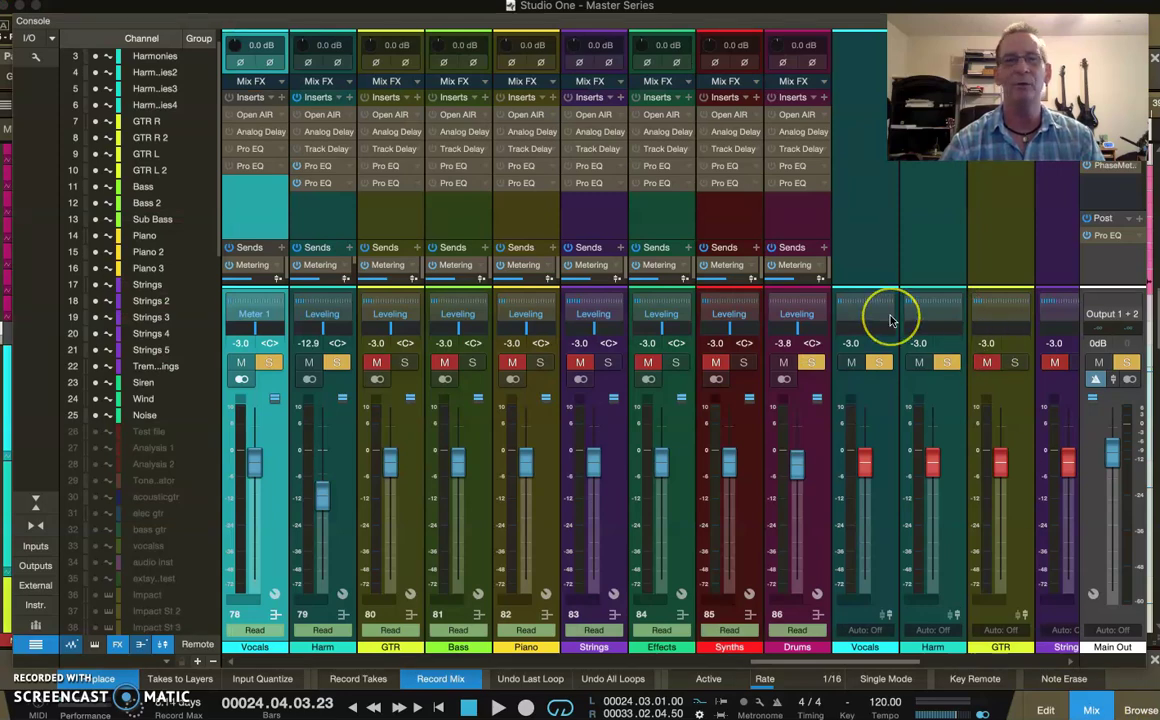
scroll(893, 331, right, 10)
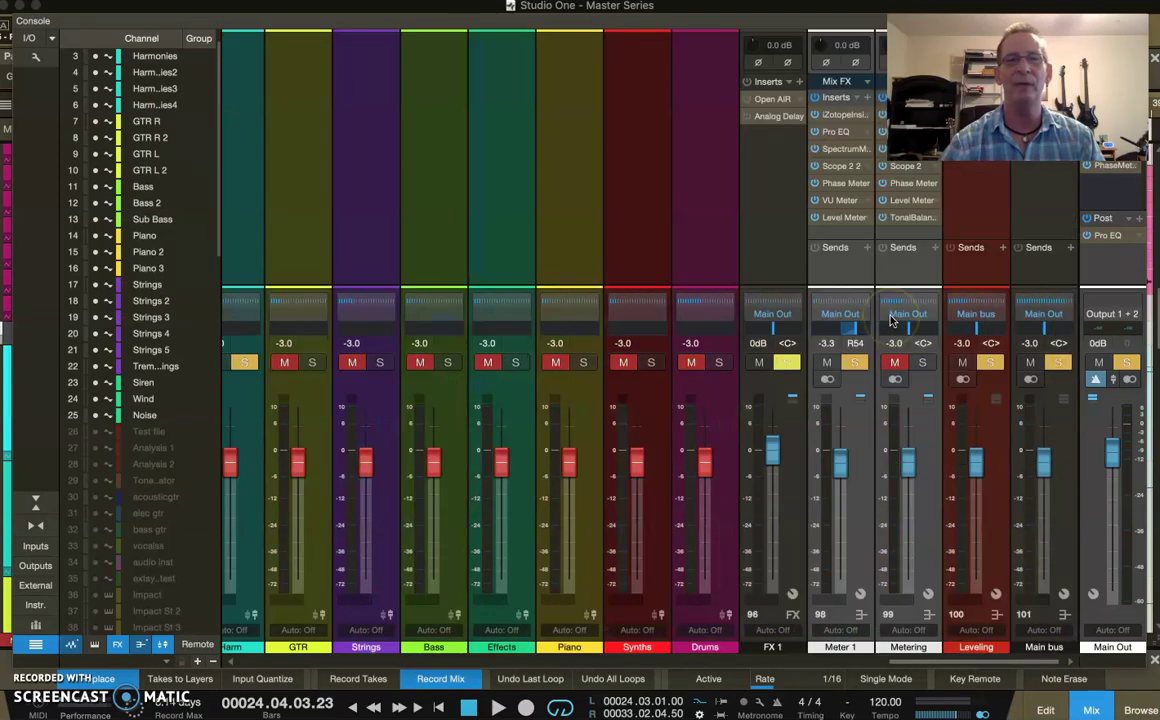
right_click(937, 219)
click(956, 236)
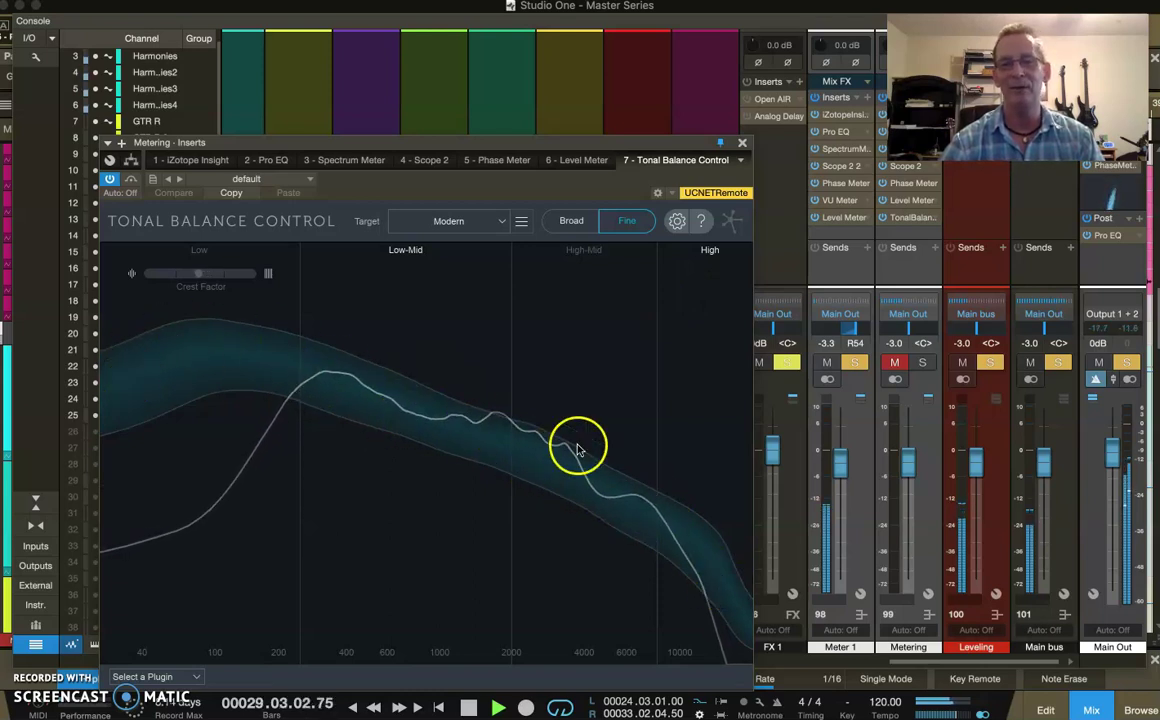
click(505, 420)
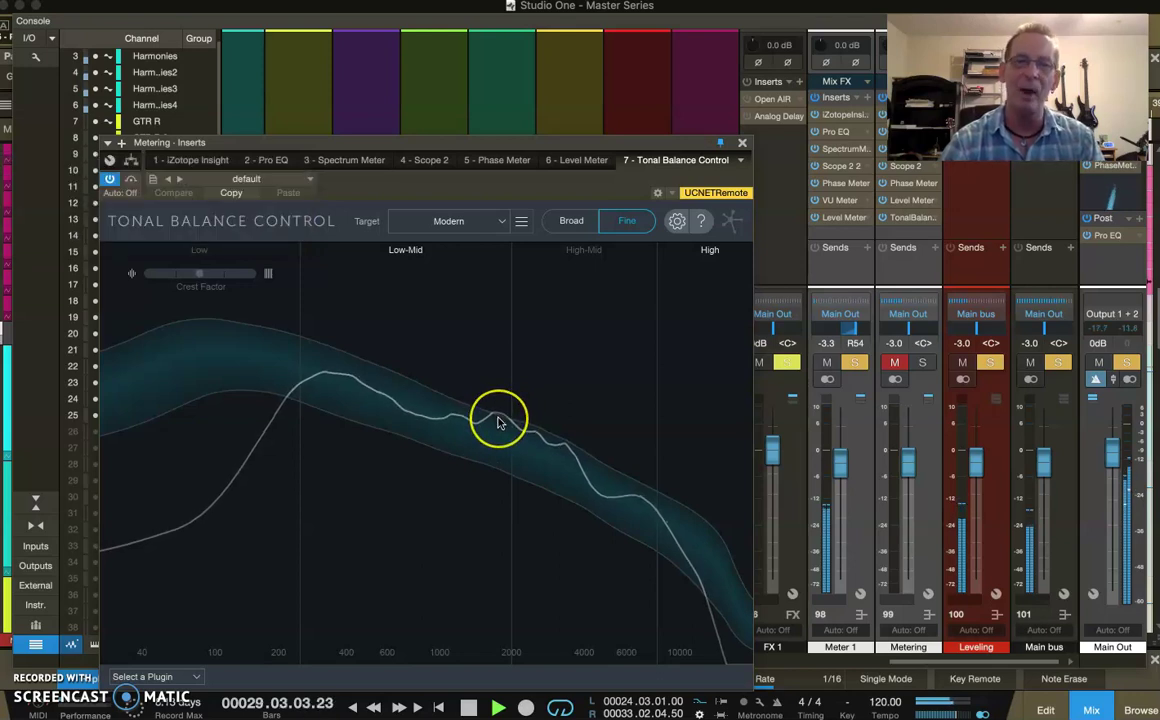
click(499, 422)
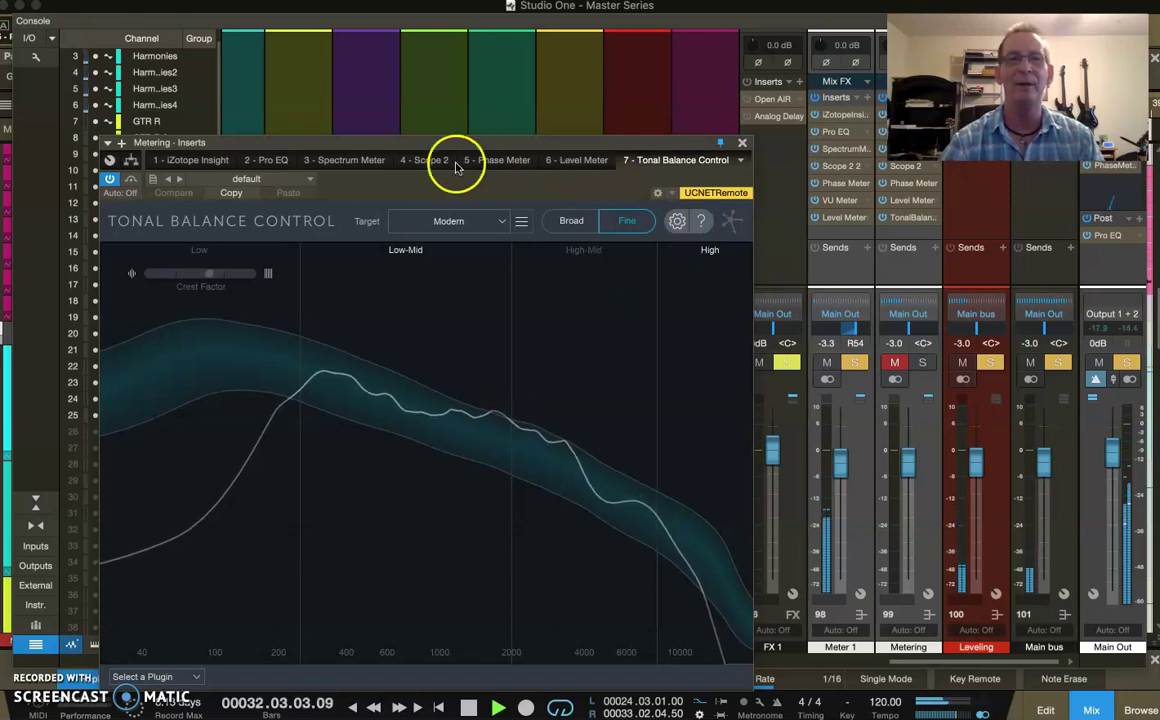
Examine the Metering bus's Spectrum Meter, close the inserts window, and return to the Vocals and Harm bus channels
click(358, 162)
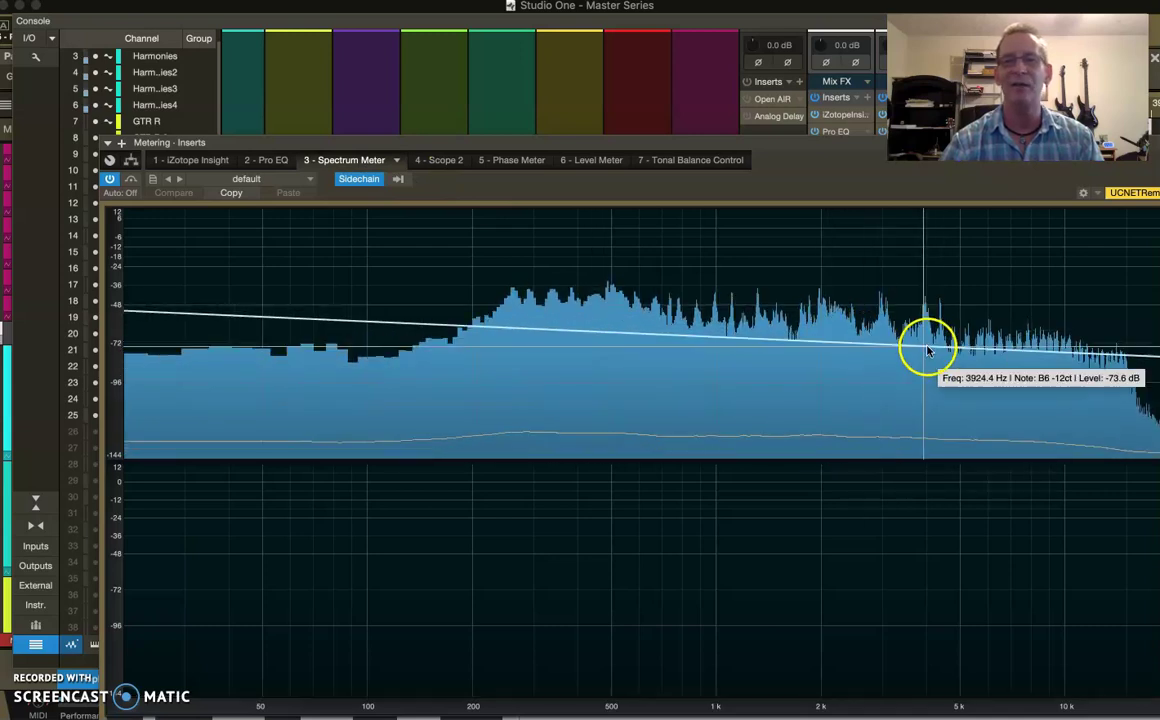
drag(683, 147, 605, 136)
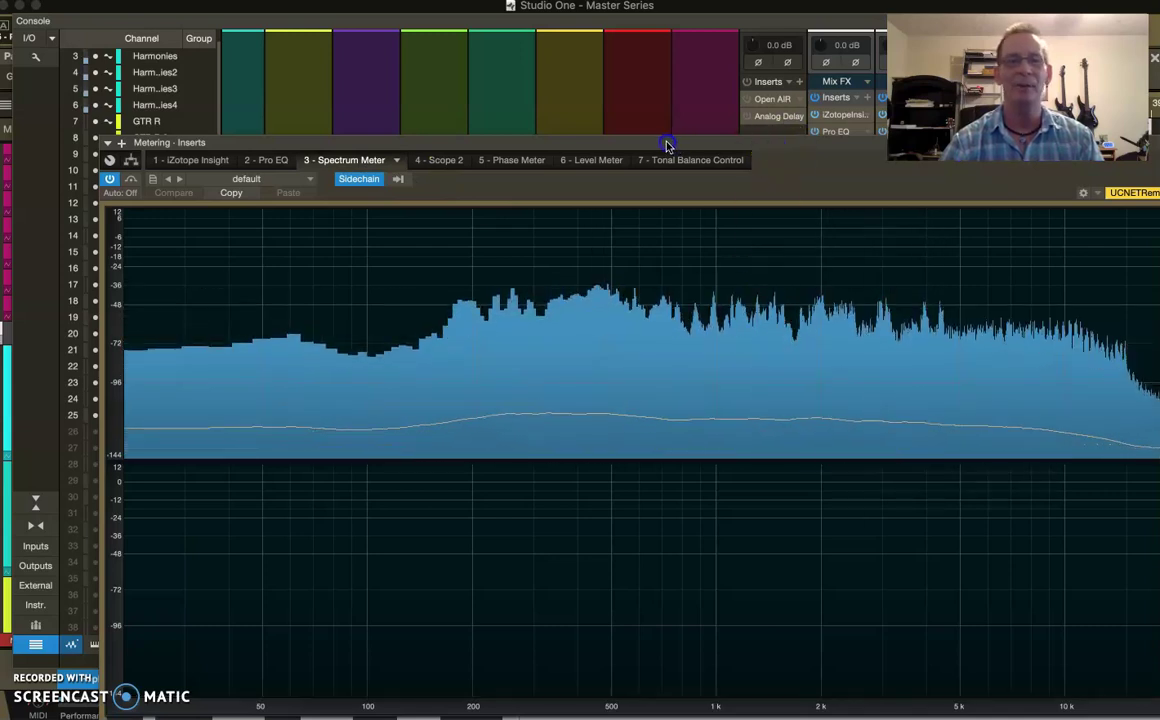
drag(707, 135, 699, 135)
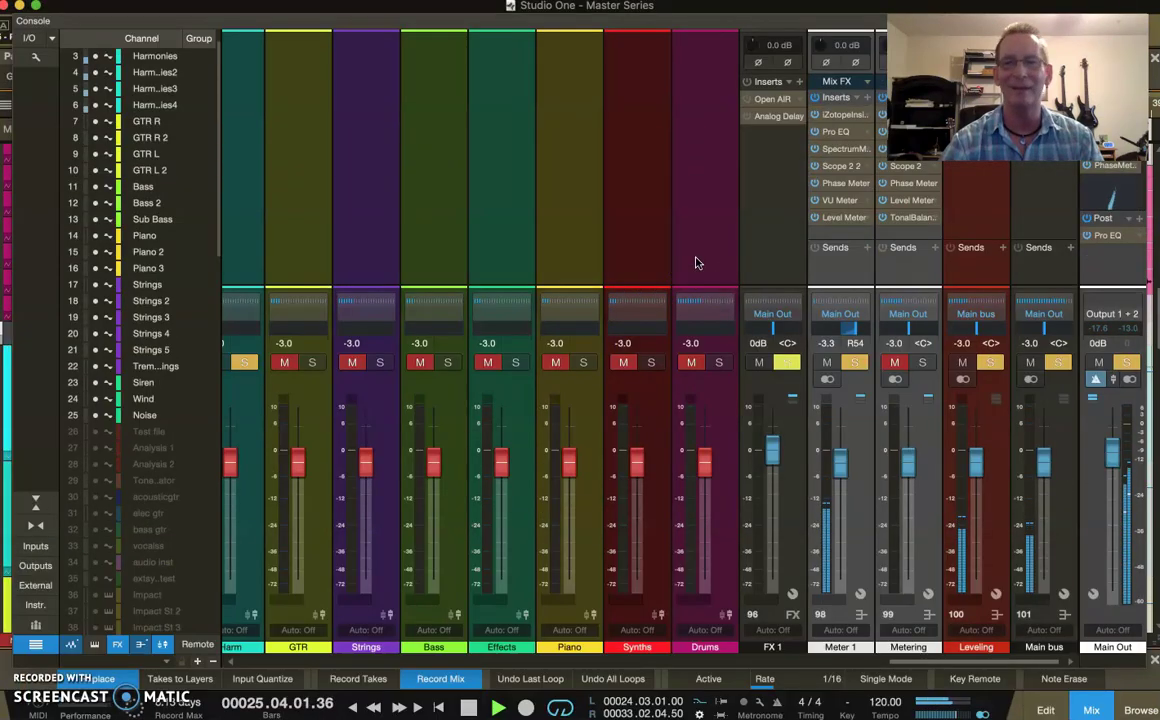
scroll(697, 263, left, 10)
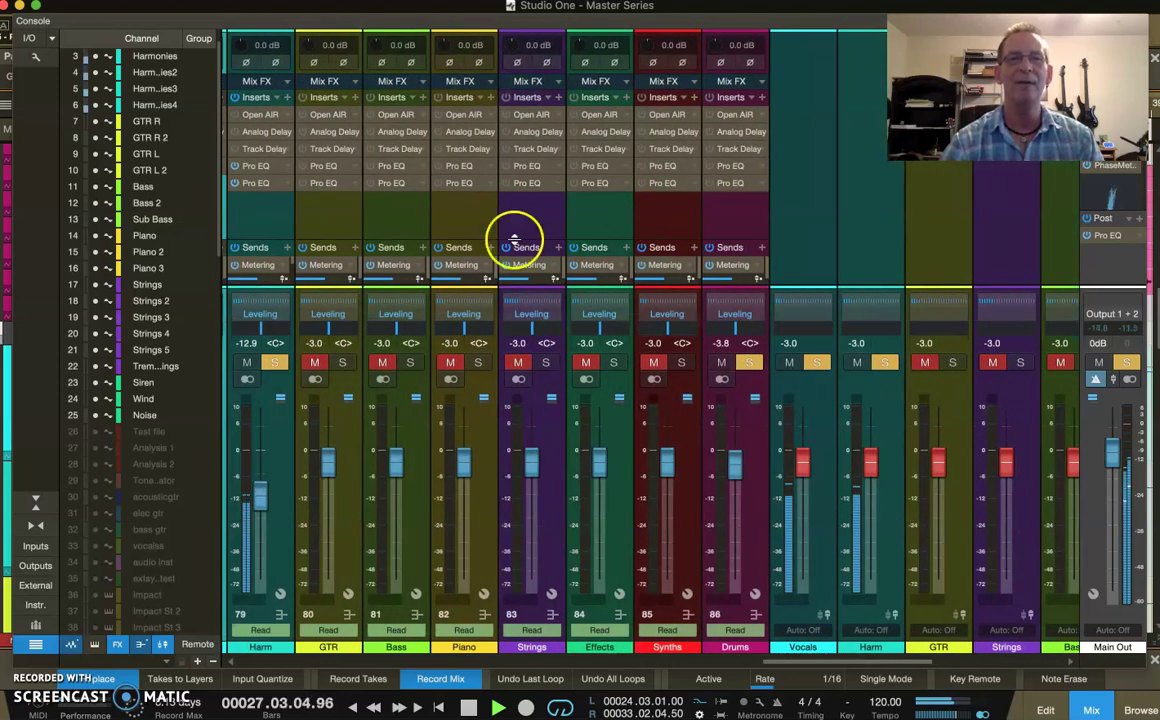
scroll(456, 247, left, 5)
scroll(458, 252, left, 1)
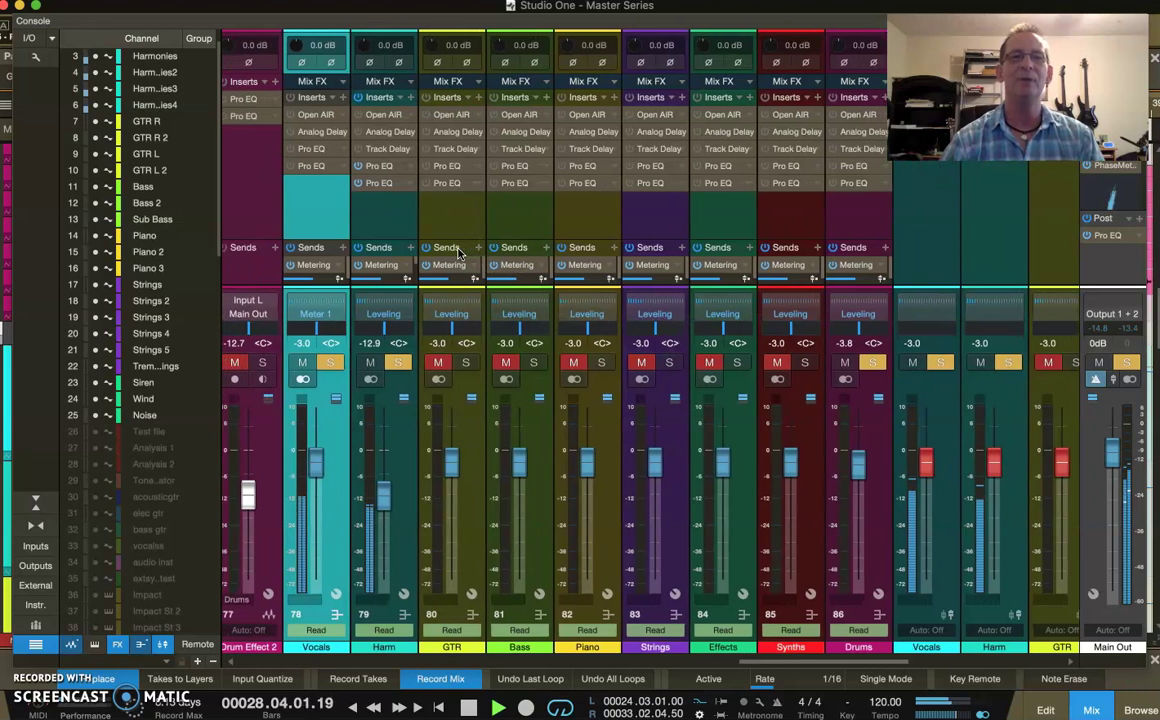